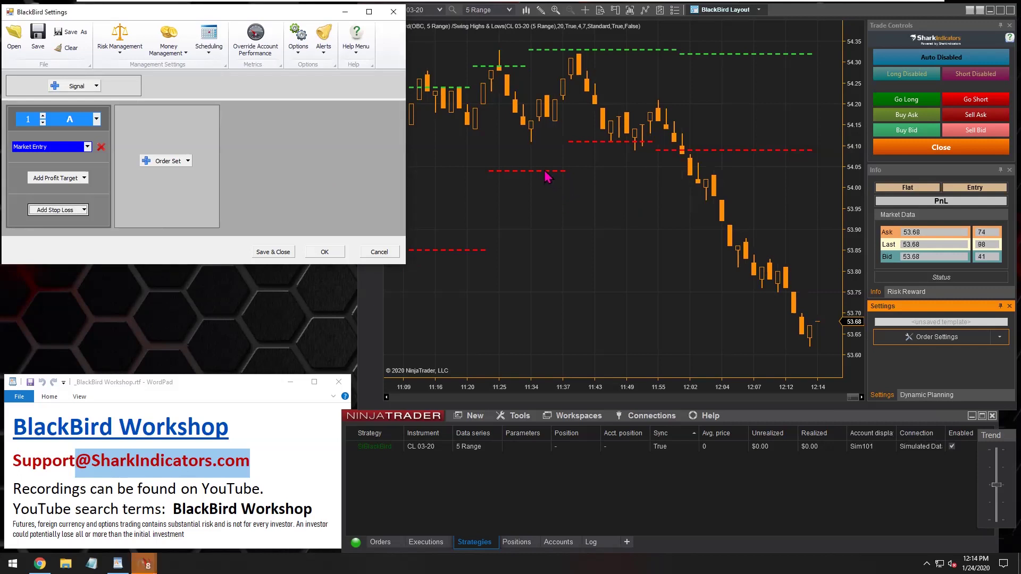
- Remove the Swing Highs & Lows indicator from the chart and add the Donchian channel indicator
click(323, 255)
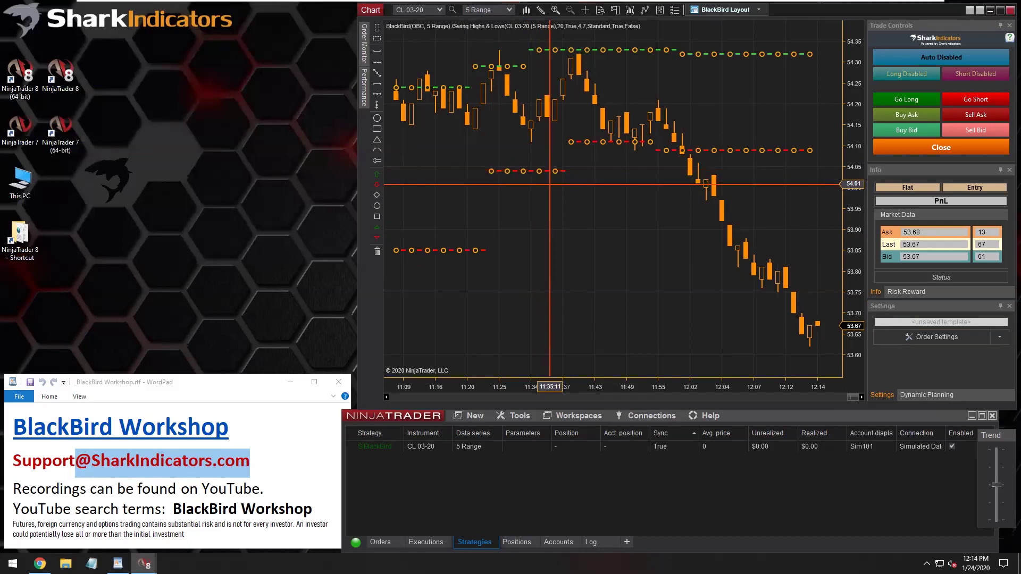
click(630, 10)
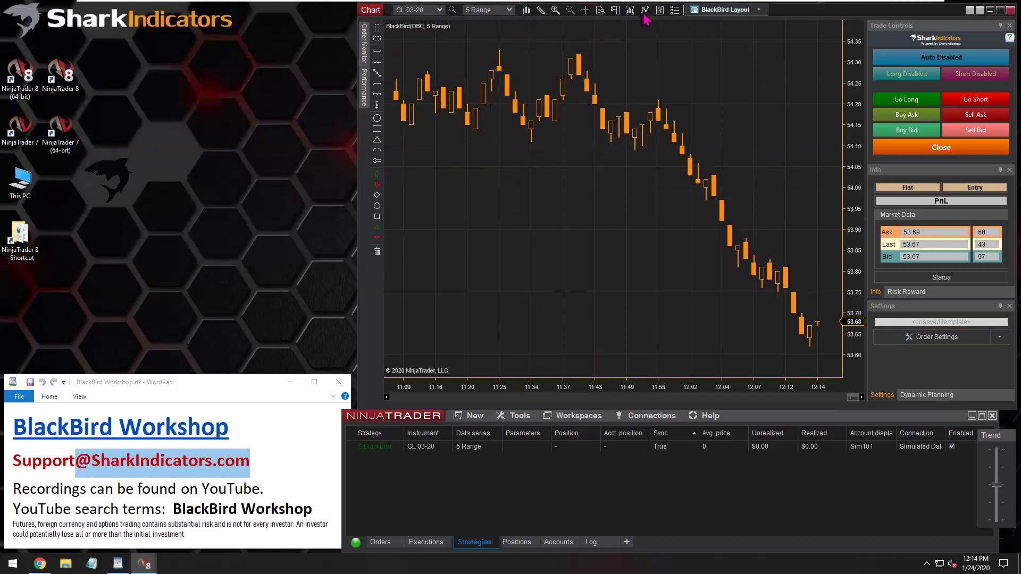
scroll(478, 263, down, 10)
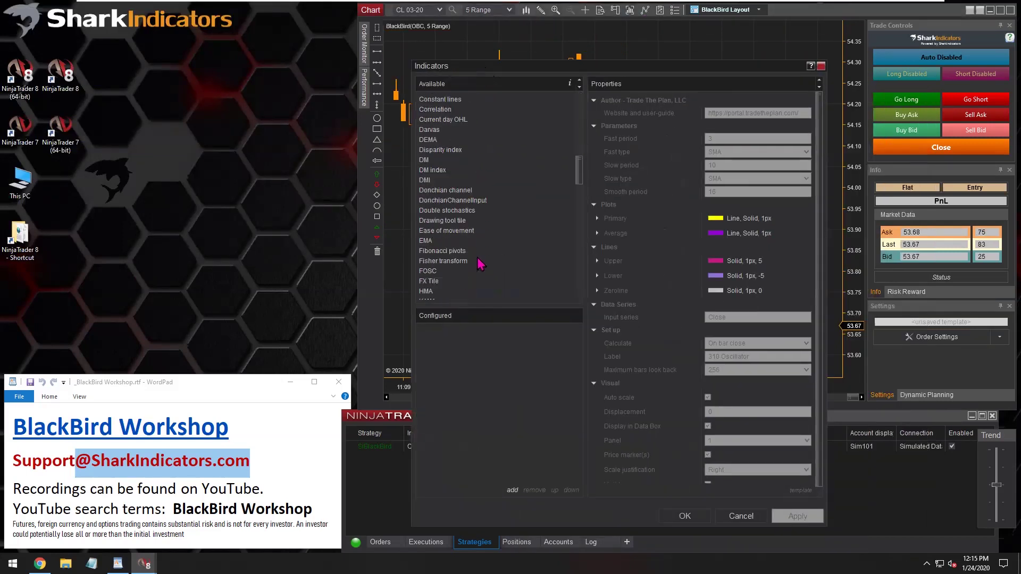
double_click(432, 191)
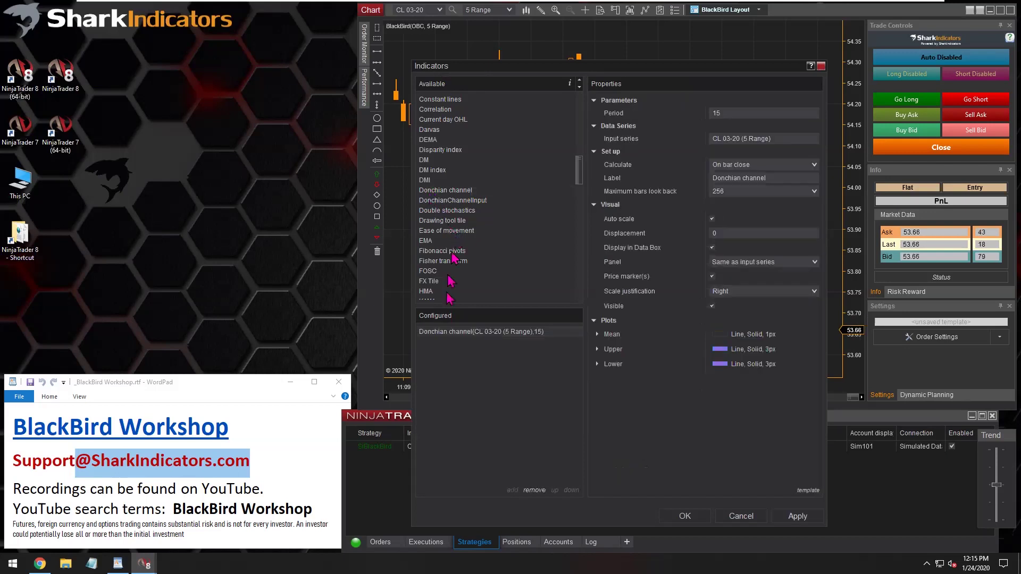
- Set the Donchian channel's period to 14 and apply the indicator to the chart
click(724, 112)
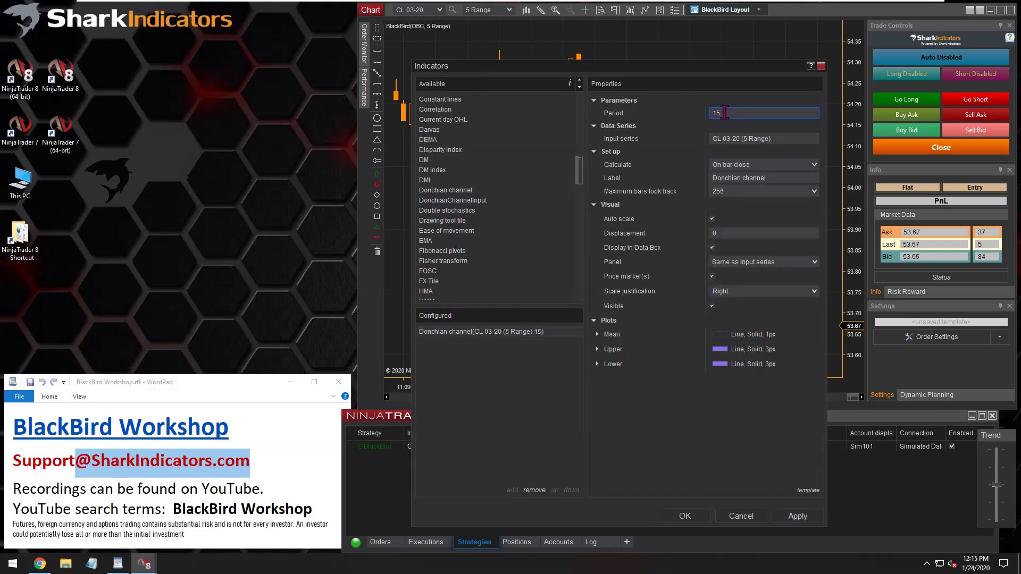
drag(697, 68, 642, 57)
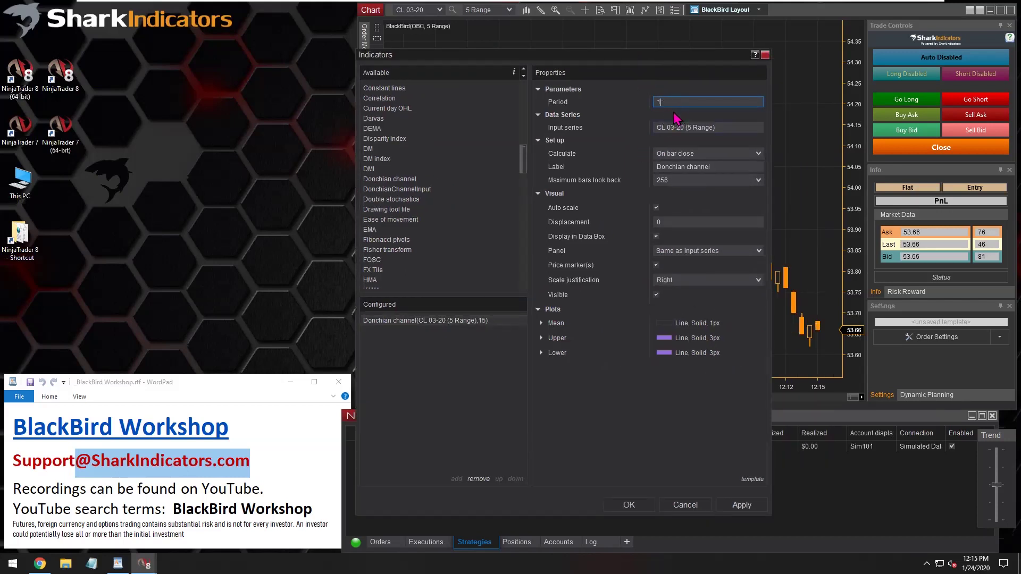
text(4)
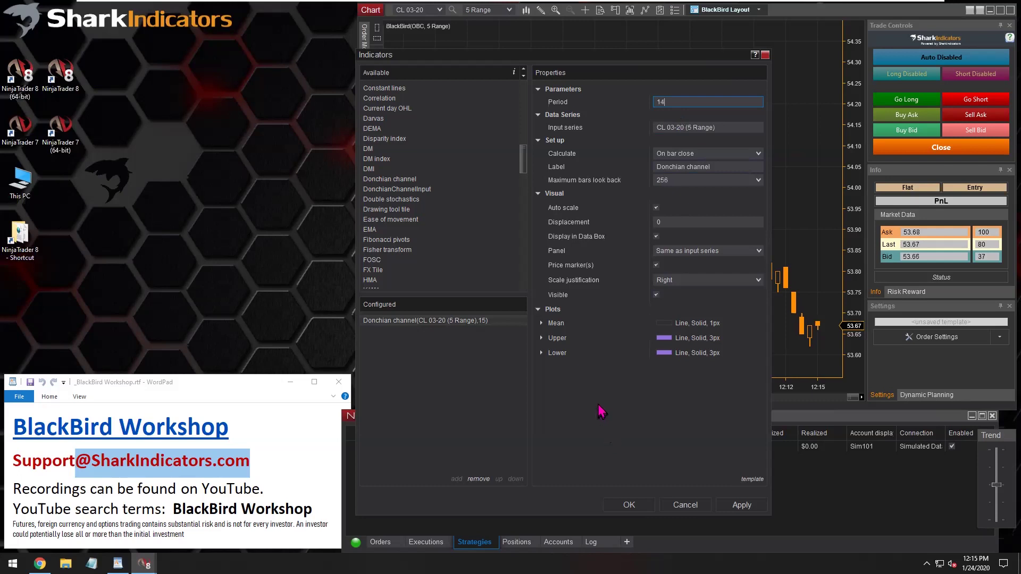
click(542, 353)
click(557, 339)
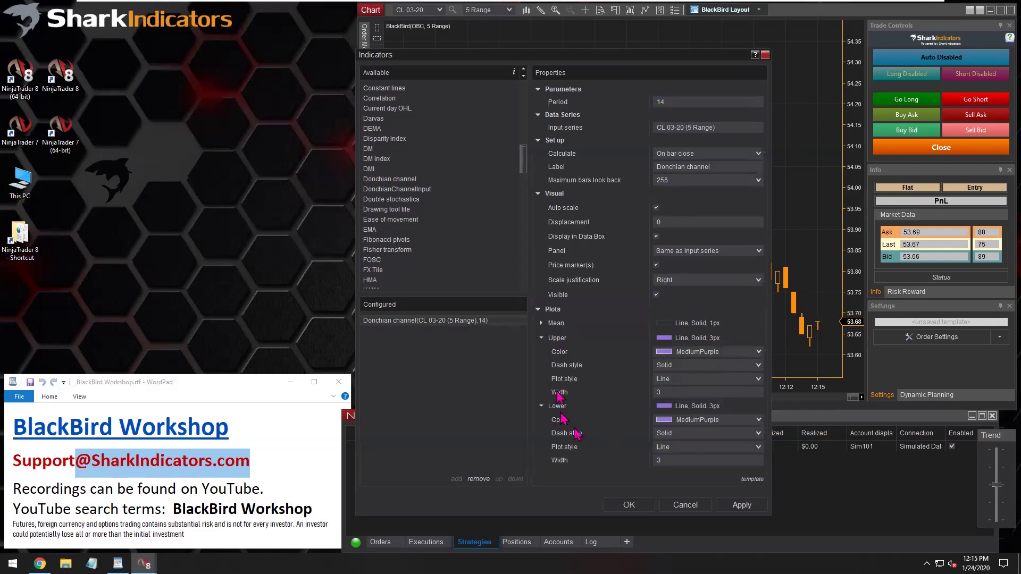
click(630, 508)
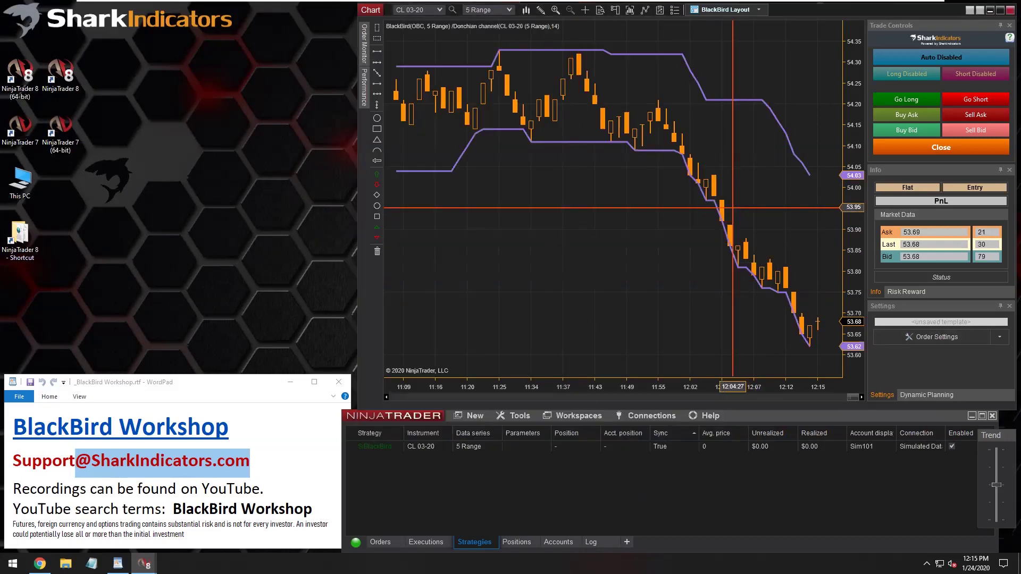
- Add a custom stop loss to the market entry in the order settings
click(936, 339)
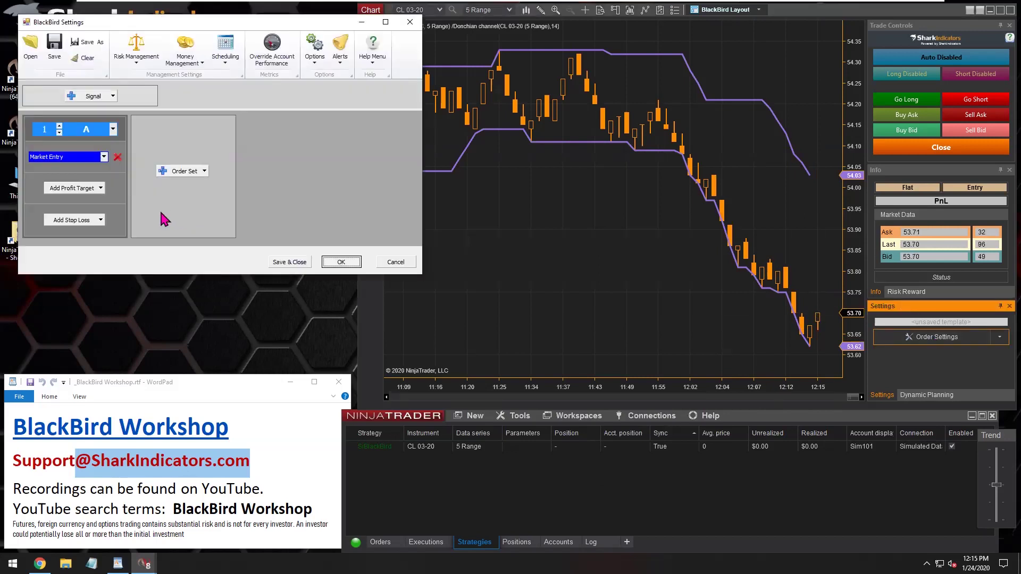
click(100, 221)
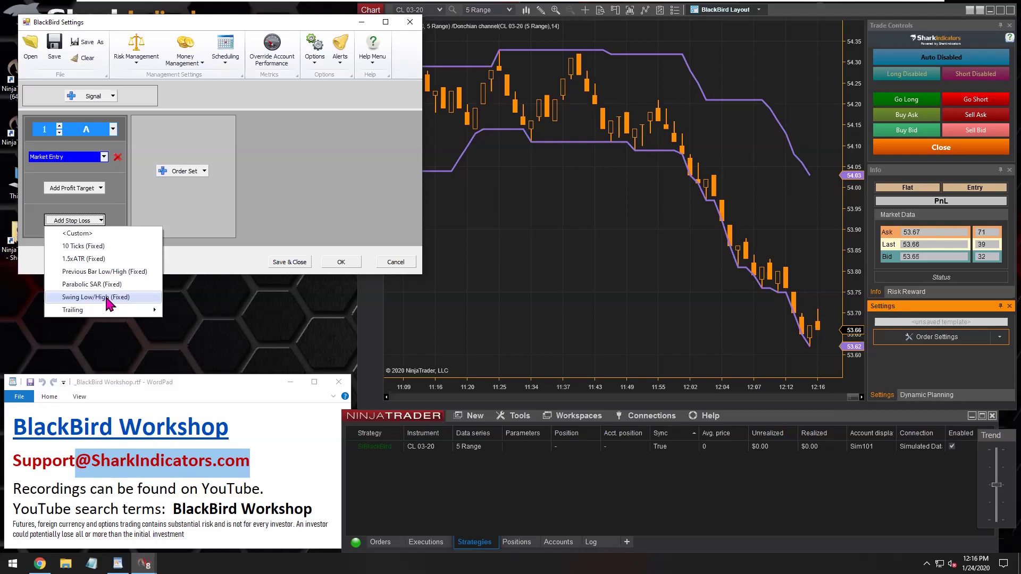
click(84, 247)
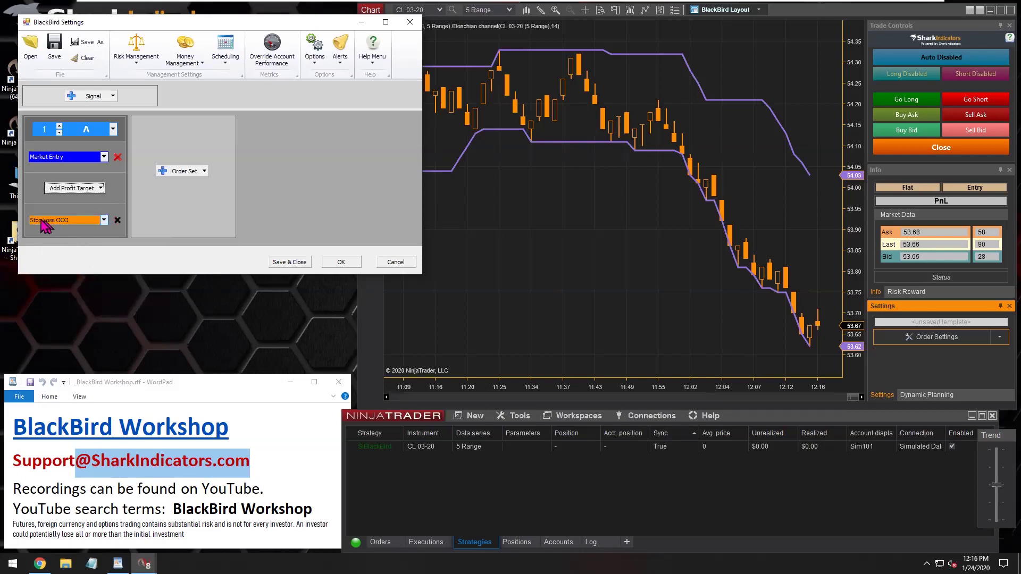
- Set the select mode of the stop loss's initial placement to Indicator Value
click(84, 223)
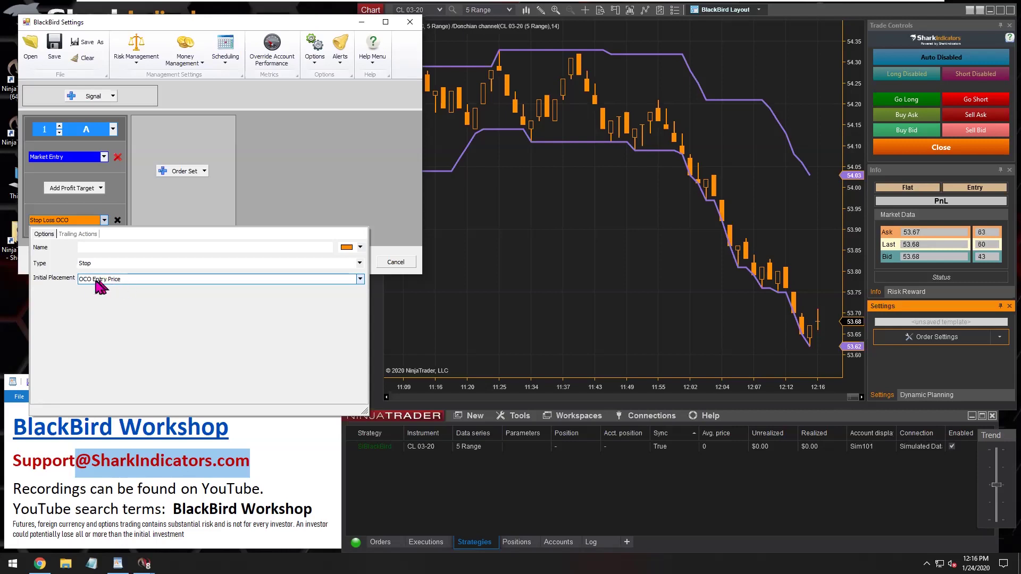
click(126, 279)
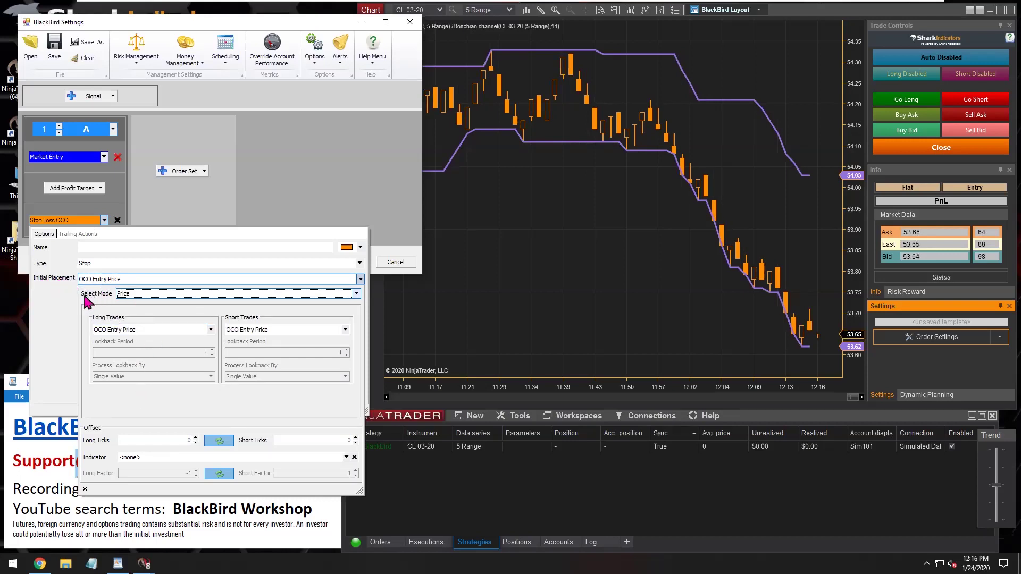
click(136, 294)
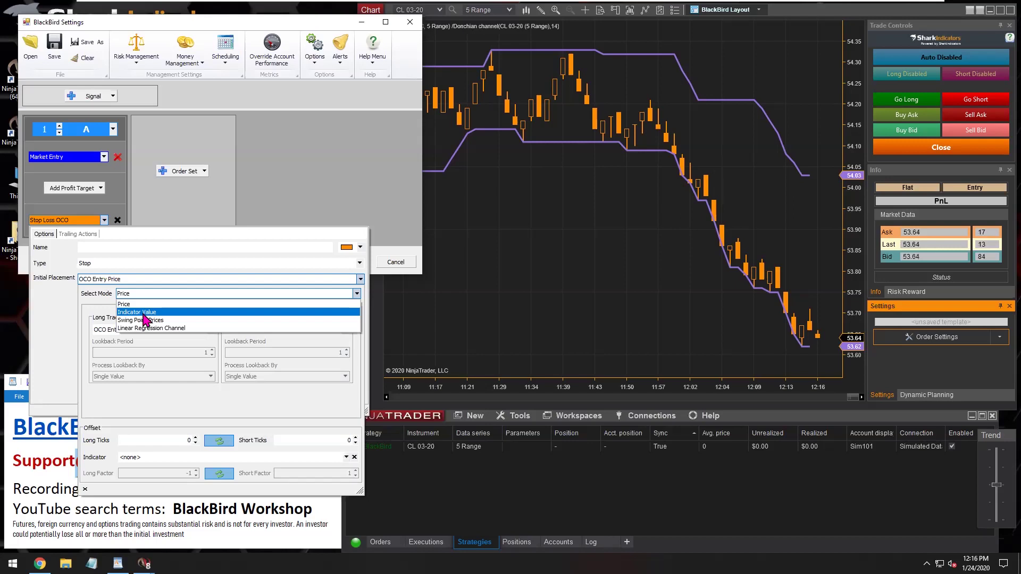
click(145, 314)
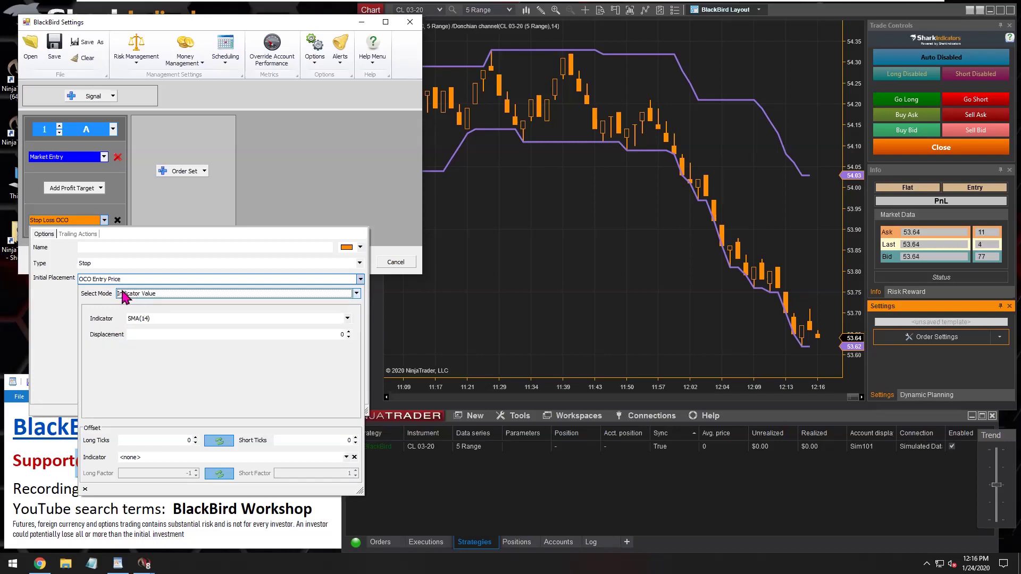
- Replace the placement's SMA with the Donchian channel indicator and check its period
click(151, 317)
drag(298, 199, 300, 200)
click(183, 144)
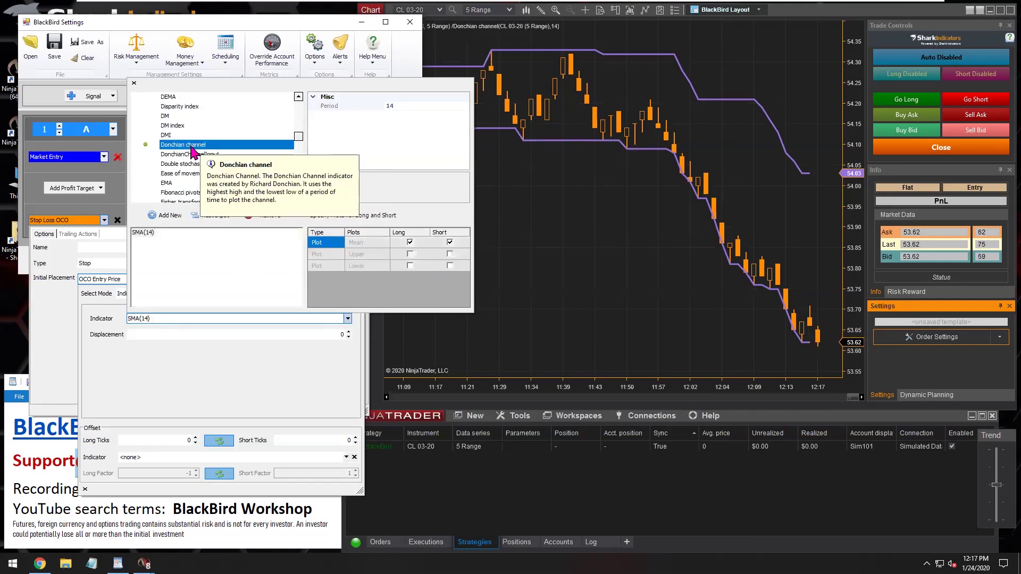
click(166, 216)
click(159, 233)
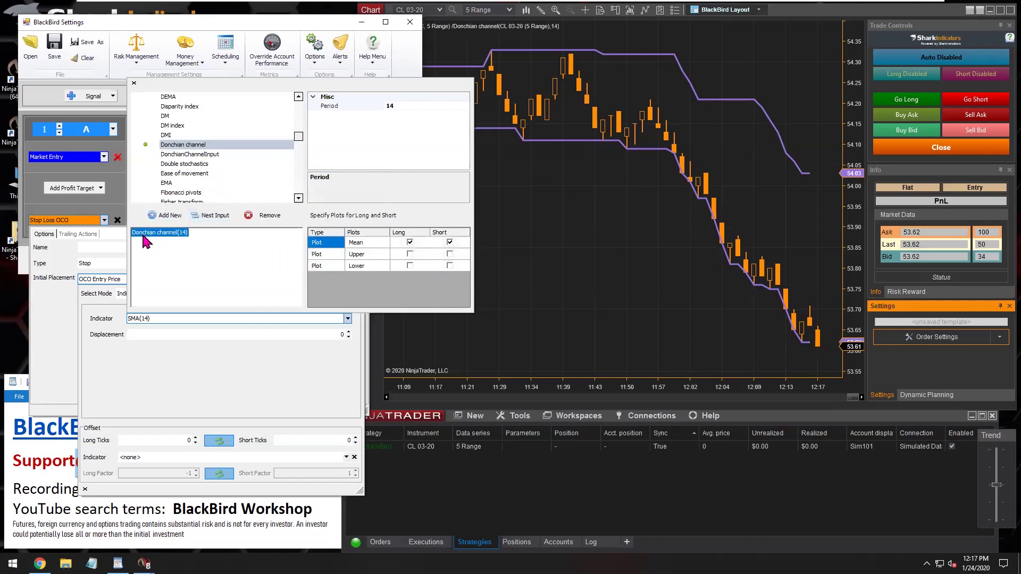
click(396, 107)
double_click(396, 107)
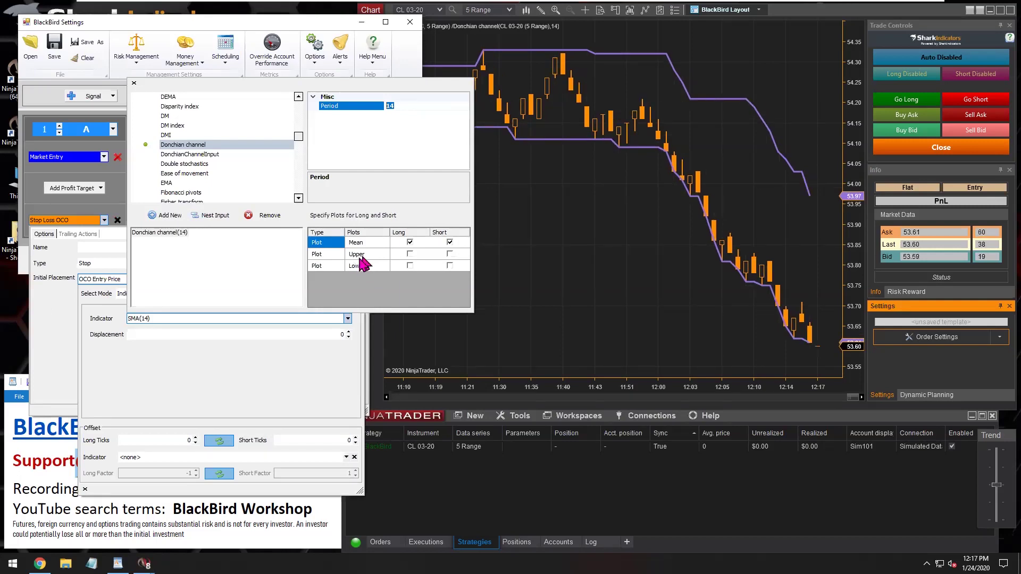
- Use the Donchian channel's Lower plot for long trades and its Upper plot for short trades
click(410, 266)
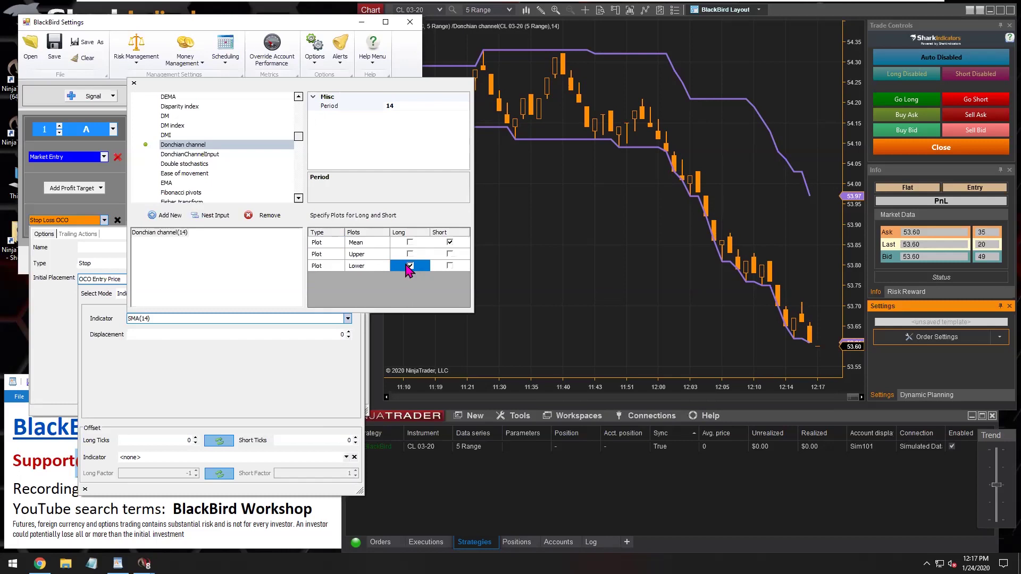
click(450, 255)
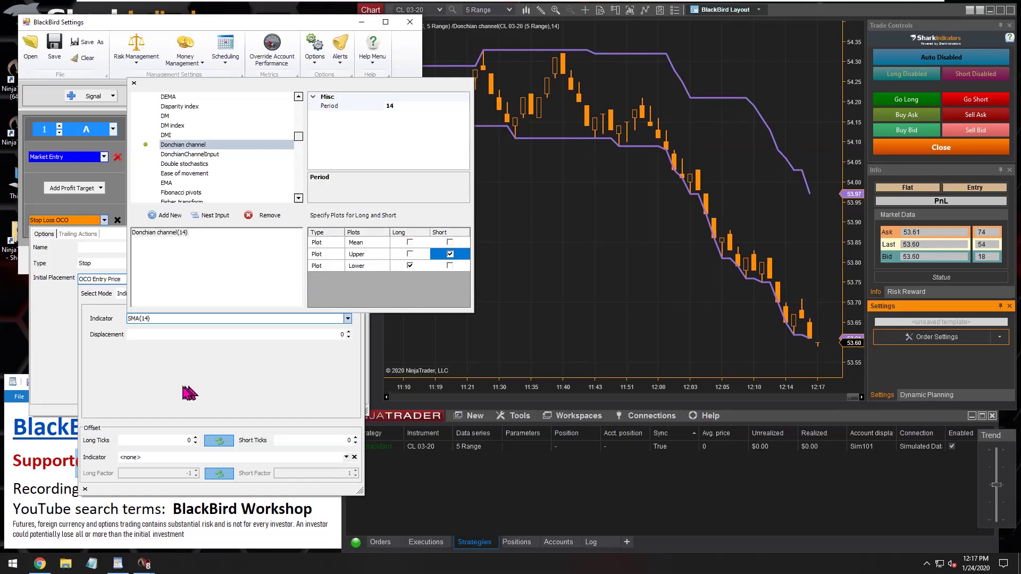
click(154, 375)
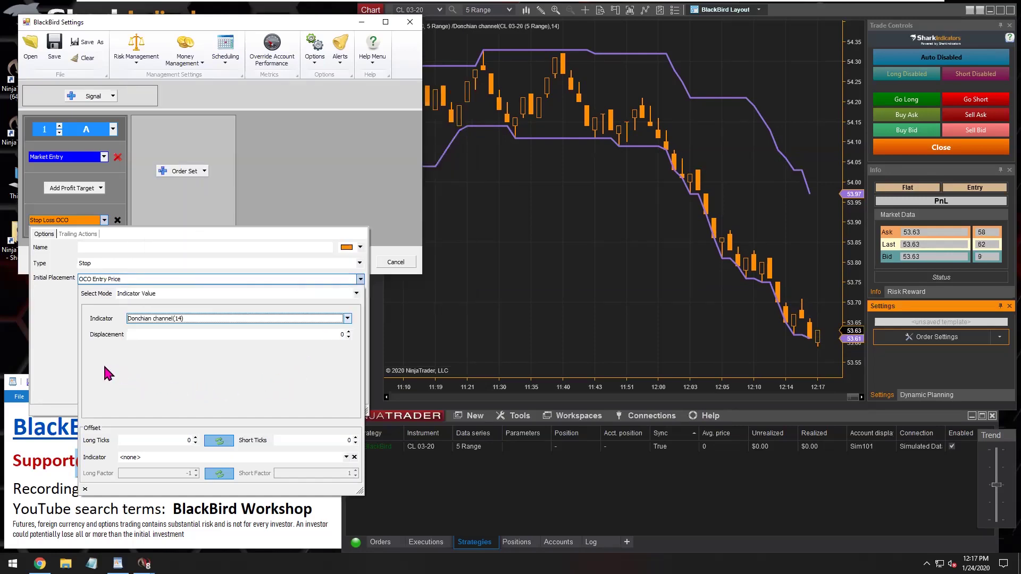
click(196, 444)
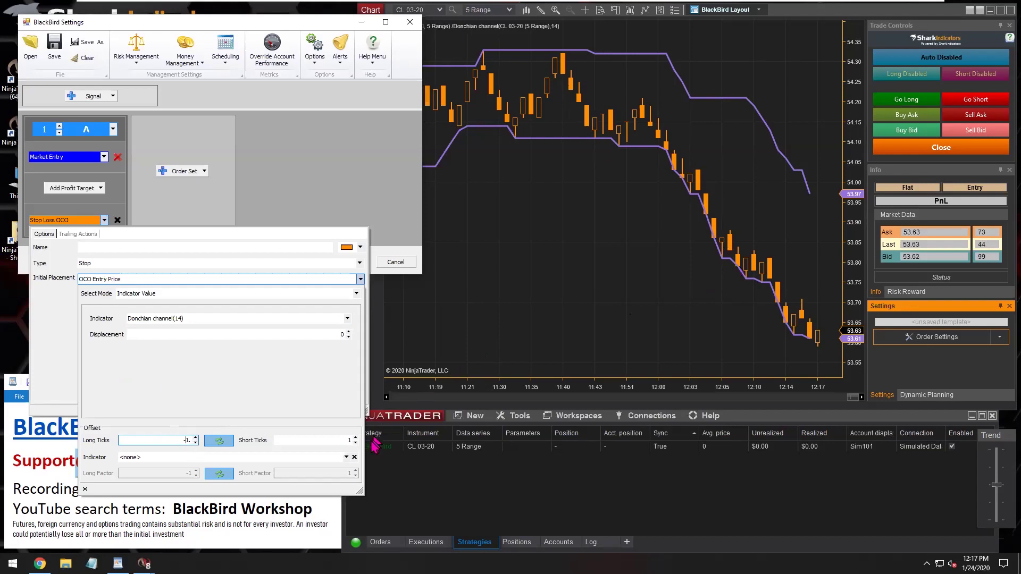
click(344, 440)
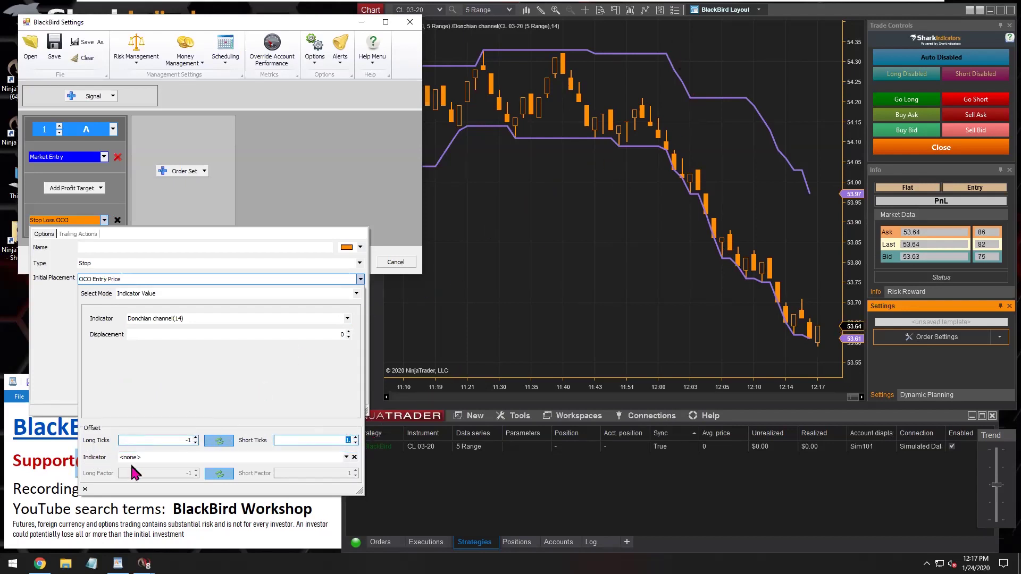
click(196, 438)
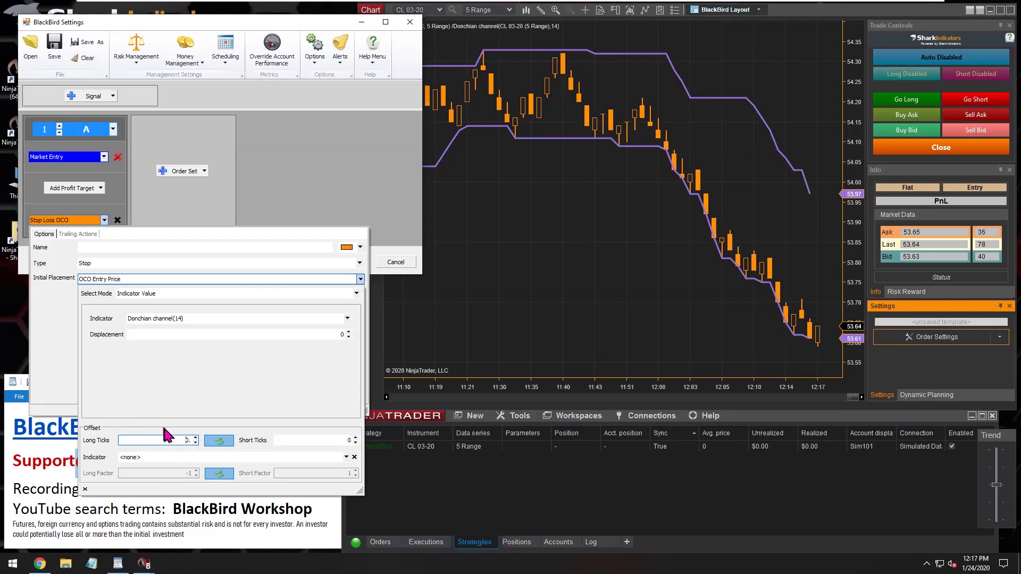
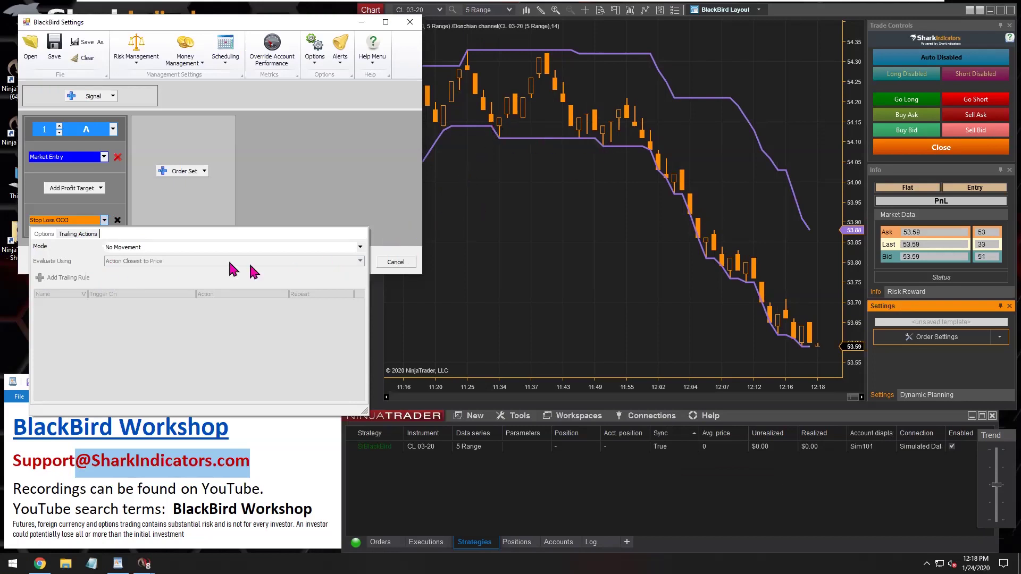
- Set the stop loss's trailing mode to Custom and add a trailing rule named "Trail Donchian"
click(156, 248)
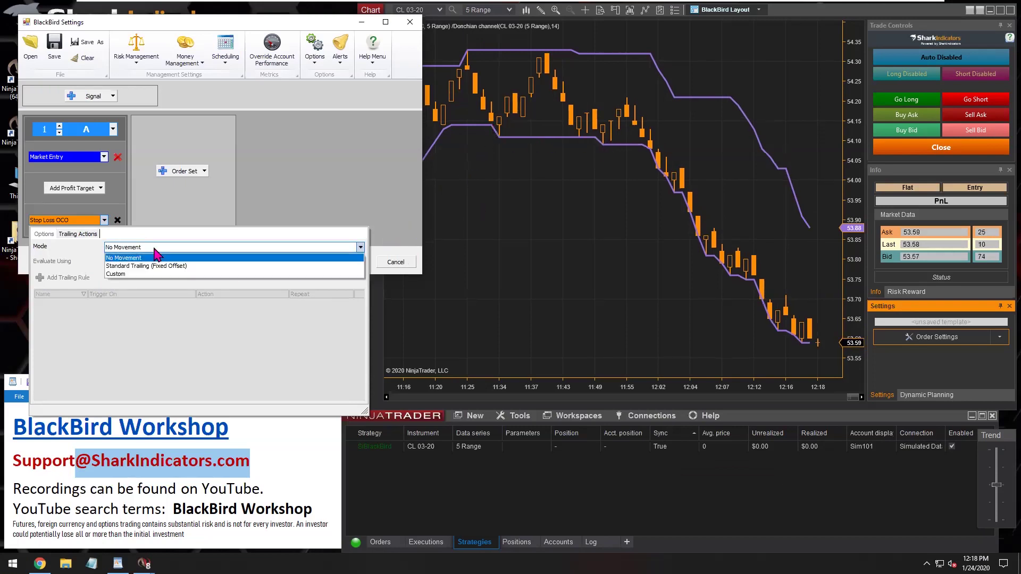
click(132, 274)
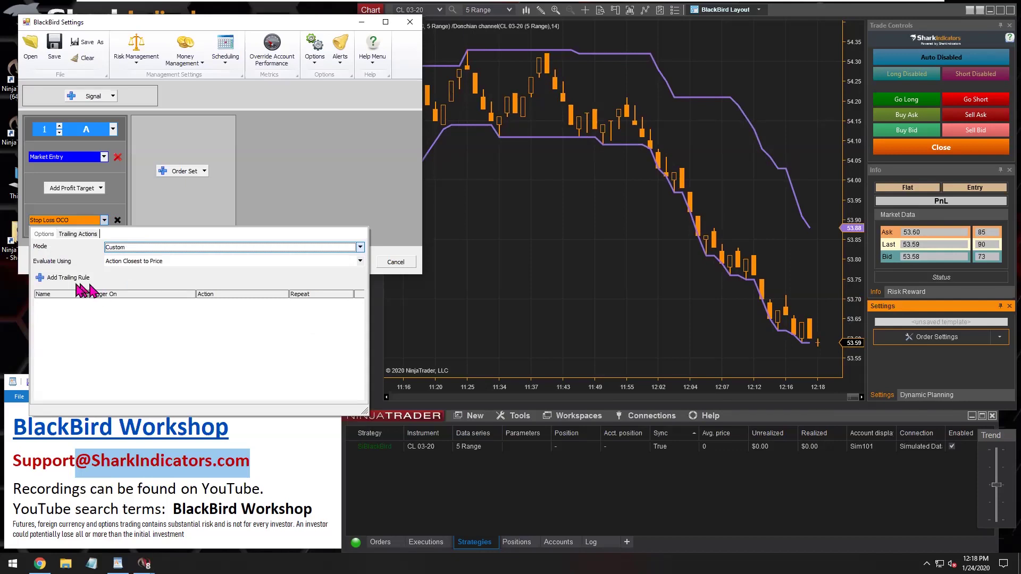
click(70, 278)
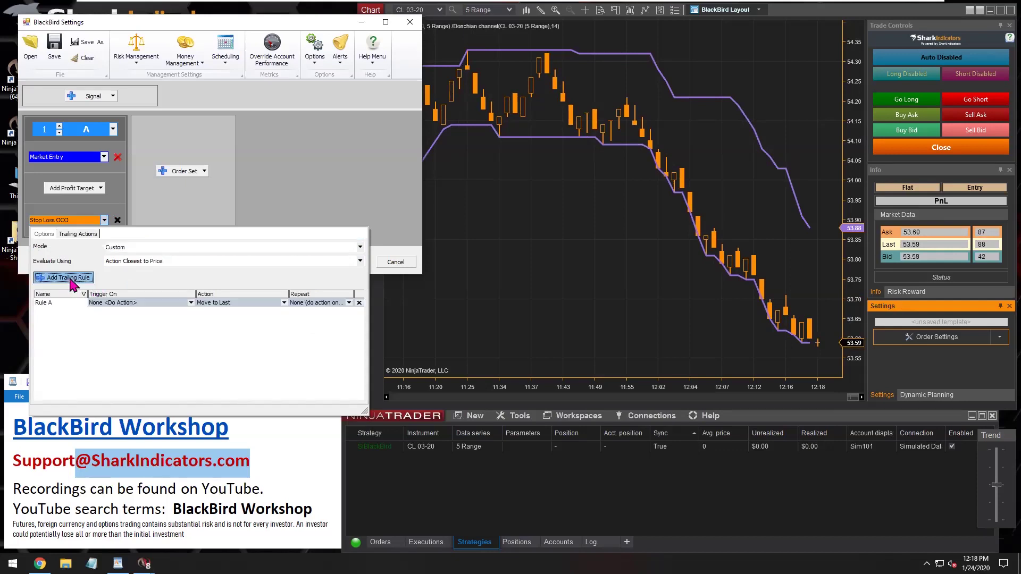
click(55, 303)
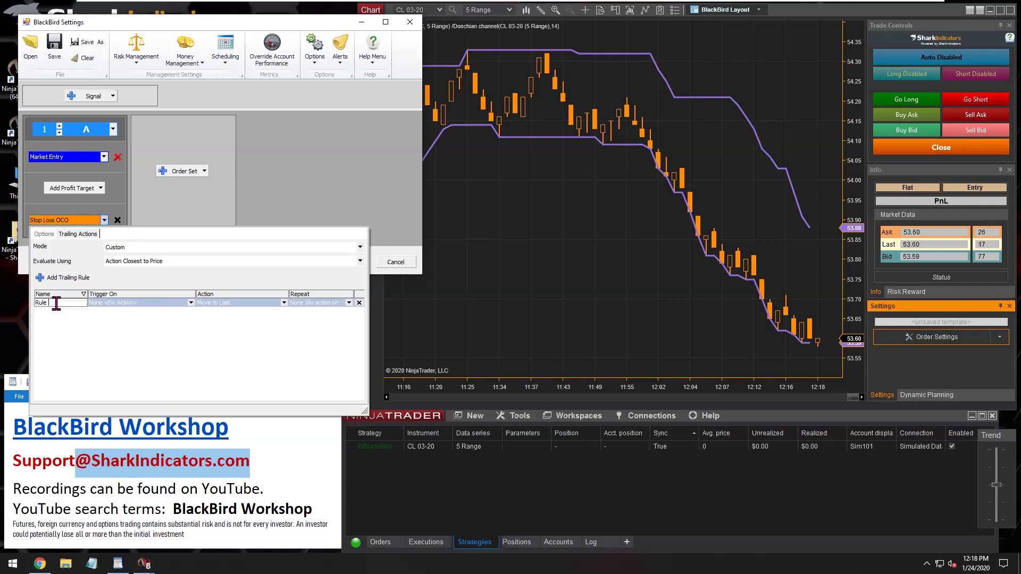
text(Trail Donchian)
- Set the Move To price of the Trail Donchian rule's action to Indicator Value mode
click(235, 304)
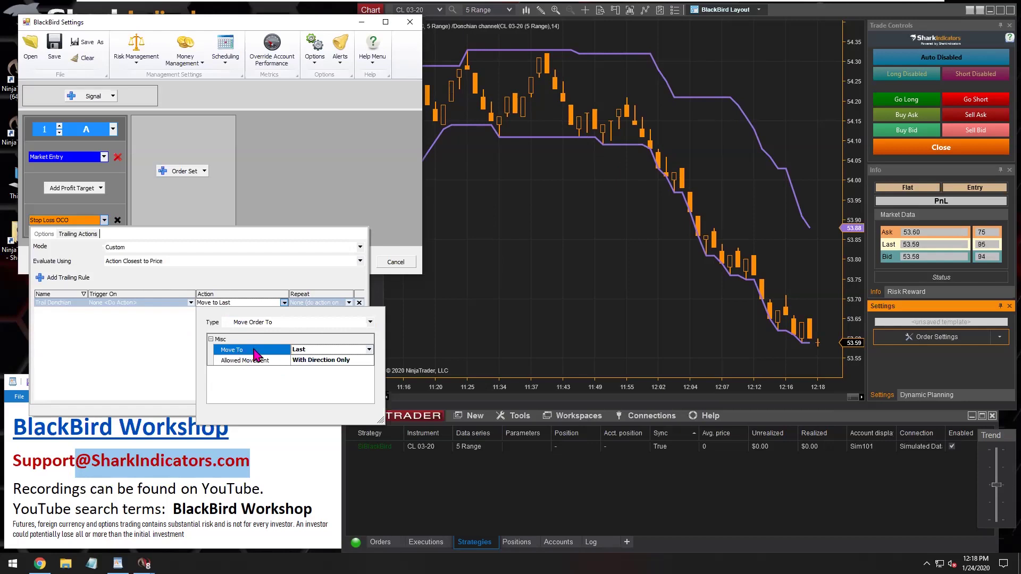
click(306, 349)
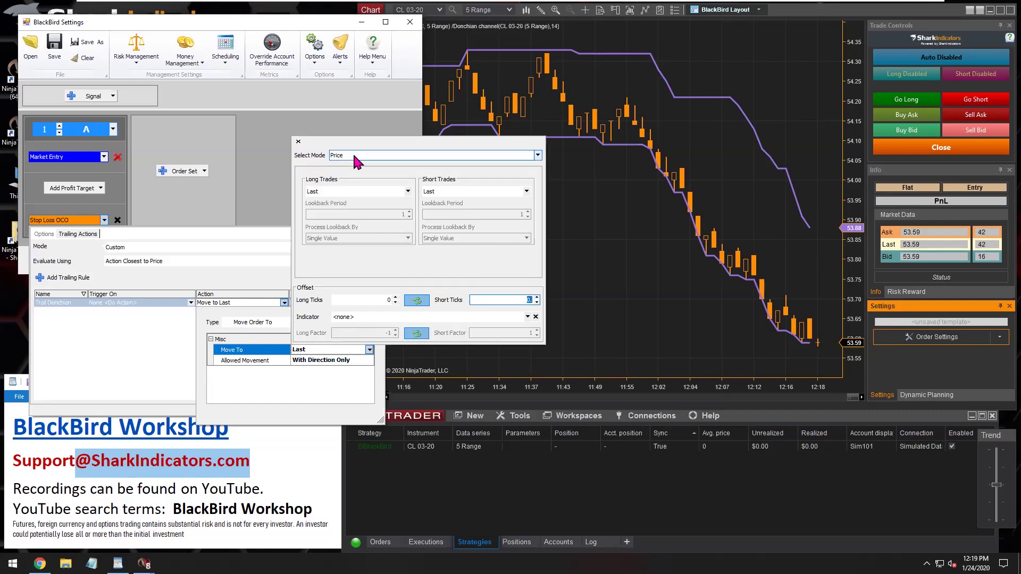
click(353, 155)
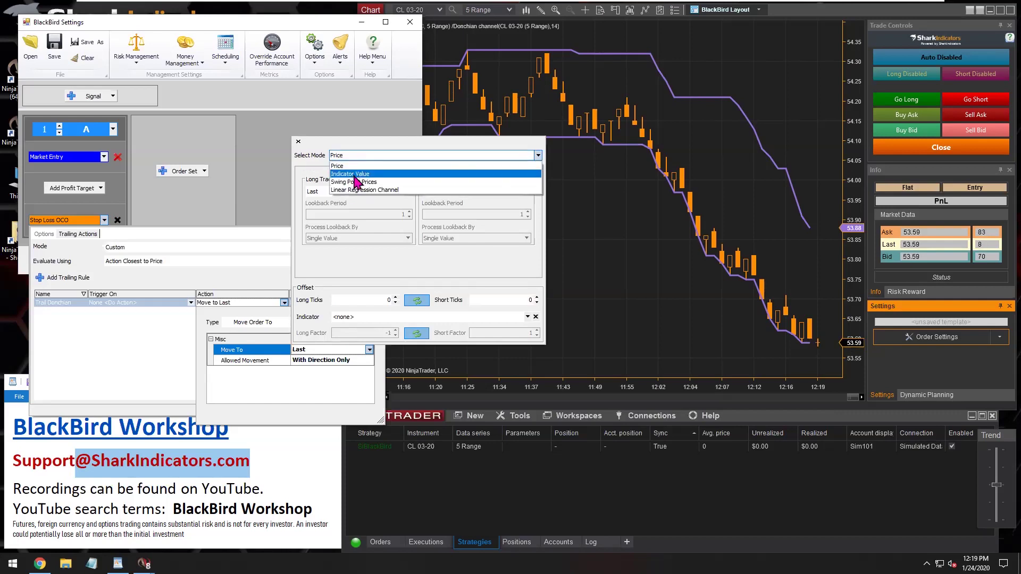
click(355, 175)
- Replace the EMA in the Trail Donchian rule's Move To price with the Donchian channel indicator
click(364, 181)
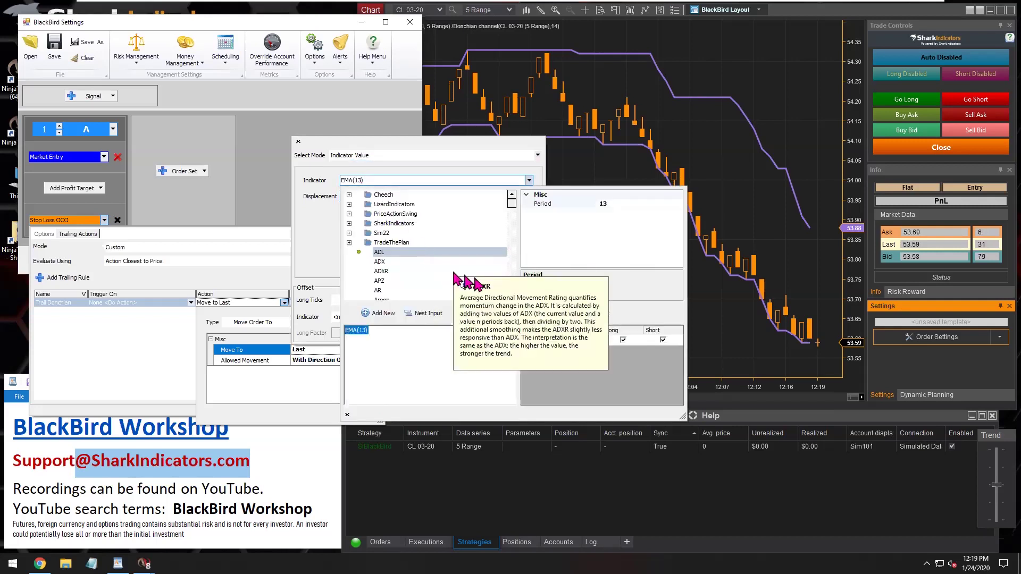
scroll(511, 298, down, 5)
scroll(512, 299, down, 6)
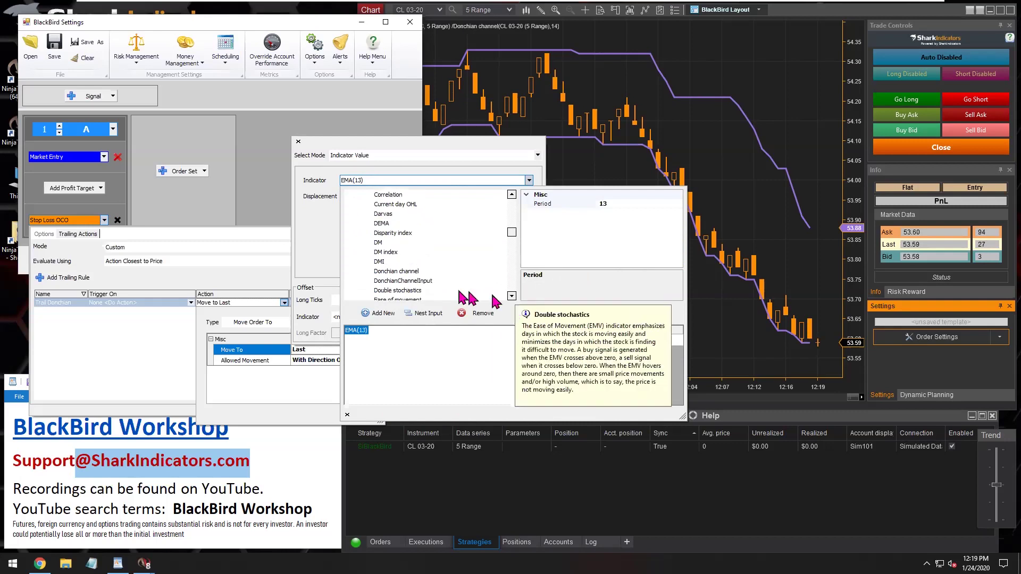
click(398, 272)
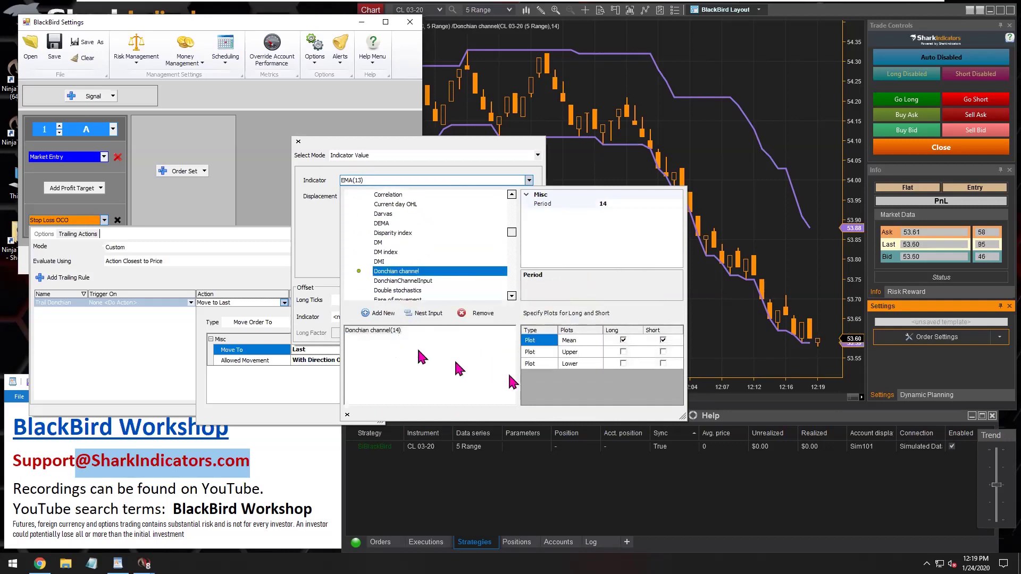
- Make the trailing action follow the Donchian channel's Lower plot for long trades and its Upper plot for short trades
click(623, 364)
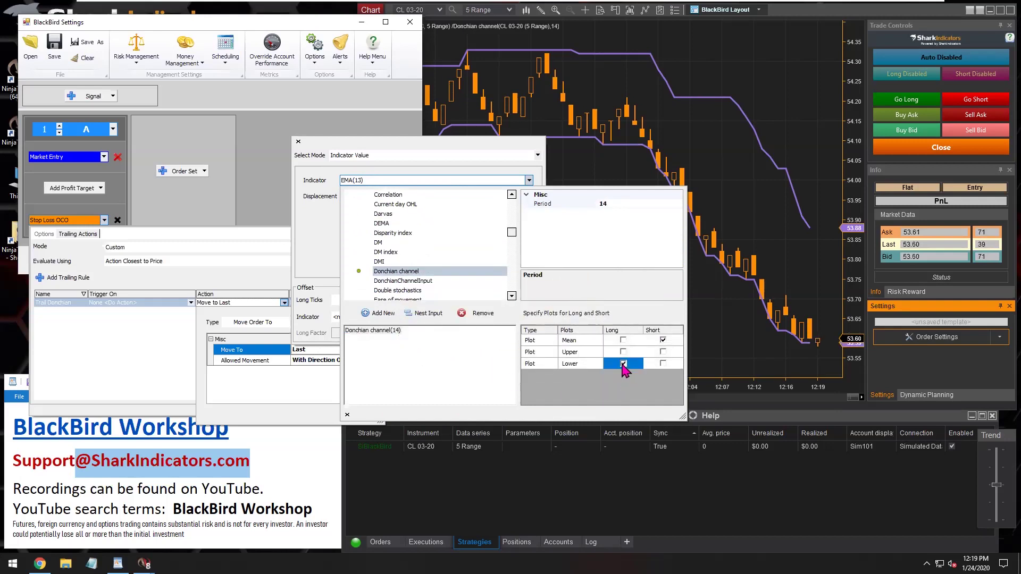
click(663, 352)
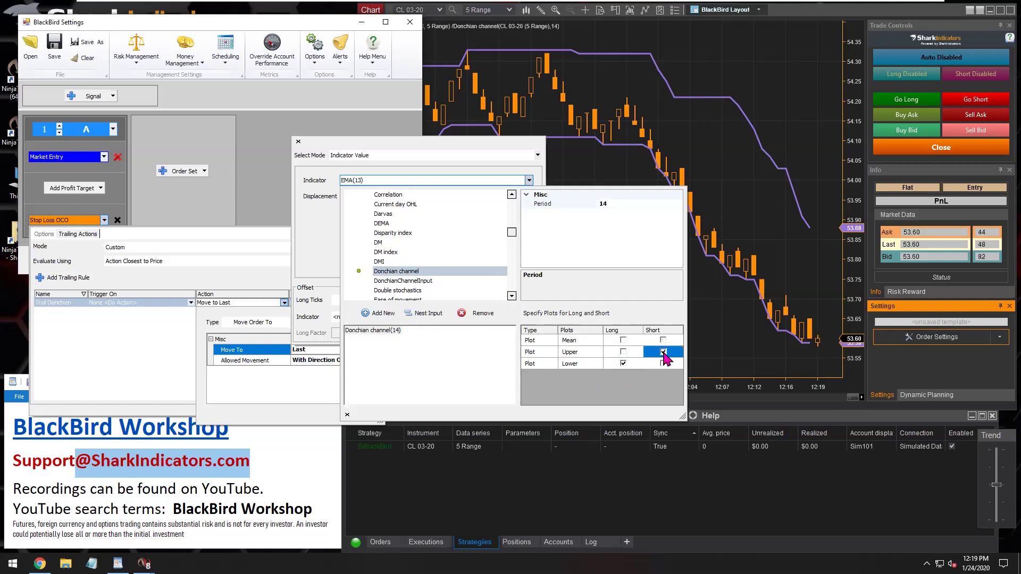
click(610, 366)
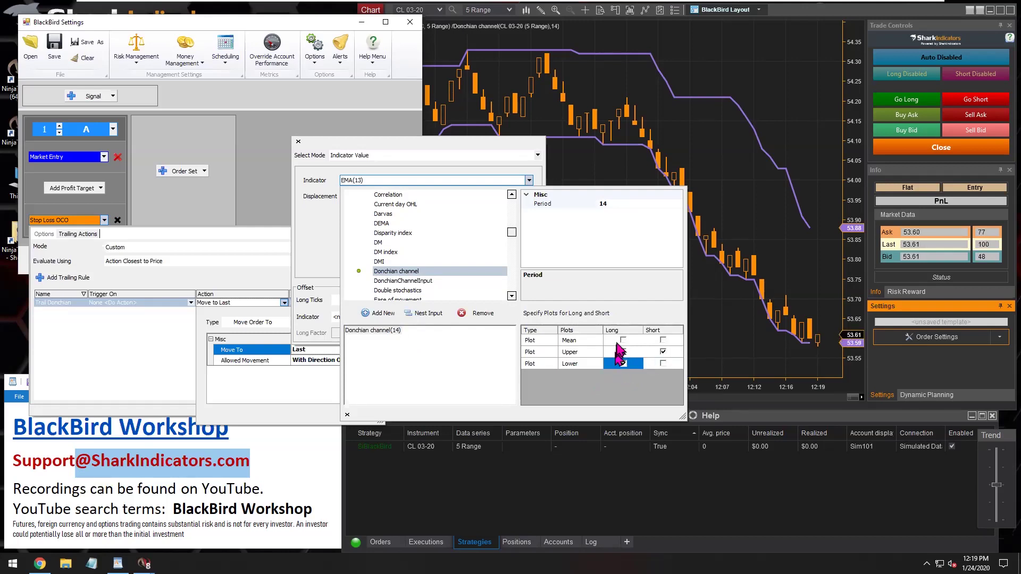
click(573, 367)
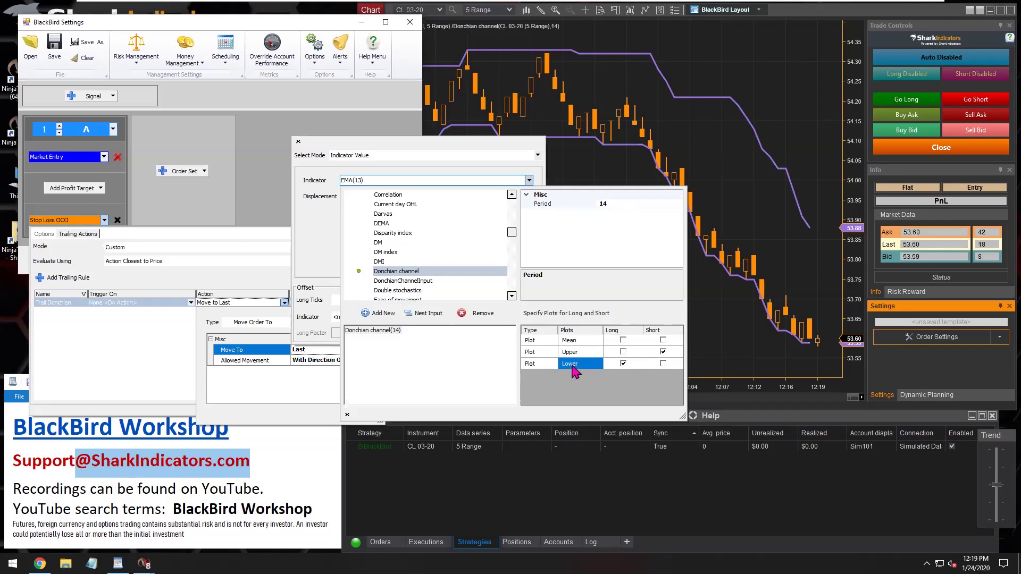
click(654, 353)
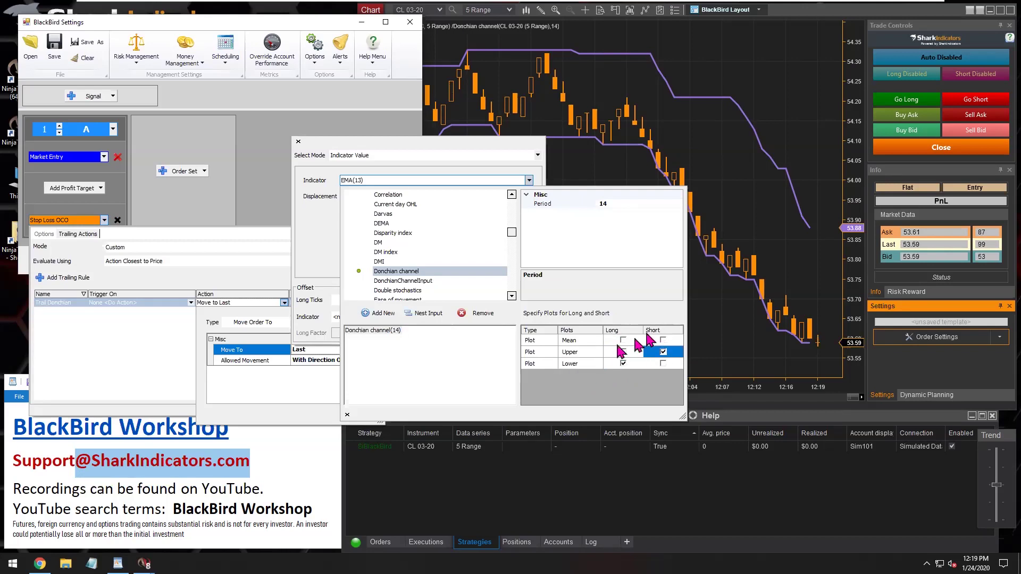
click(572, 354)
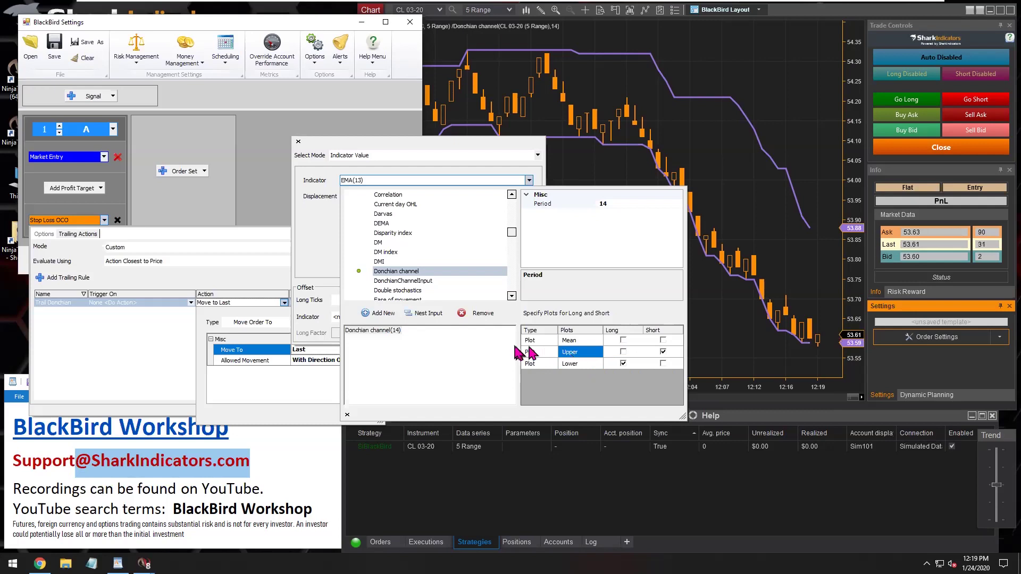
click(255, 390)
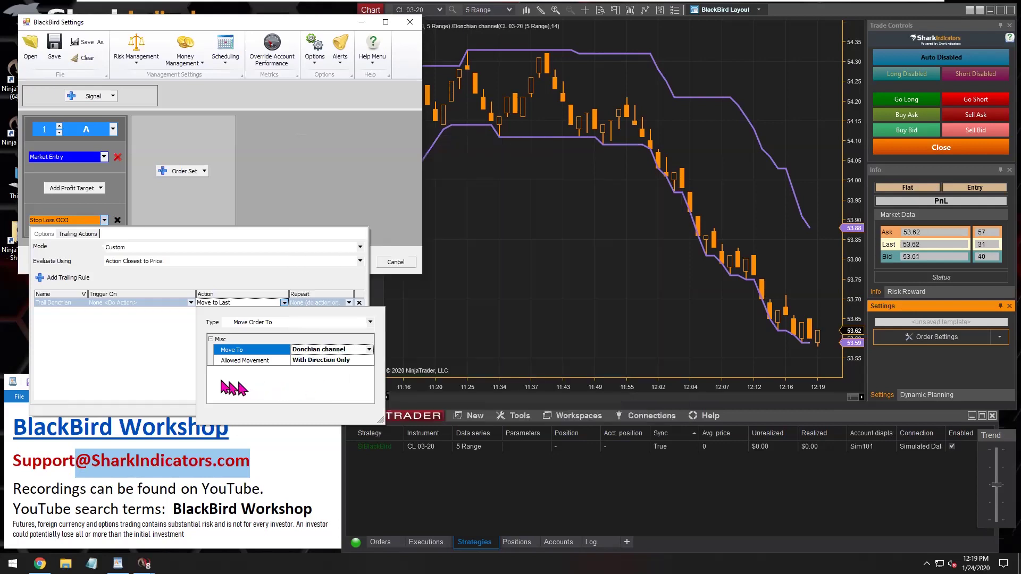
click(142, 366)
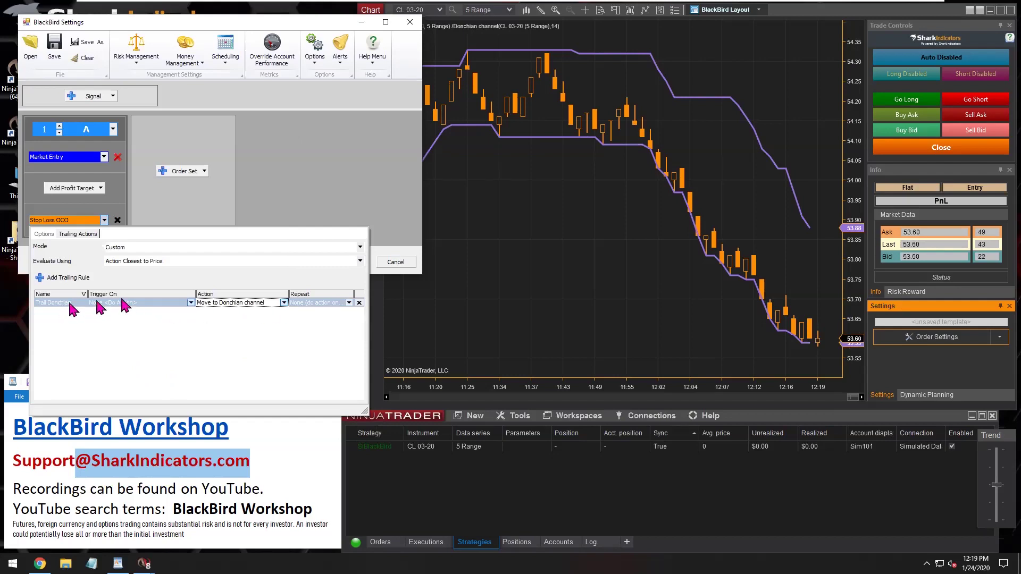
- Set the Trail Donchian rule to repeat indefinitely and accept the BlackBird settings
click(316, 302)
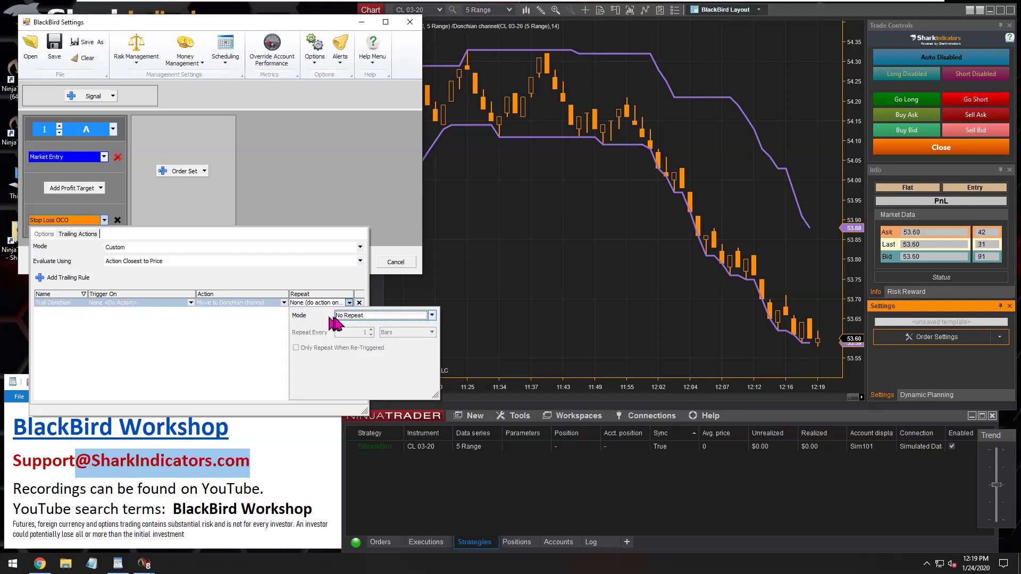
click(362, 316)
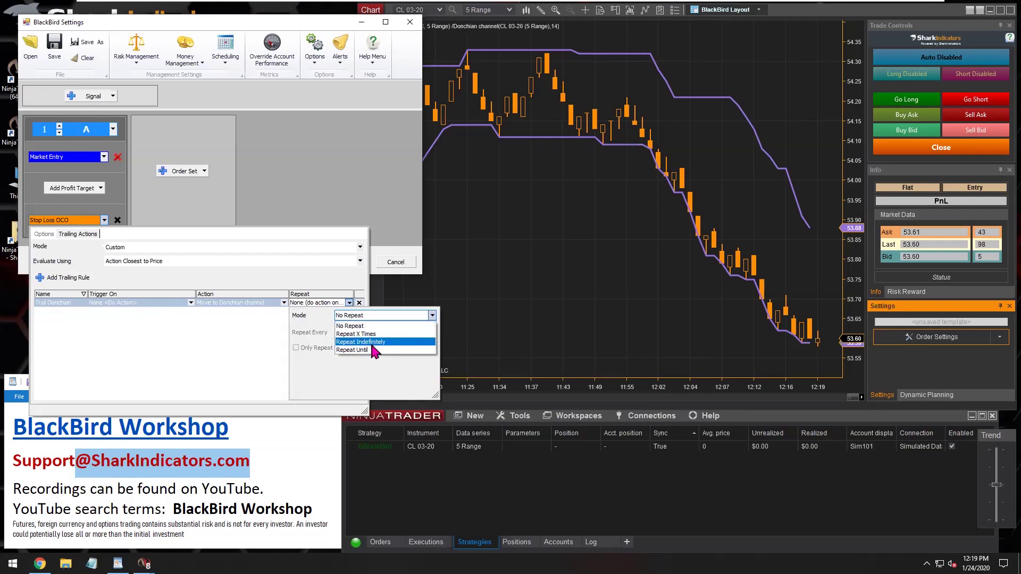
click(372, 342)
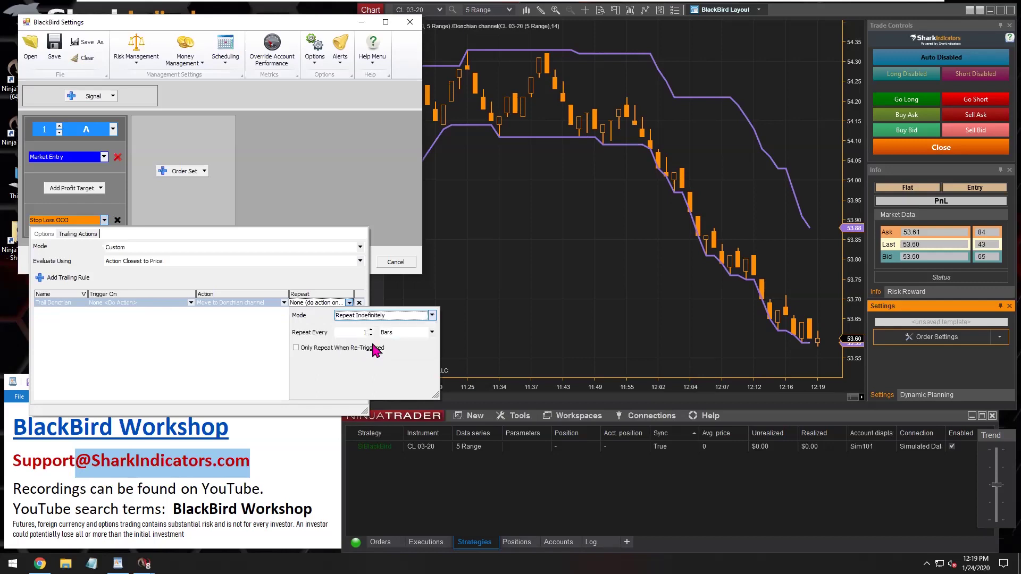
click(262, 369)
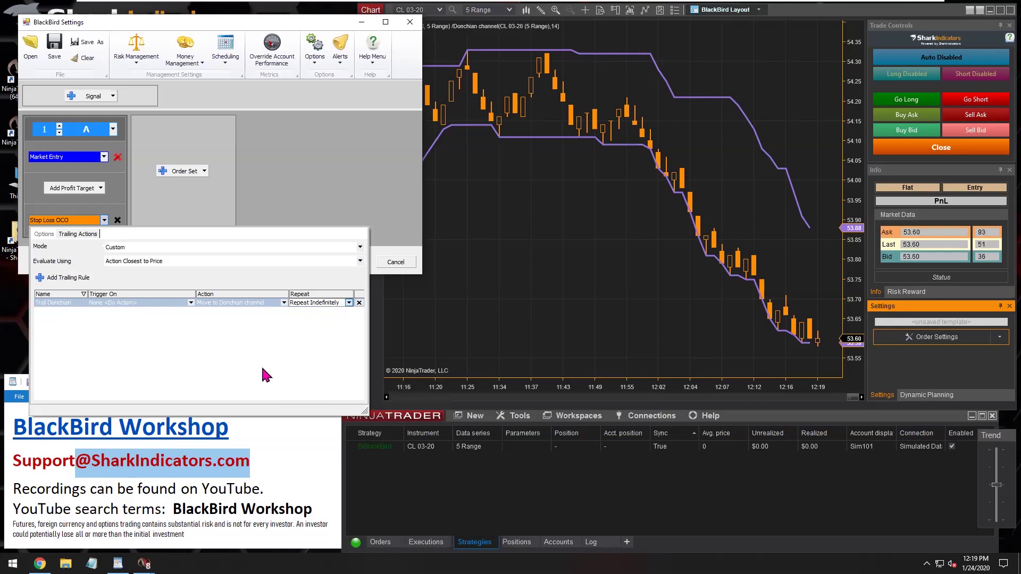
click(146, 205)
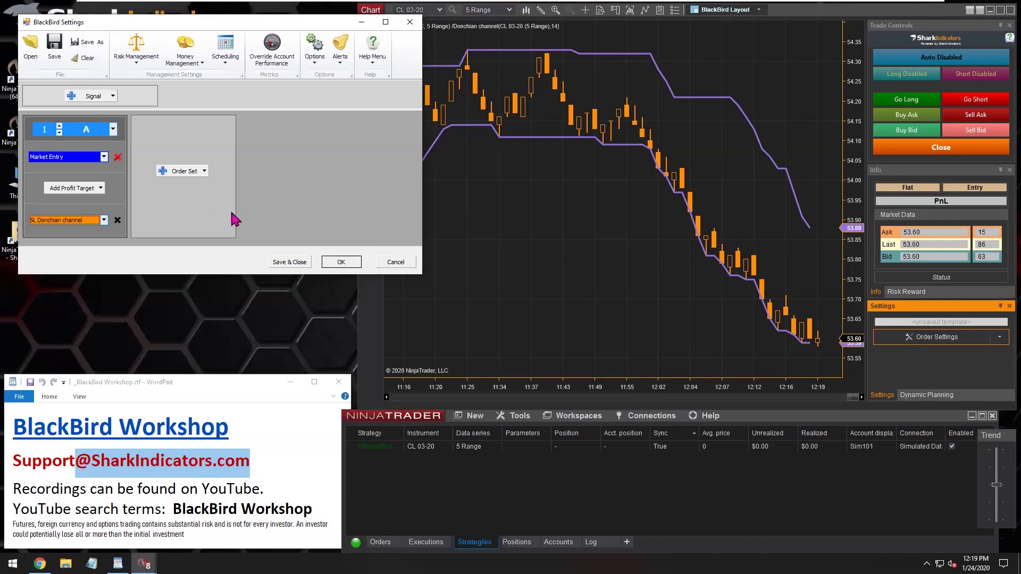
click(349, 263)
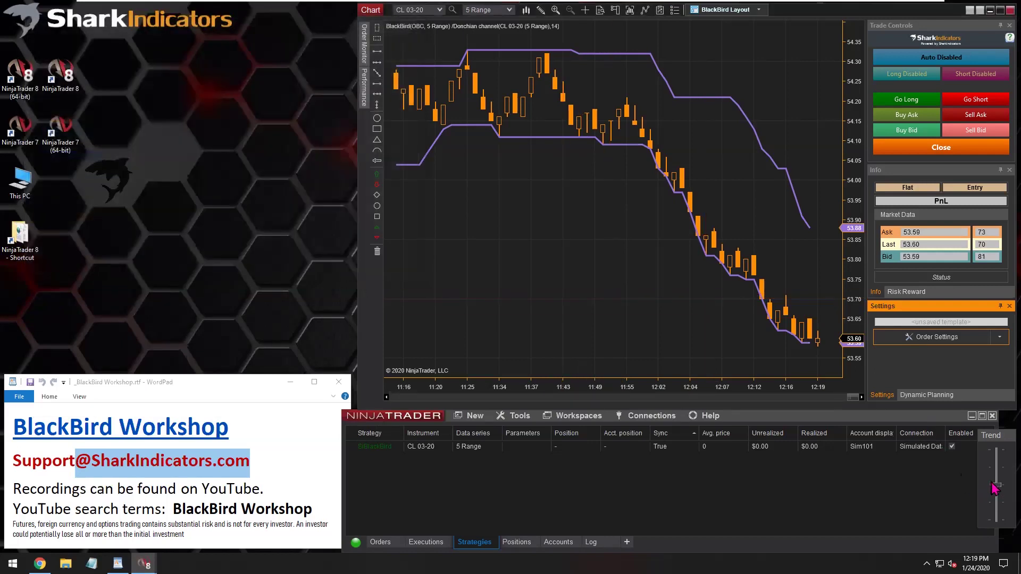
- Raise the simulated data trend to its maximum and enter a long trade at market
drag(993, 485, 1000, 459)
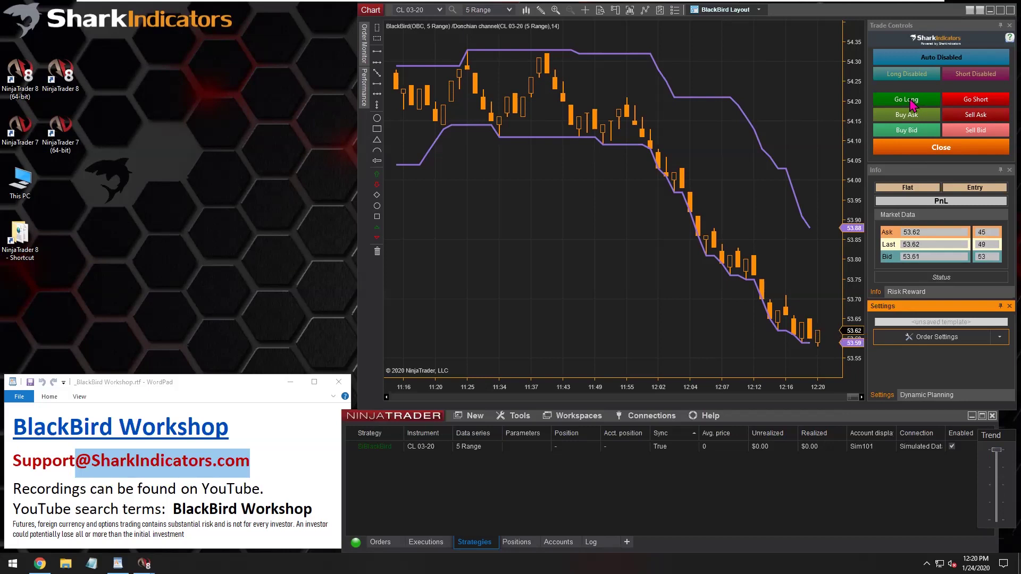
click(907, 100)
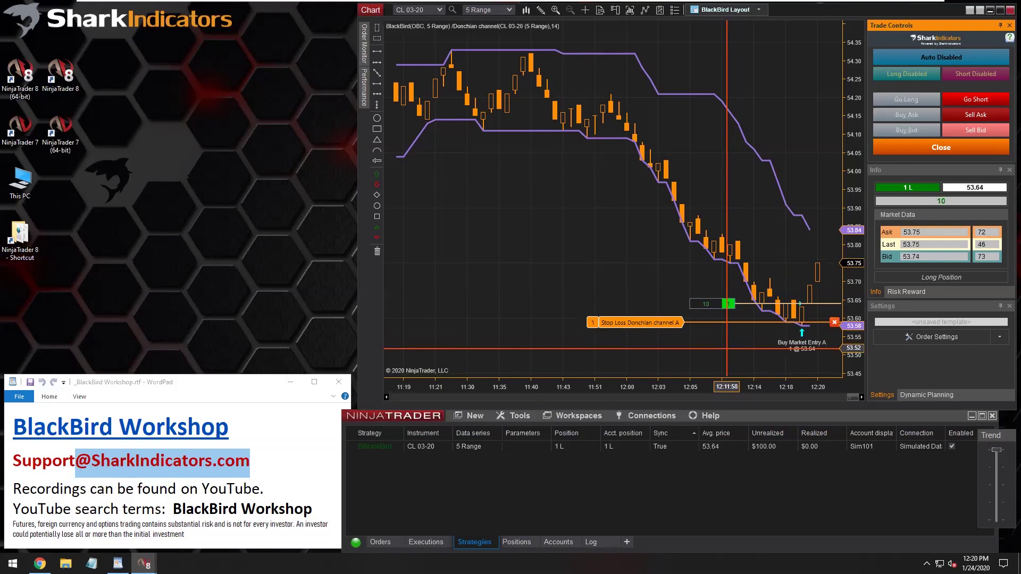
- Draw an arrow pointing at the long entry bar on the chart and stretch the price scale around it
mouse_move(719, 347)
mouse_down()
mouse_move(730, 352)
mouse_move(777, 308)
mouse_move(763, 325)
mouse_move(792, 315)
mouse_up()
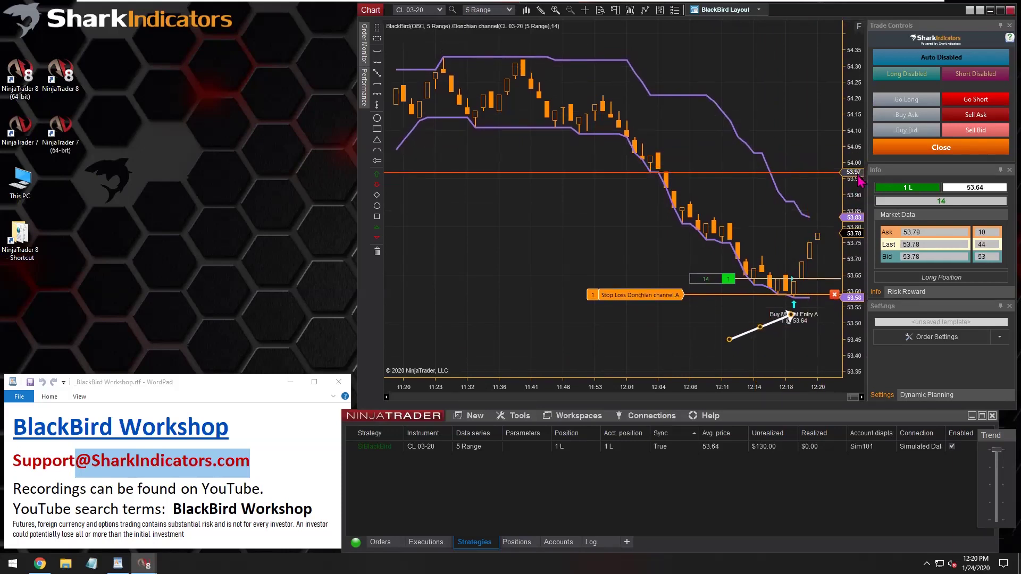
scroll(856, 244, down, 3)
drag(856, 244, 856, 277)
drag(767, 263, 760, 230)
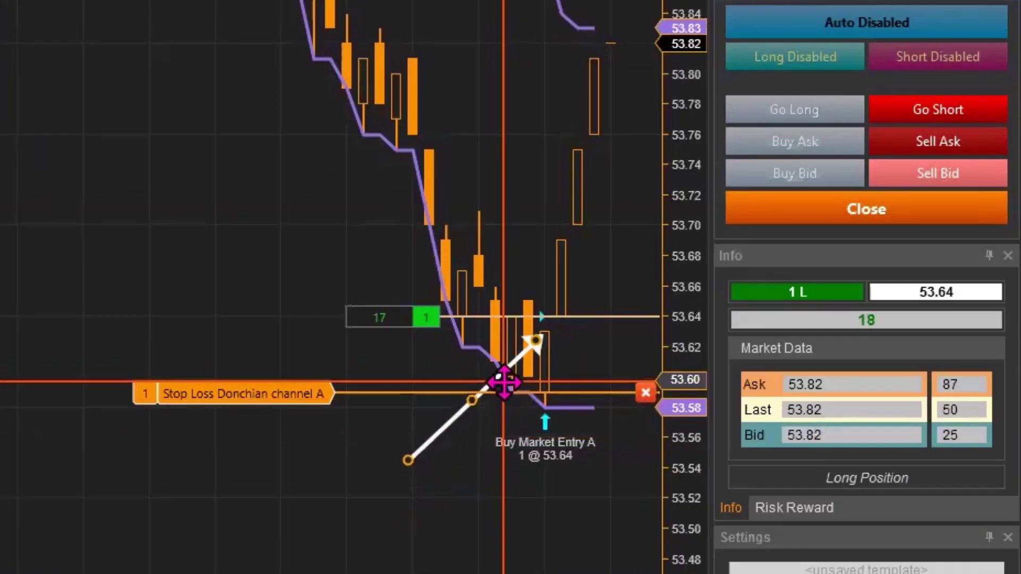
- Reposition the arrow around the stop loss line and the lower Donchian channel line, and delete it
mouse_move(504, 382)
mouse_down()
mouse_move(506, 437)
mouse_move(497, 370)
mouse_move(504, 426)
mouse_move(463, 486)
mouse_move(482, 441)
mouse_up()
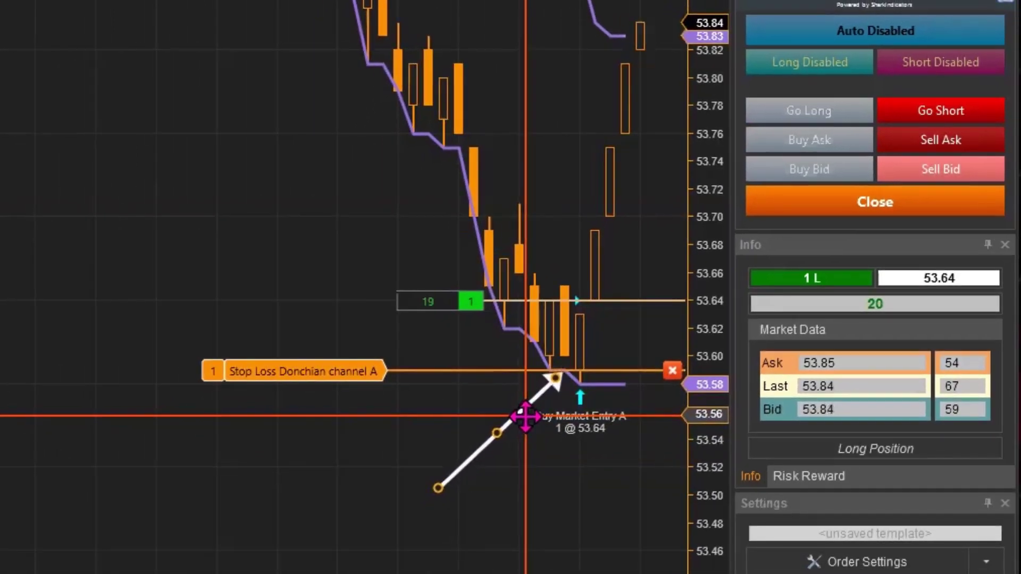
mouse_move(525, 416)
mouse_down()
mouse_move(511, 415)
mouse_move(511, 359)
mouse_move(508, 397)
mouse_move(524, 412)
mouse_move(506, 416)
mouse_move(539, 415)
mouse_move(529, 347)
mouse_move(516, 351)
mouse_move(524, 359)
mouse_up()
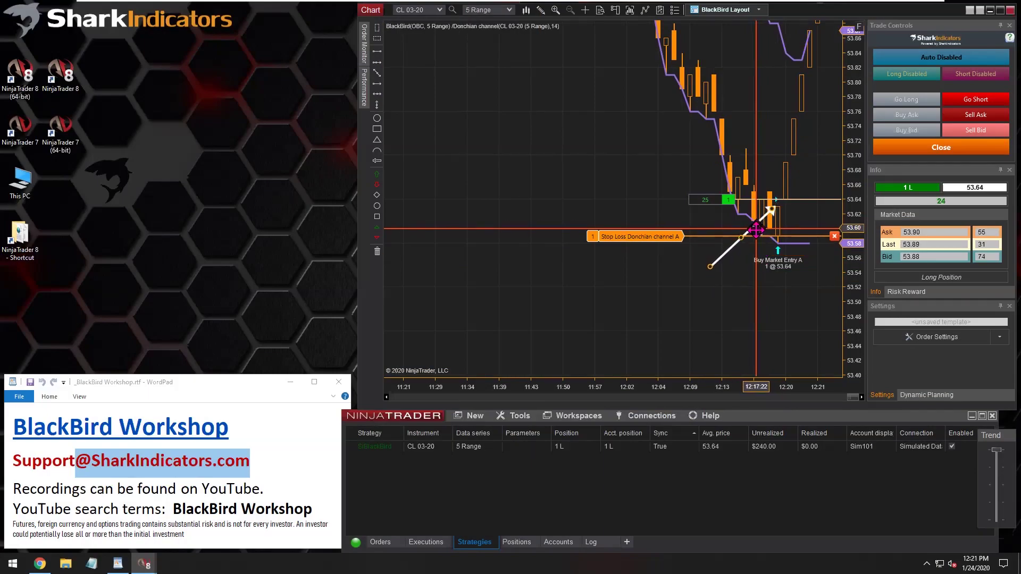
mouse_move(756, 229)
mouse_down()
mouse_move(756, 274)
mouse_move(759, 233)
mouse_move(760, 266)
mouse_up()
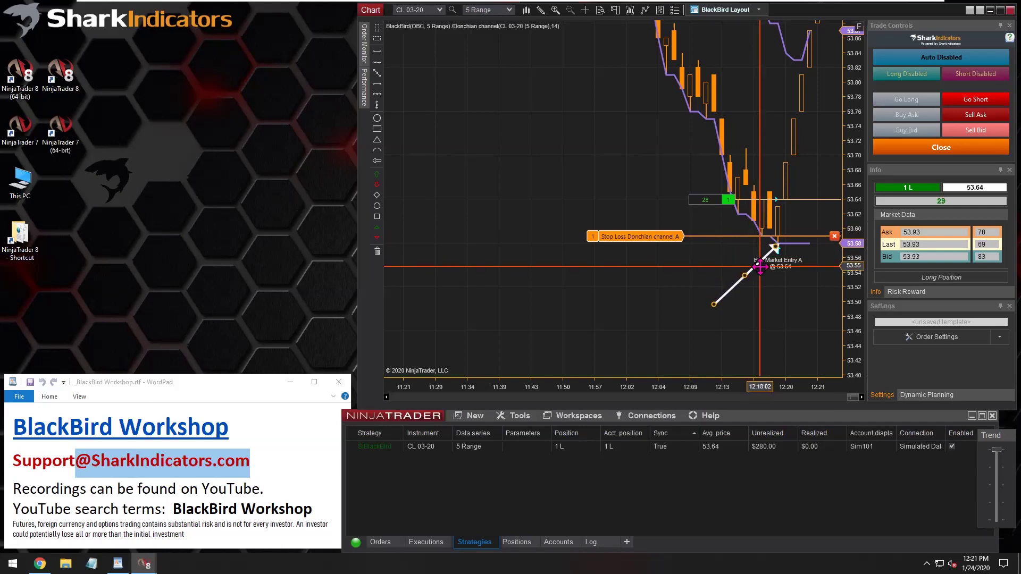
mouse_move(760, 266)
mouse_down()
mouse_move(742, 259)
mouse_move(763, 232)
mouse_move(755, 223)
mouse_move(747, 258)
mouse_up()
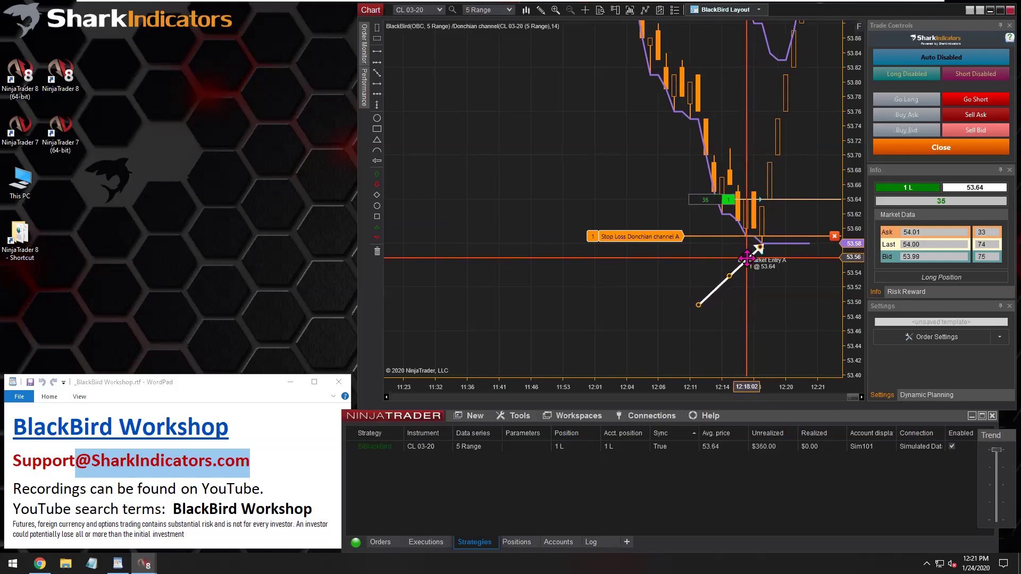
mouse_move(746, 258)
mouse_down()
mouse_move(741, 226)
mouse_move(715, 283)
mouse_move(733, 254)
mouse_move(724, 302)
mouse_move(717, 283)
mouse_move(744, 267)
mouse_move(730, 250)
mouse_up()
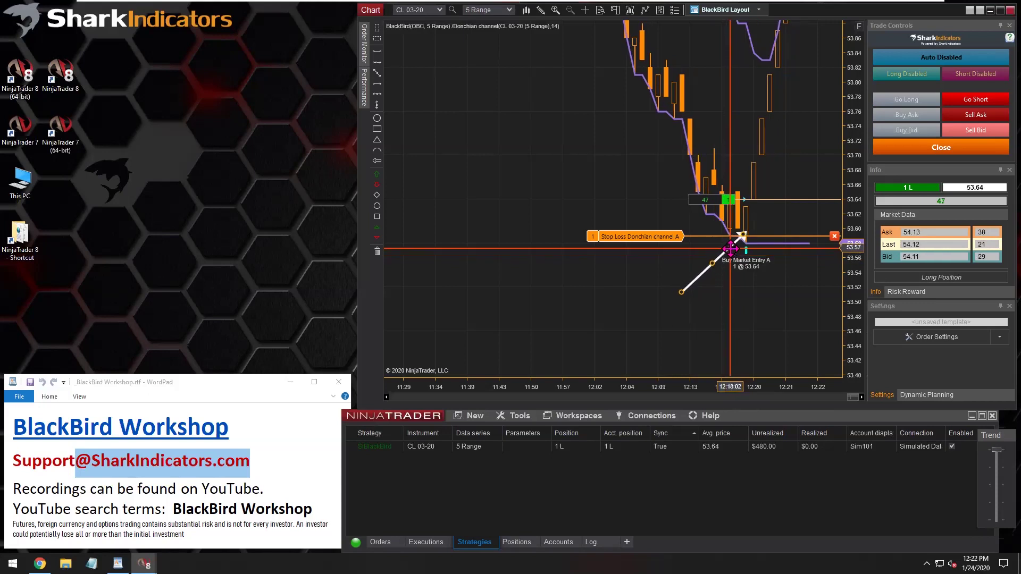
mouse_move(731, 248)
mouse_down()
mouse_move(730, 235)
mouse_move(729, 260)
mouse_move(684, 291)
mouse_move(714, 255)
mouse_move(728, 273)
mouse_move(726, 256)
mouse_move(691, 279)
mouse_move(713, 250)
mouse_up()
key(Delete)
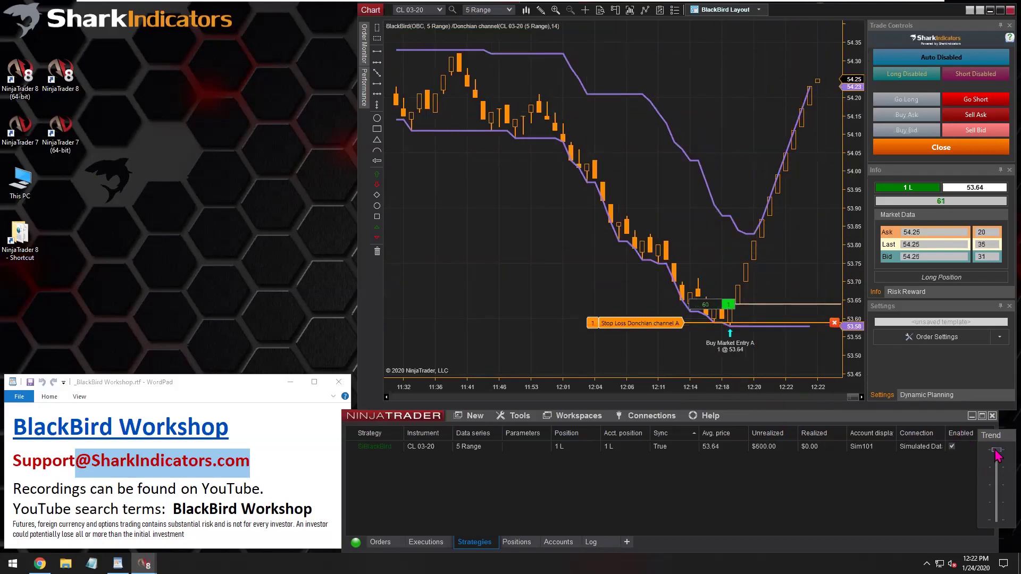
- Run the simulated data trend at its minimum, back at its maximum, and return it to the middle
drag(998, 455, 1003, 524)
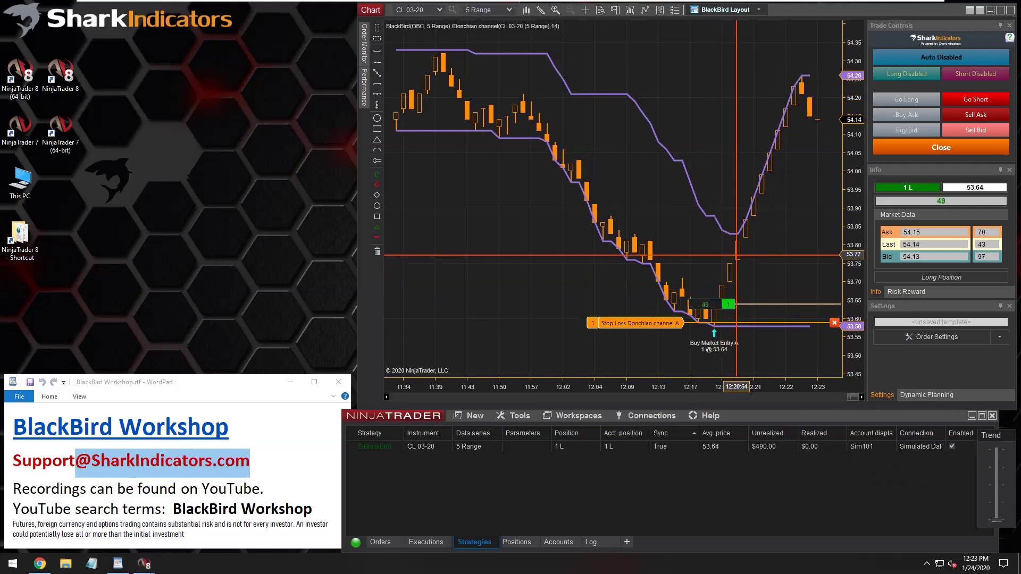
click(997, 521)
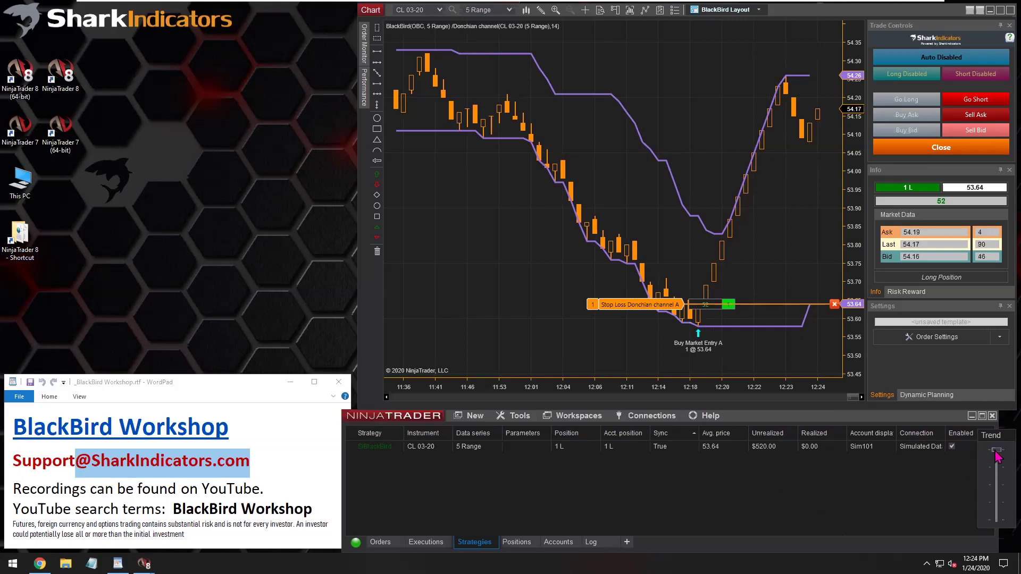
drag(997, 457, 1000, 489)
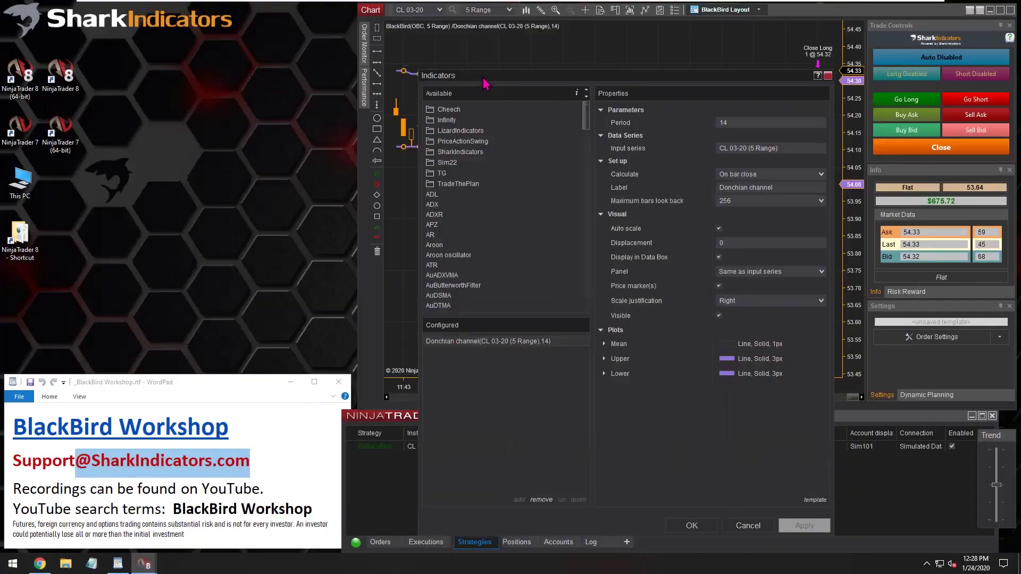
- Make the Donchian channel's Mean plot visible on the chart as a silver dashed line
drag(567, 66, 636, 173)
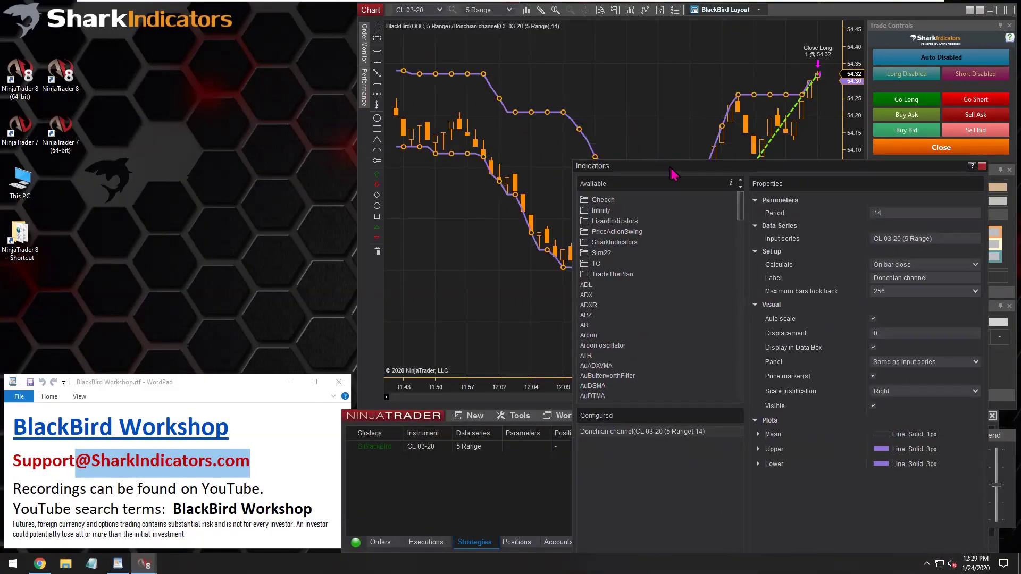
drag(670, 163, 440, 60)
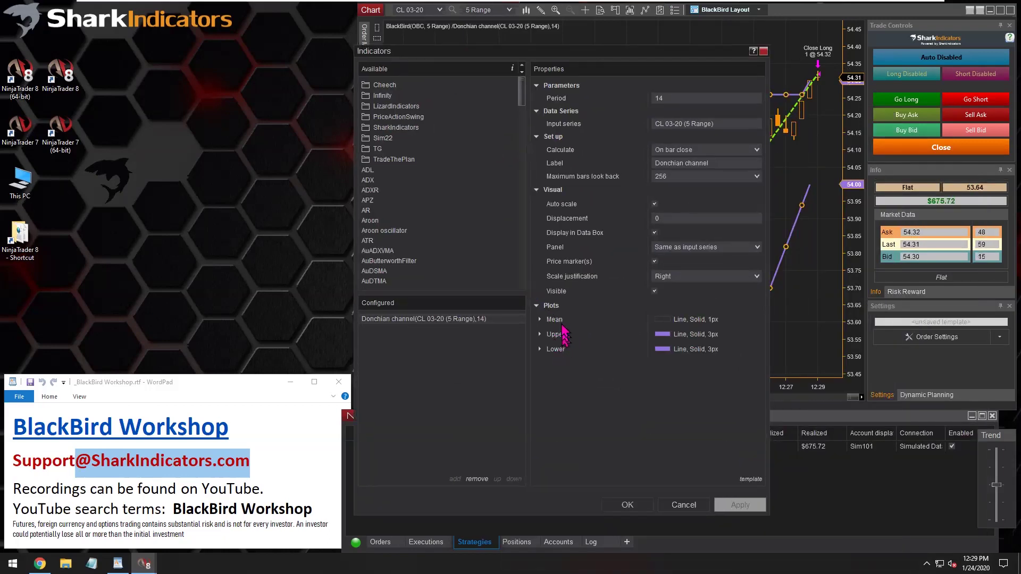
click(540, 320)
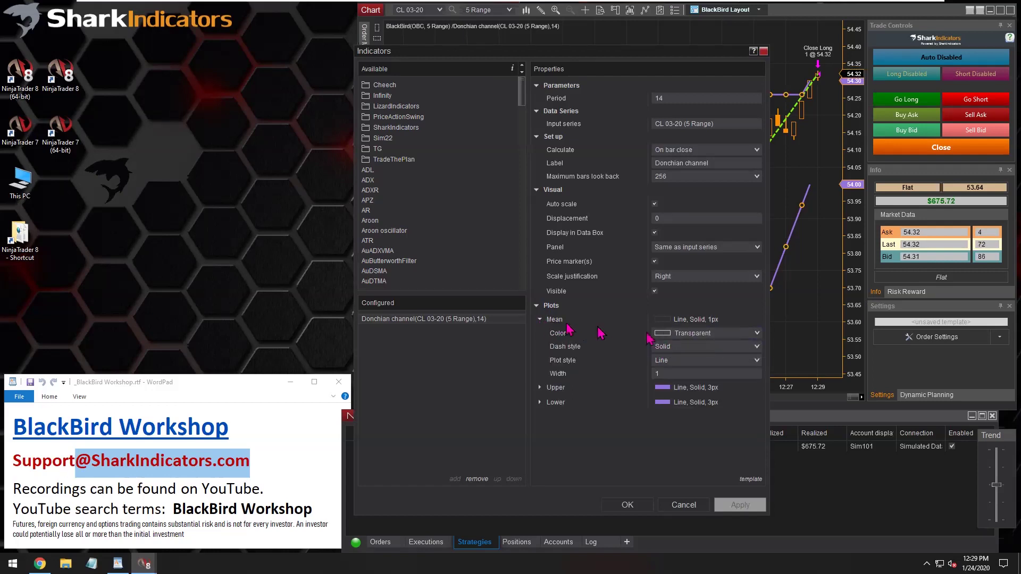
click(715, 334)
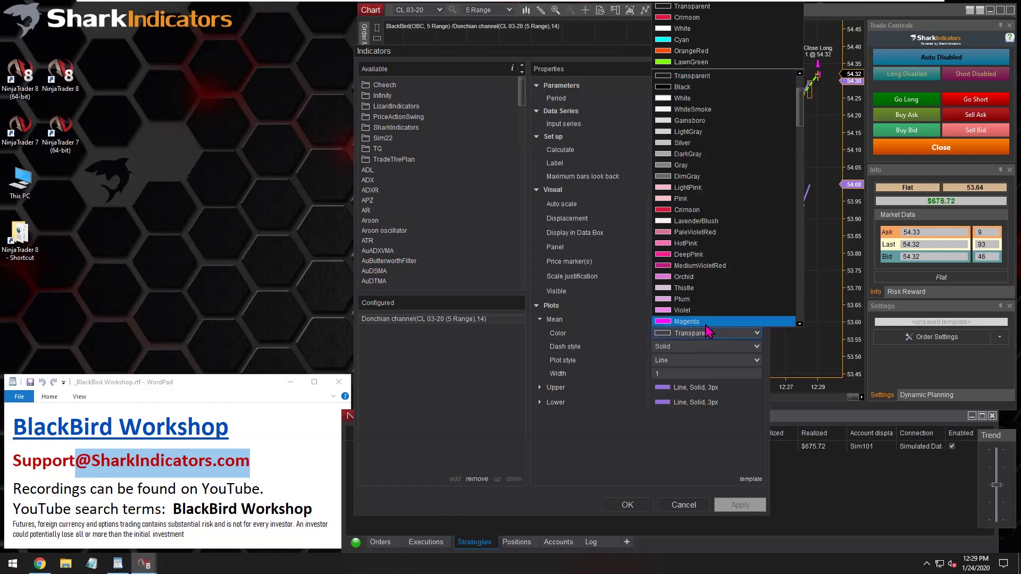
click(691, 143)
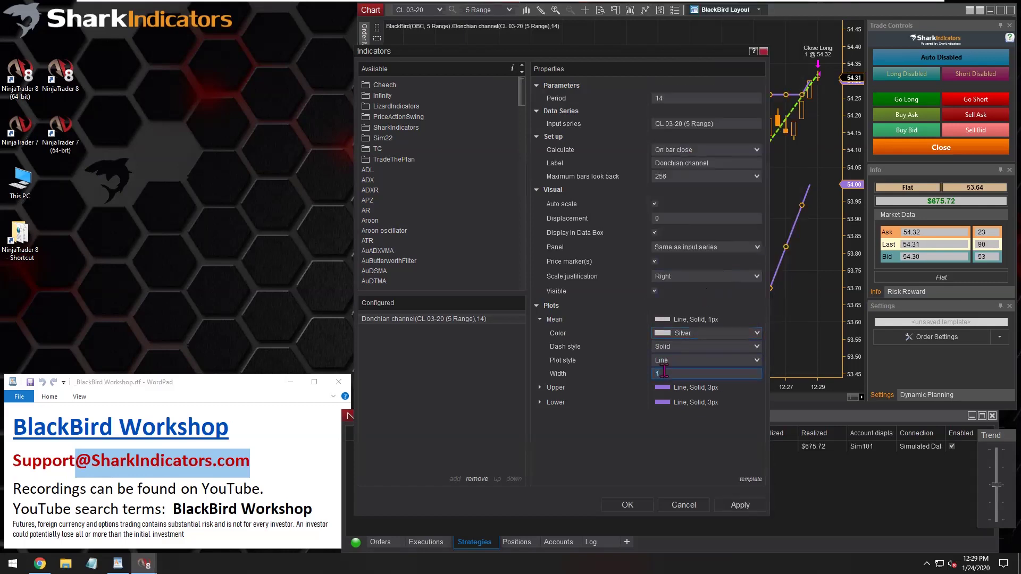
click(685, 354)
click(677, 362)
click(628, 504)
middle_click(681, 314)
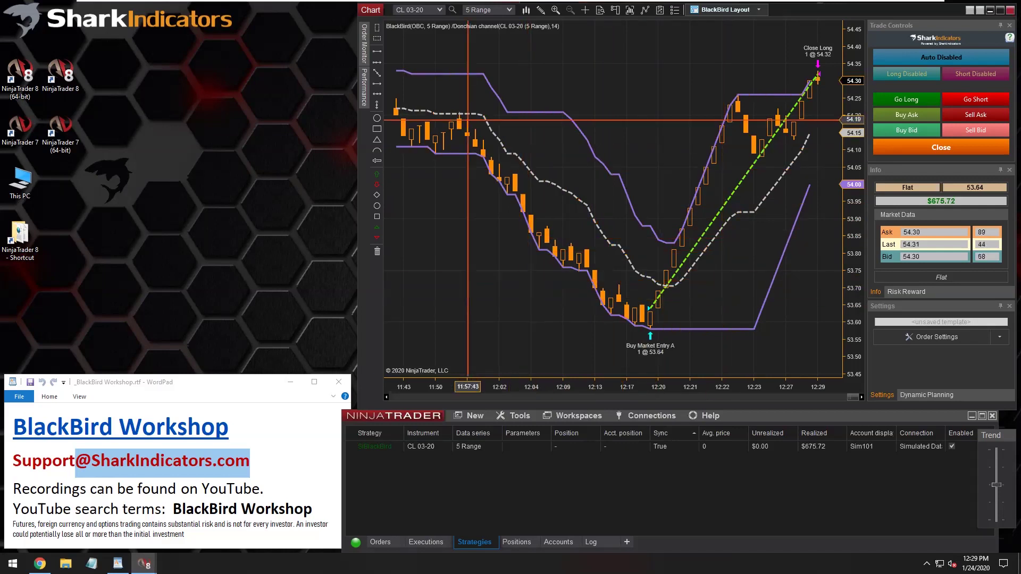
- Mark the falling price with a short horizontal line and a descending line above the Mean line
key(ctrl+z)
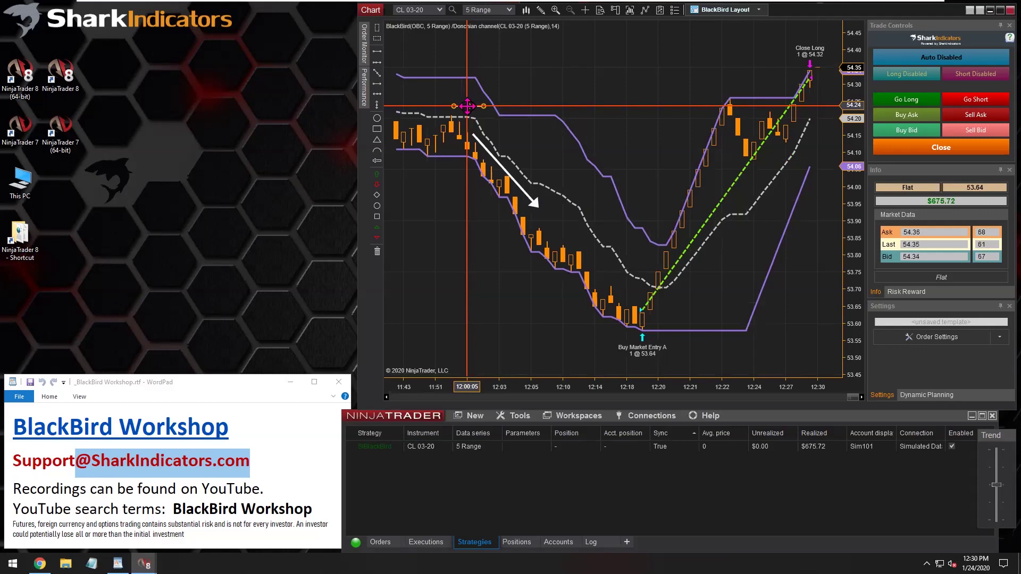
click(378, 61)
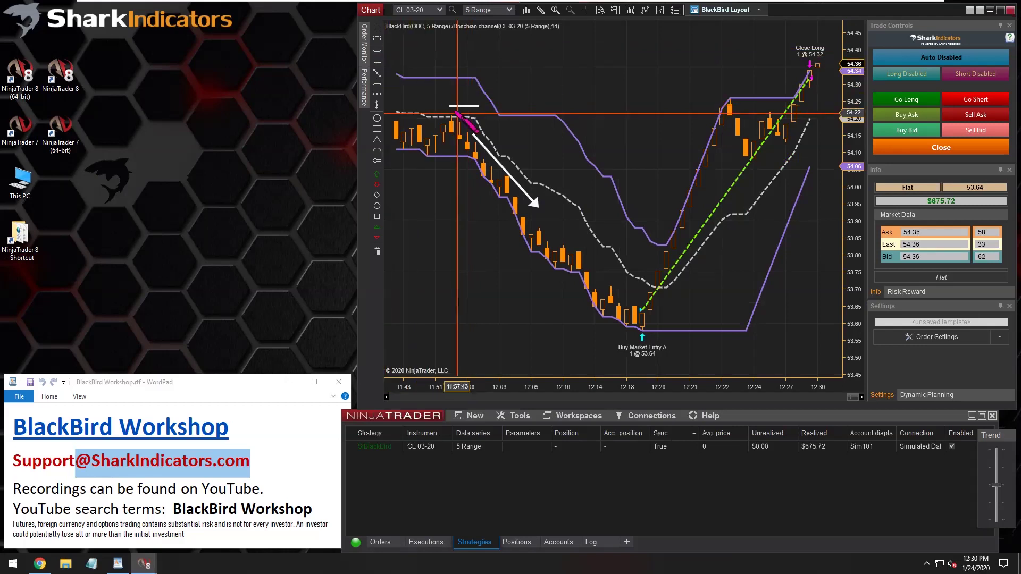
drag(481, 107, 578, 192)
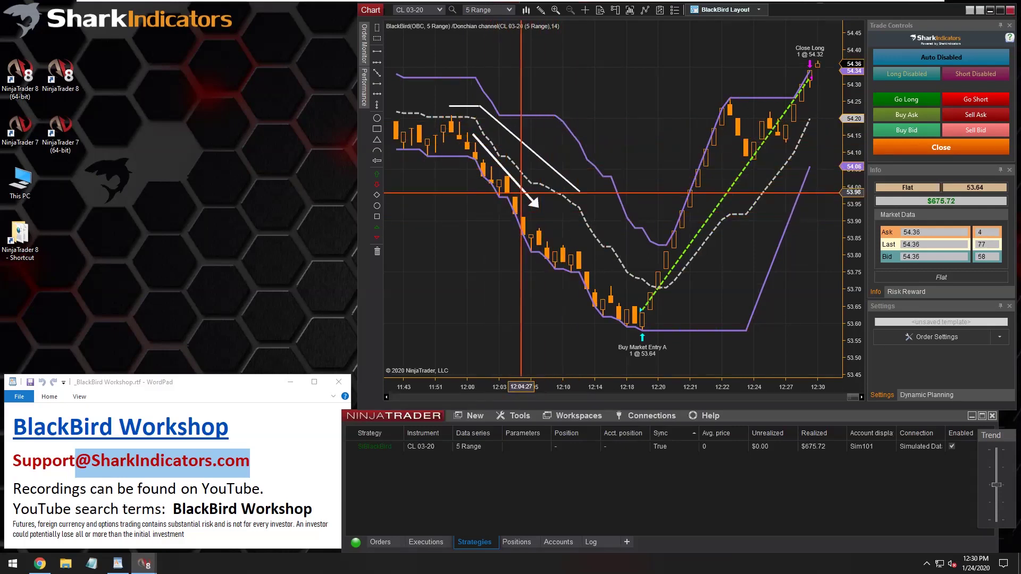
- Draw a rising line beneath the Mean line after the long entry and delete it again
click(377, 72)
click(666, 306)
click(695, 282)
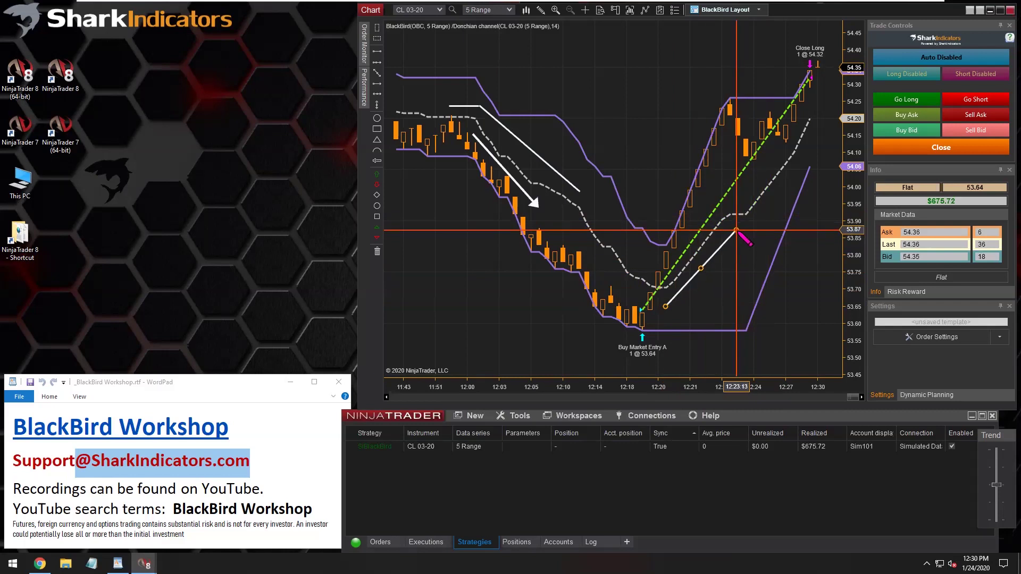
click(737, 230)
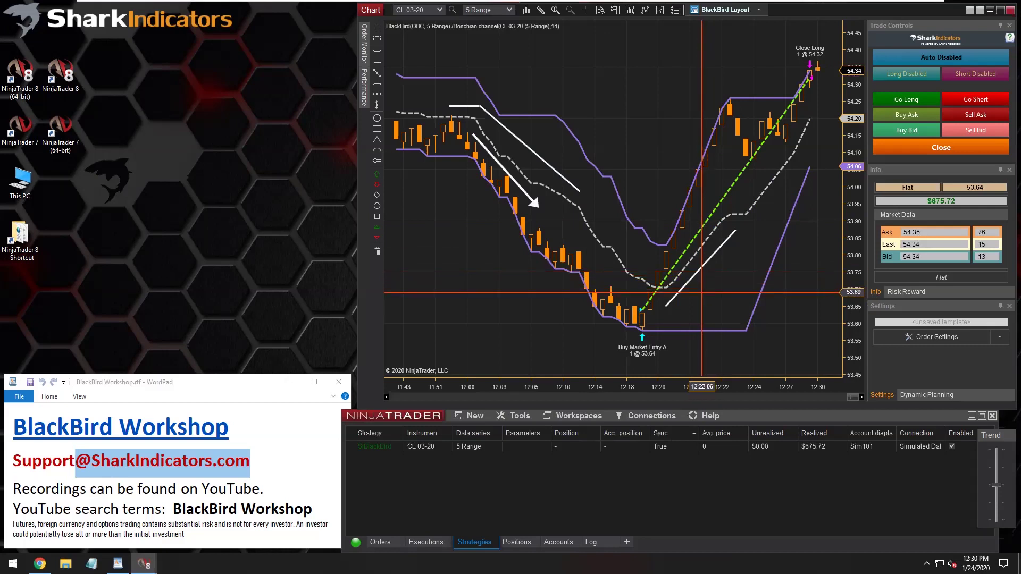
click(700, 273)
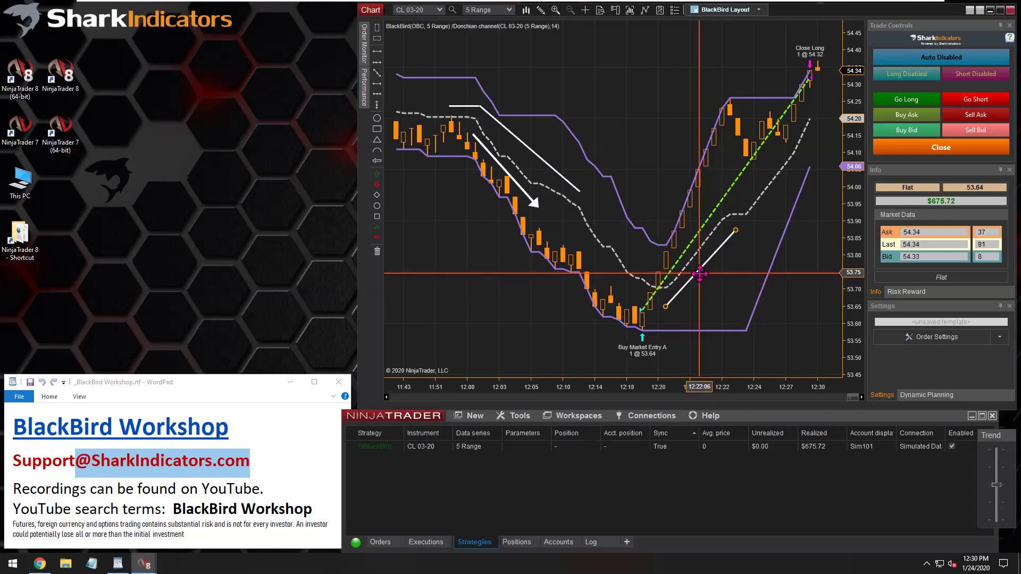
key(Delete)
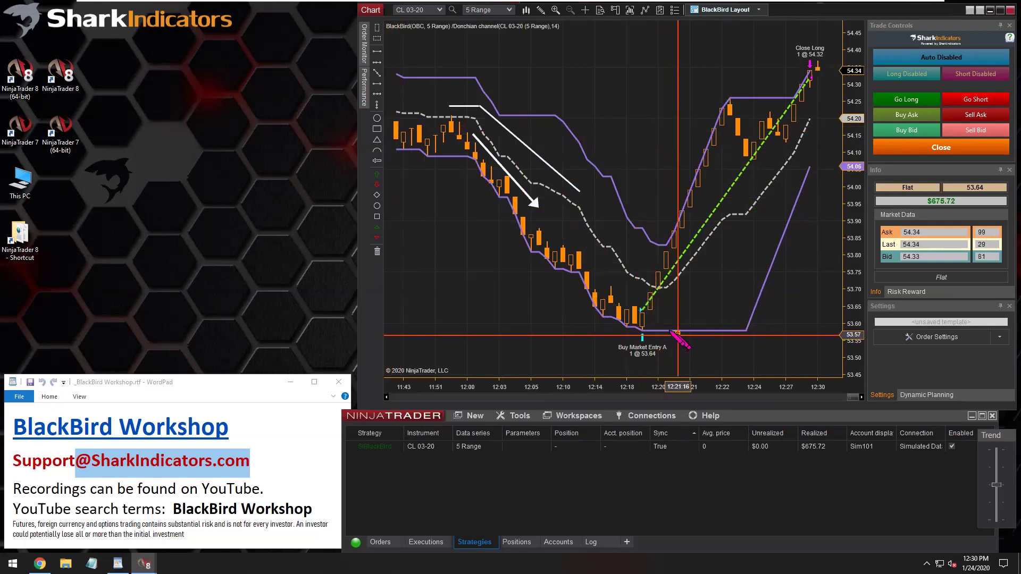
drag(677, 336, 604, 297)
click(671, 314)
key(Delete)
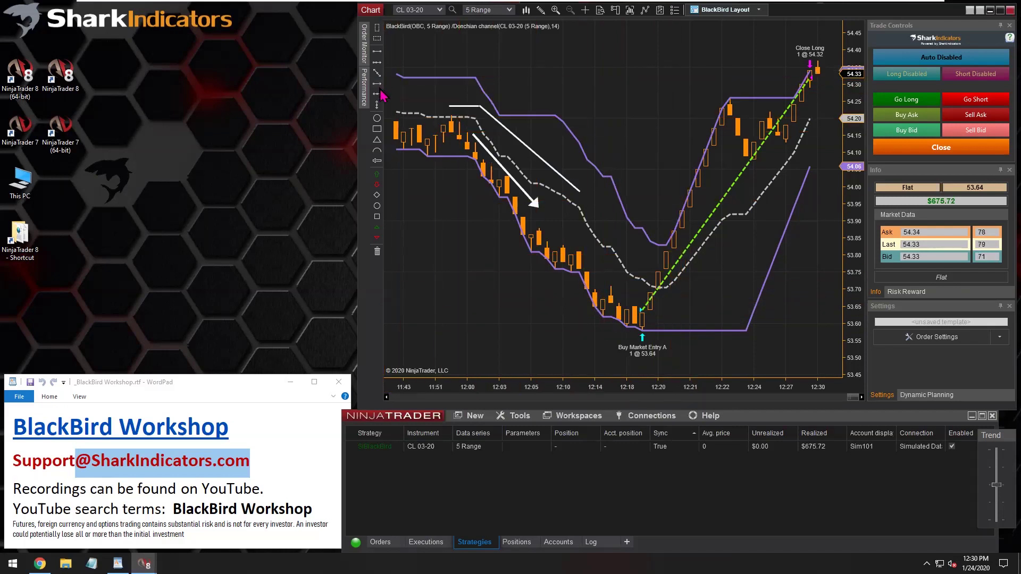
- Draw a short arrow from the long entry bar up to the Mean line, and delete it together with the other drawings
click(377, 94)
drag(645, 320, 663, 299)
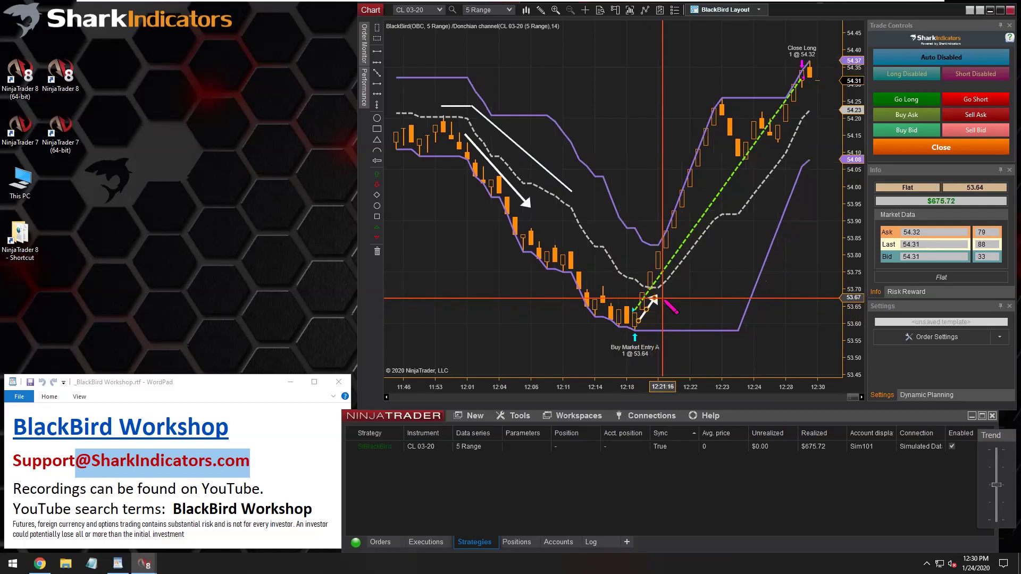
drag(663, 298, 657, 292)
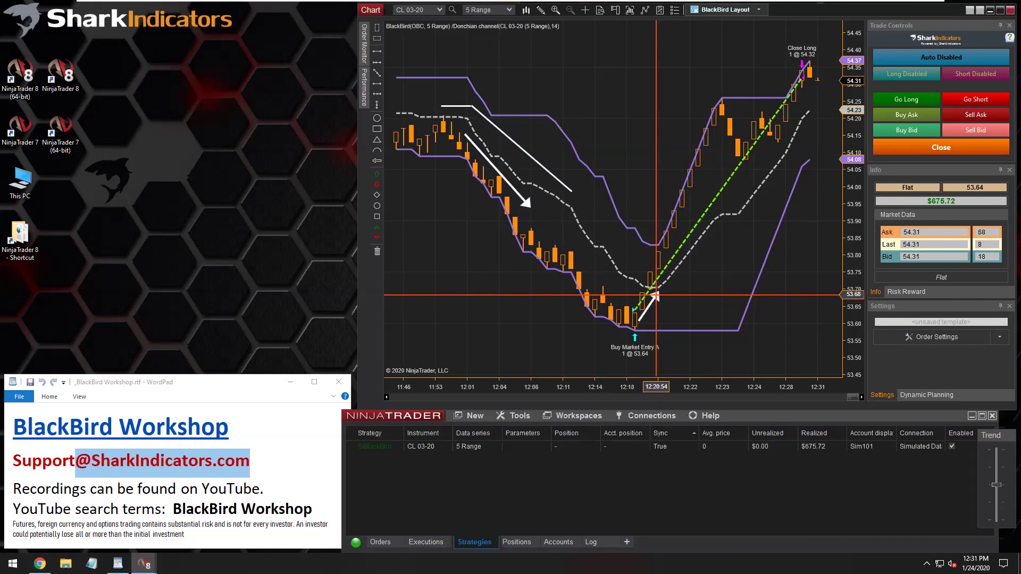
click(649, 296)
key(Delete)
click(528, 149)
key(Delete)
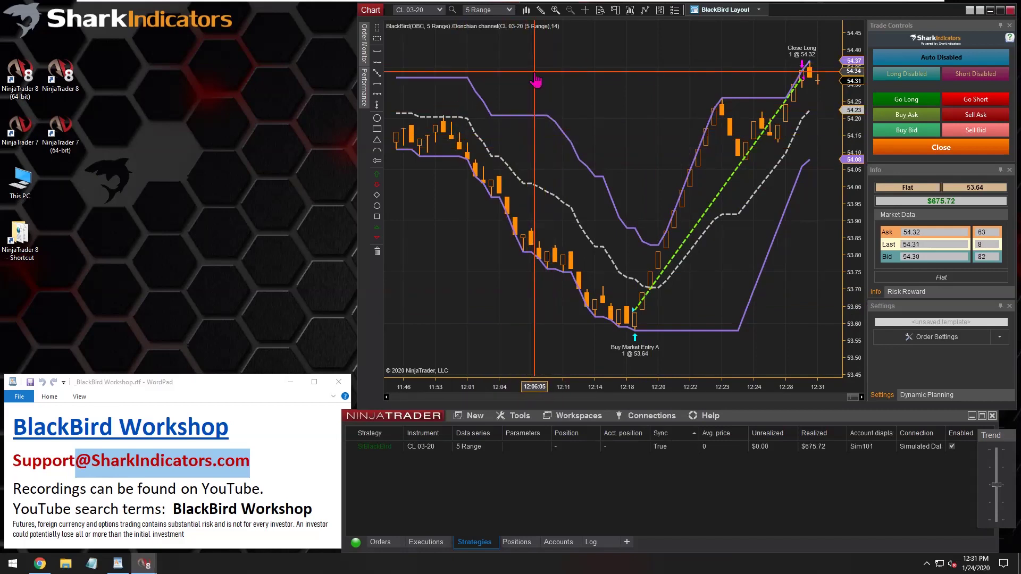
- Switch the chart to 10 Range bars and mark the rise from the latest low with an arrow and a short horizontal line
text(10R)
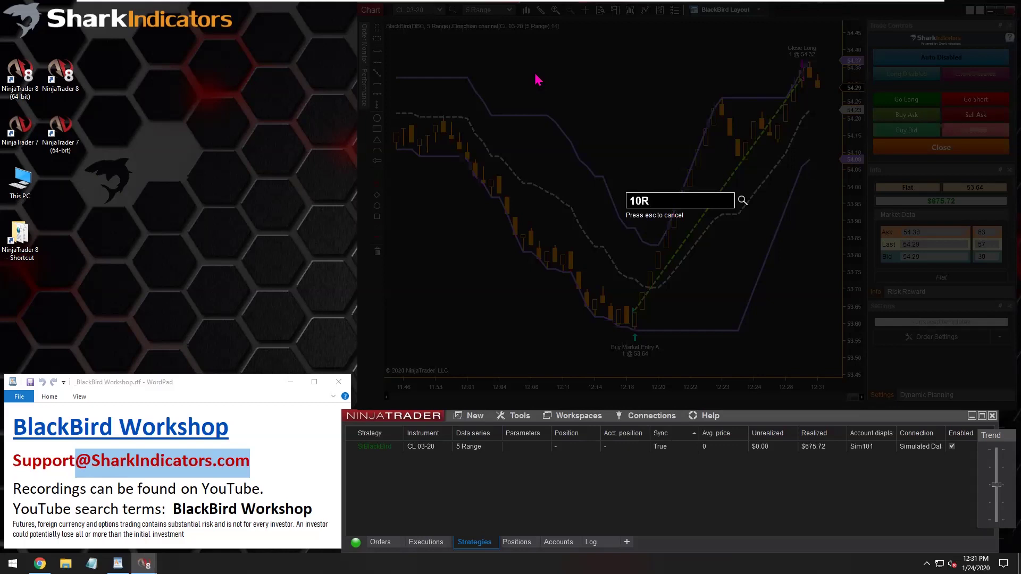
key(Return)
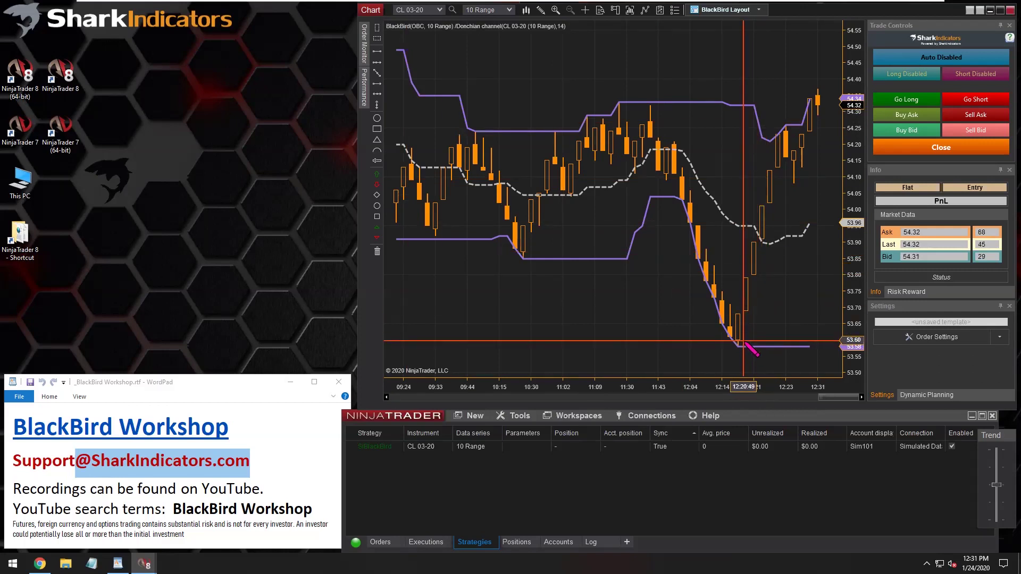
drag(744, 341, 759, 298)
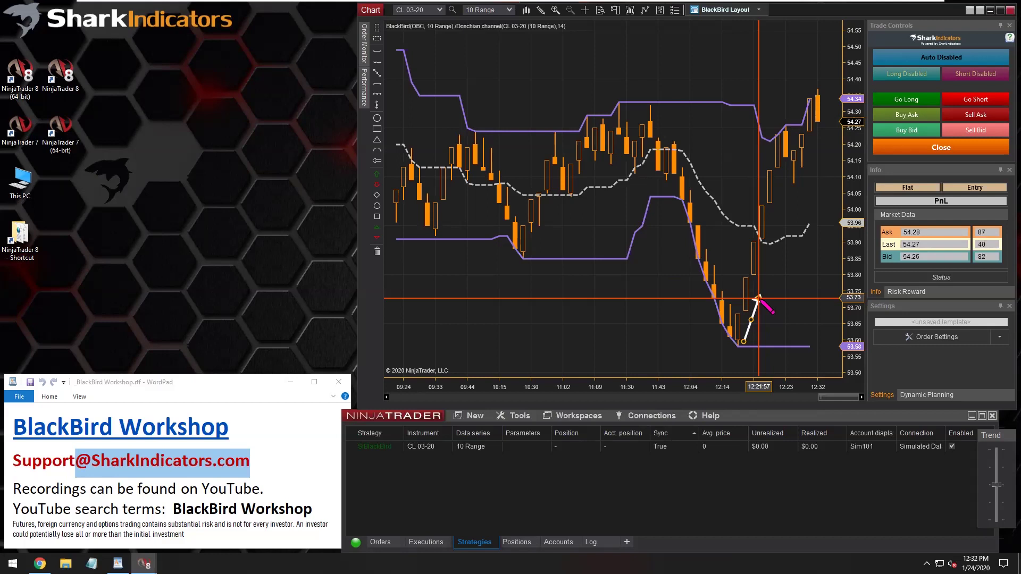
click(751, 283)
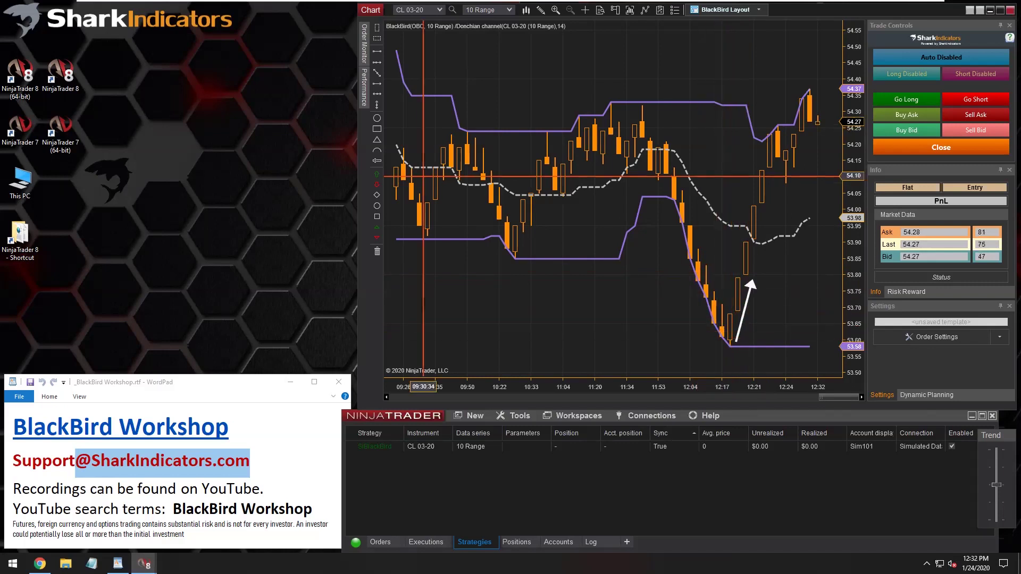
click(378, 67)
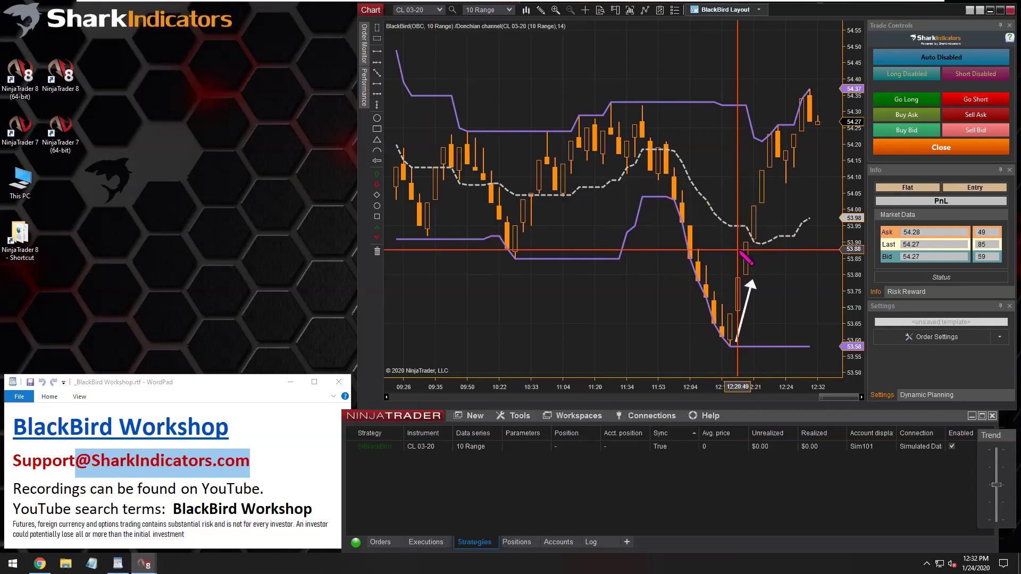
drag(733, 250, 751, 249)
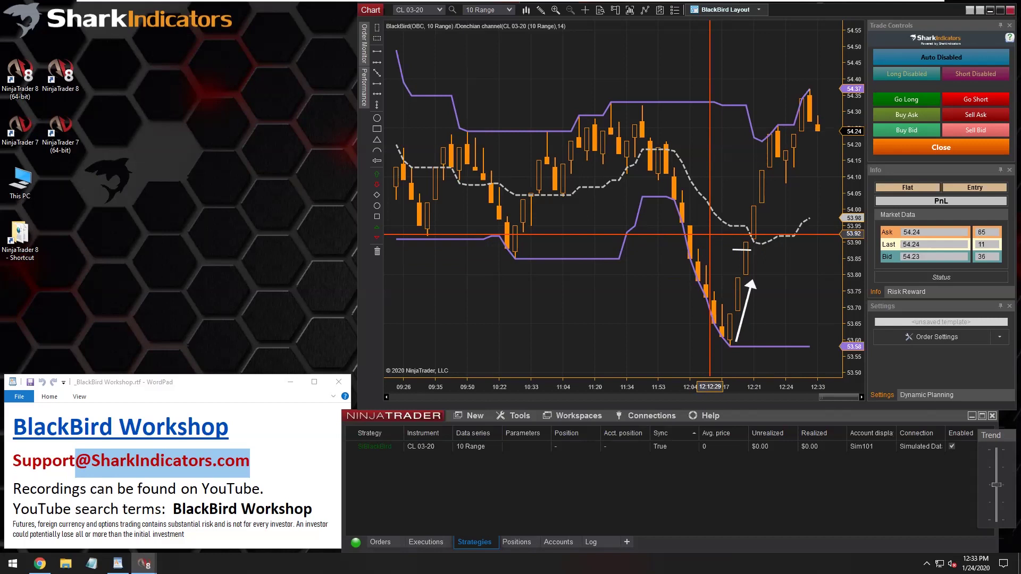
- Replace the Donchian channel stop loss in the BlackBird order settings with a 10 Ticks (Fixed) stop loss
click(936, 341)
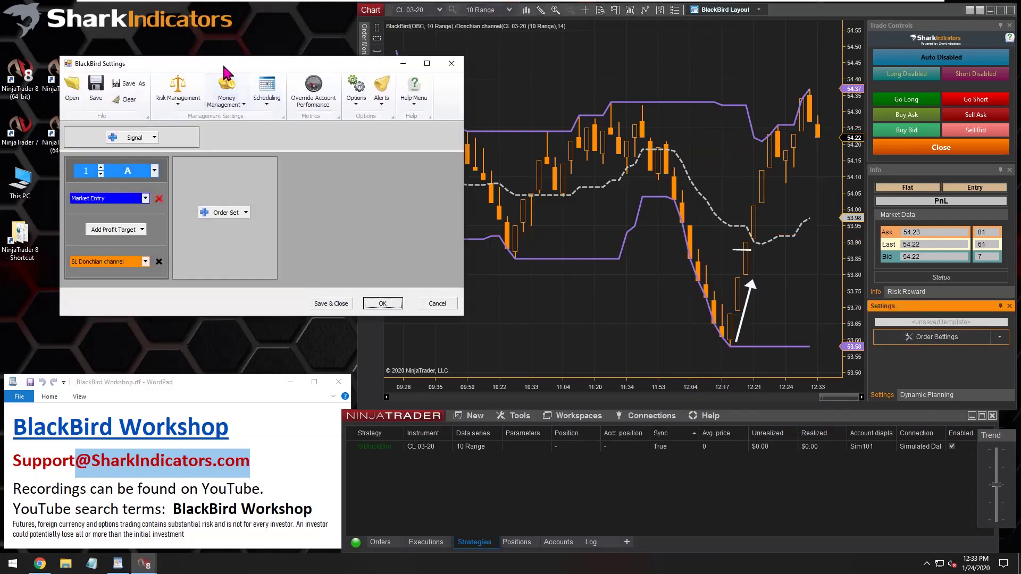
drag(222, 62, 170, 19)
click(106, 214)
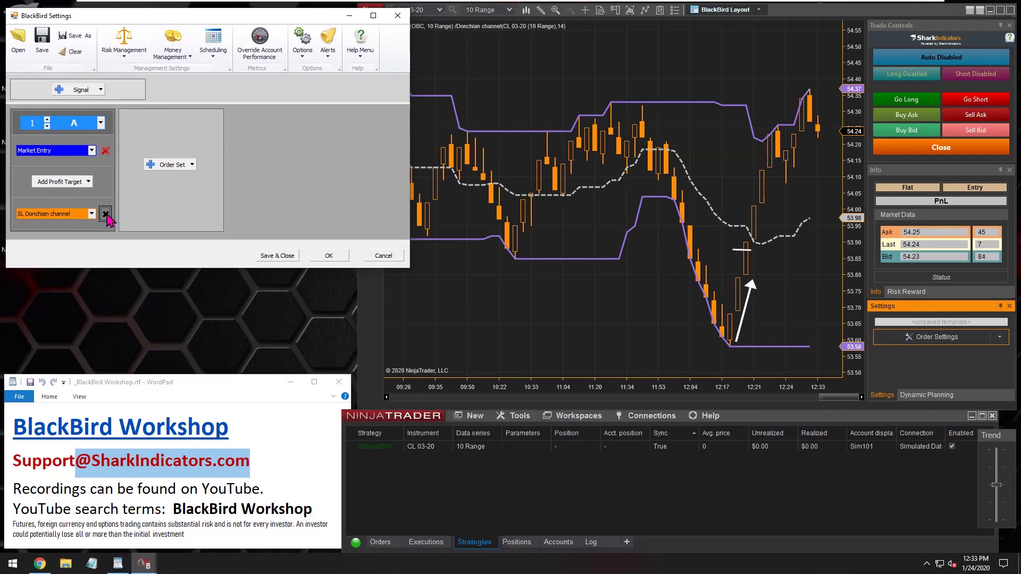
click(87, 214)
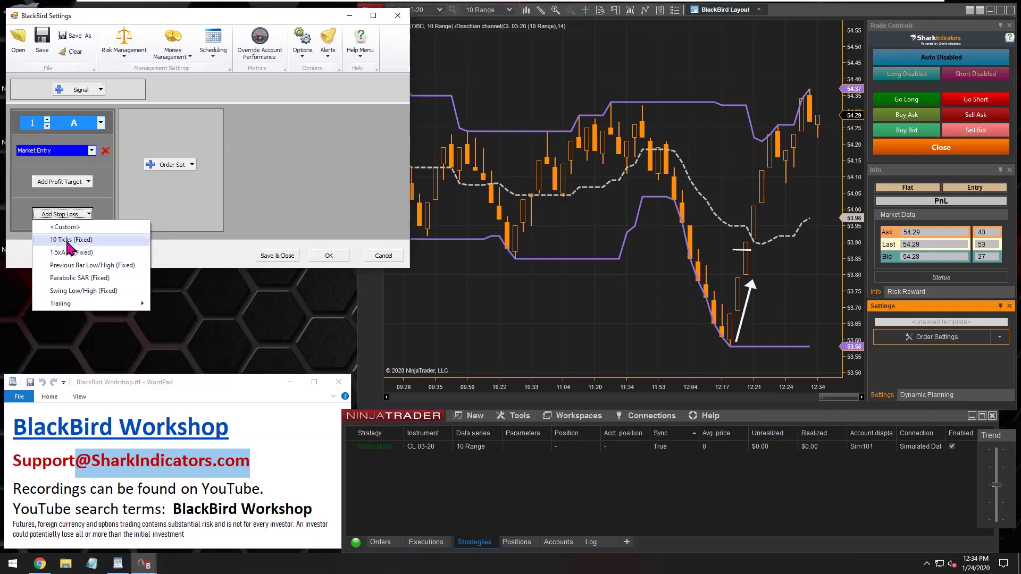
click(69, 241)
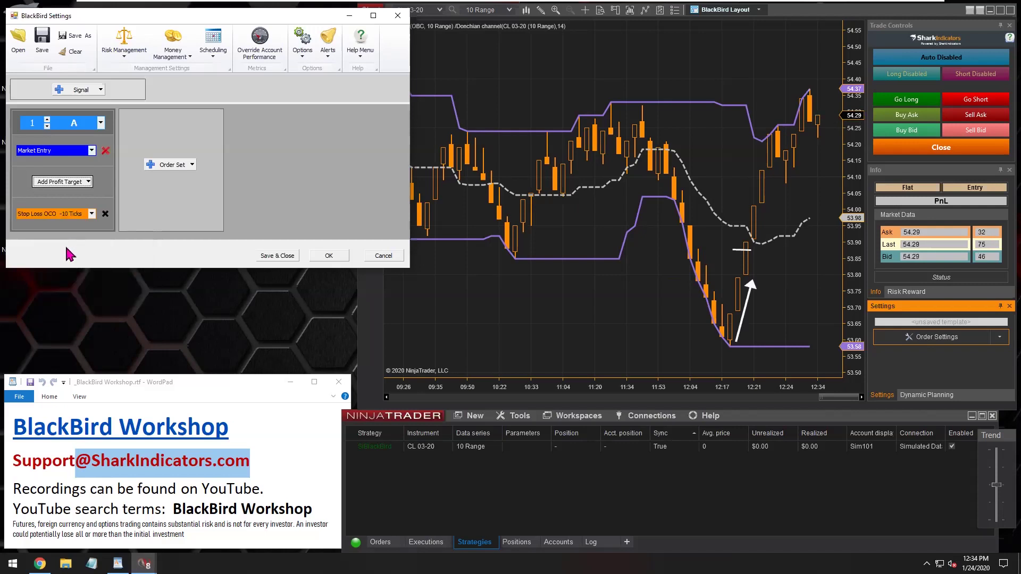
- Set the stop loss's trailing mode to Custom and add a trailing rule, enlarging the settings area
click(57, 213)
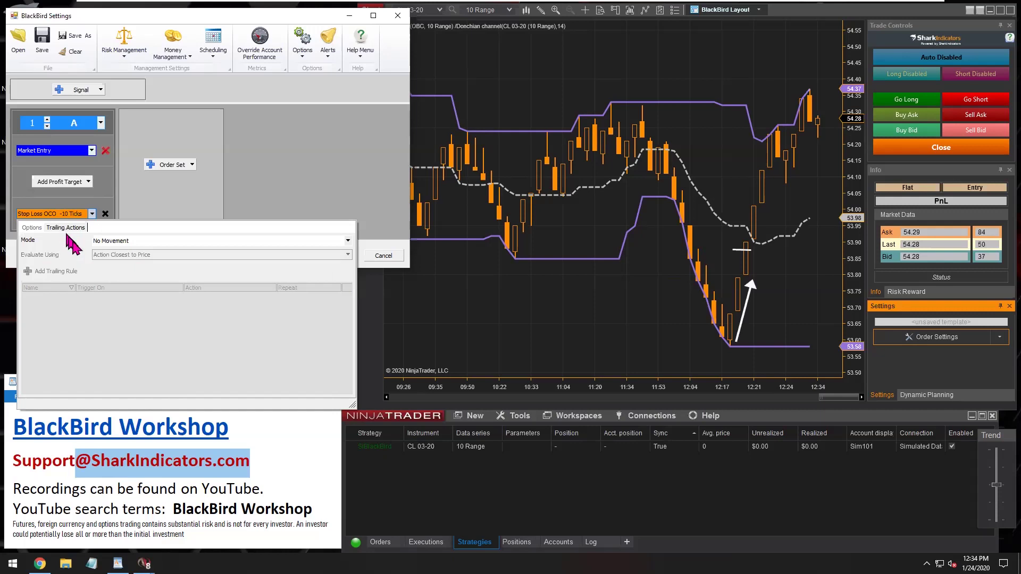
click(117, 242)
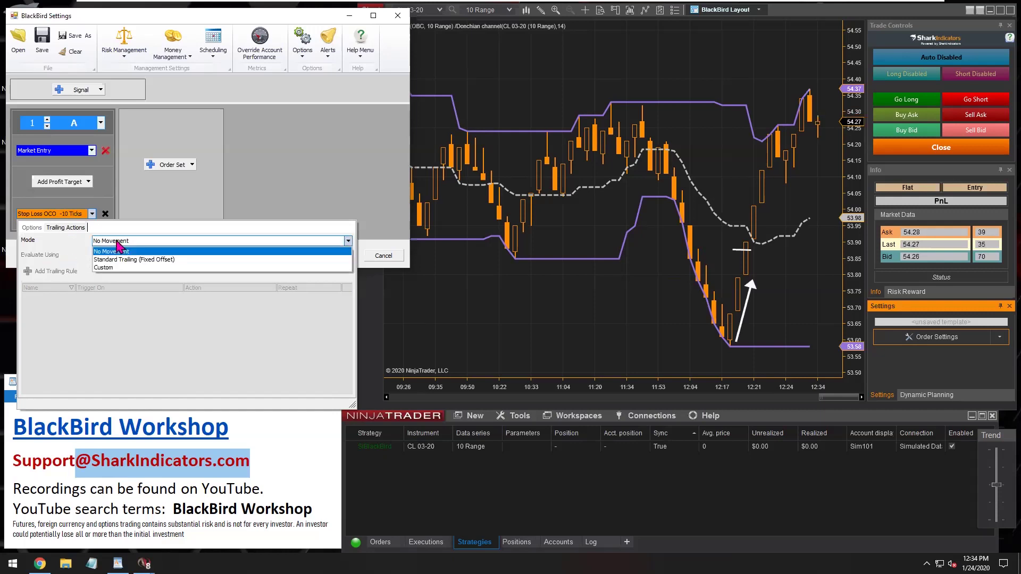
click(116, 268)
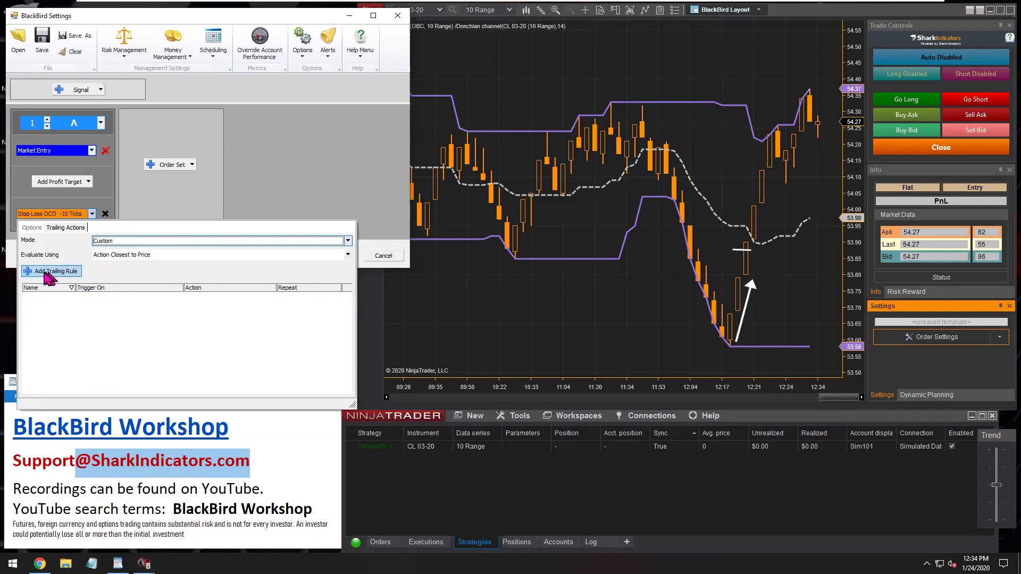
click(60, 276)
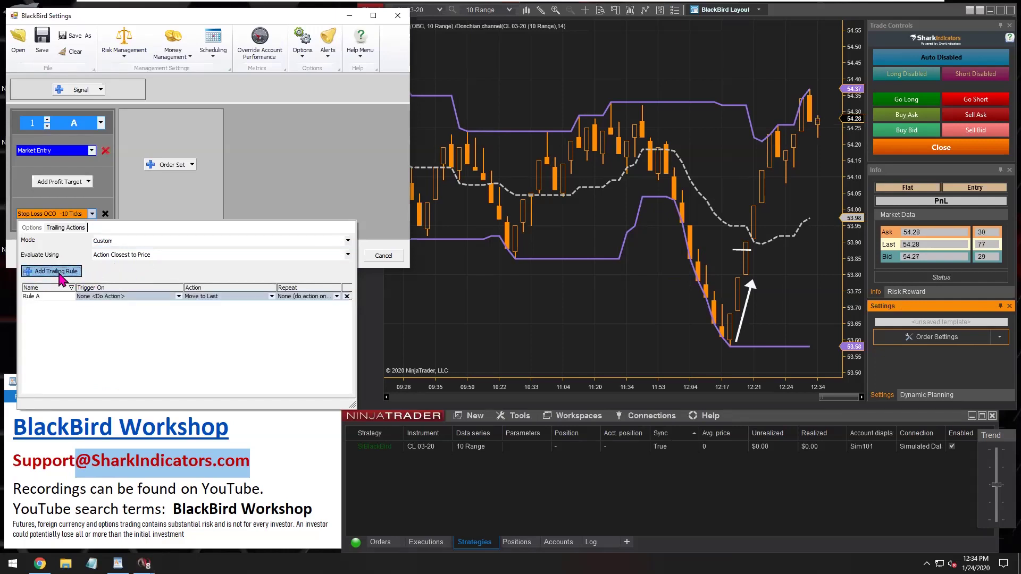
drag(352, 405, 457, 355)
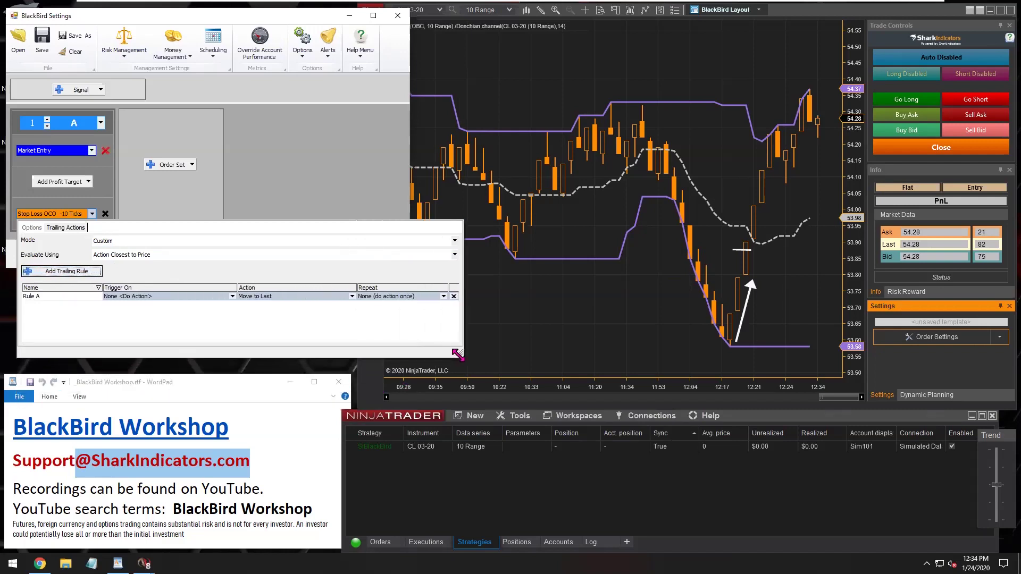
- Rename the new trailing rule as "Trail Donch. Mean 8tk"
double_click(50, 296)
key(BackSpace)
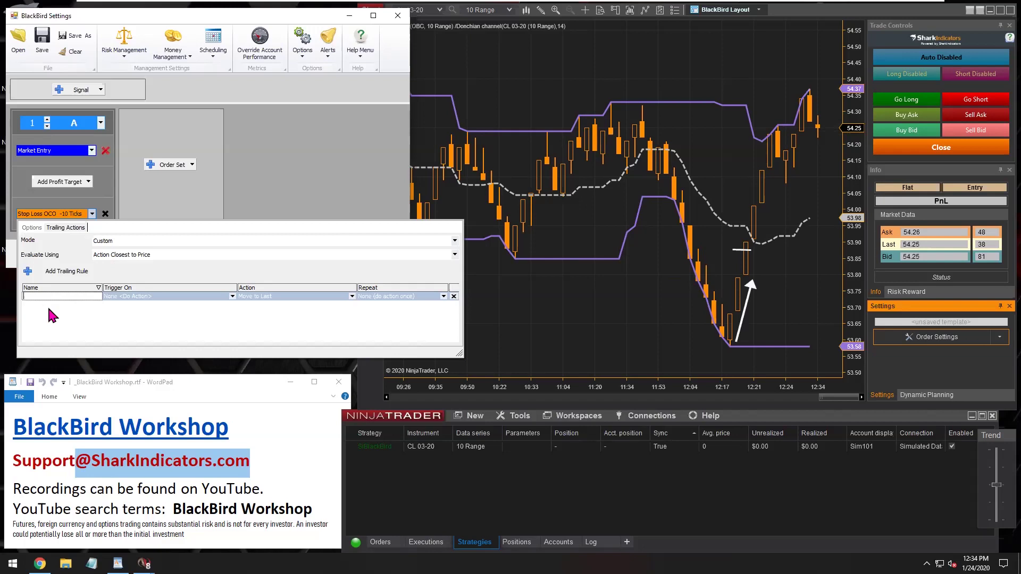
text(Trail Donch. Mean -8tk)
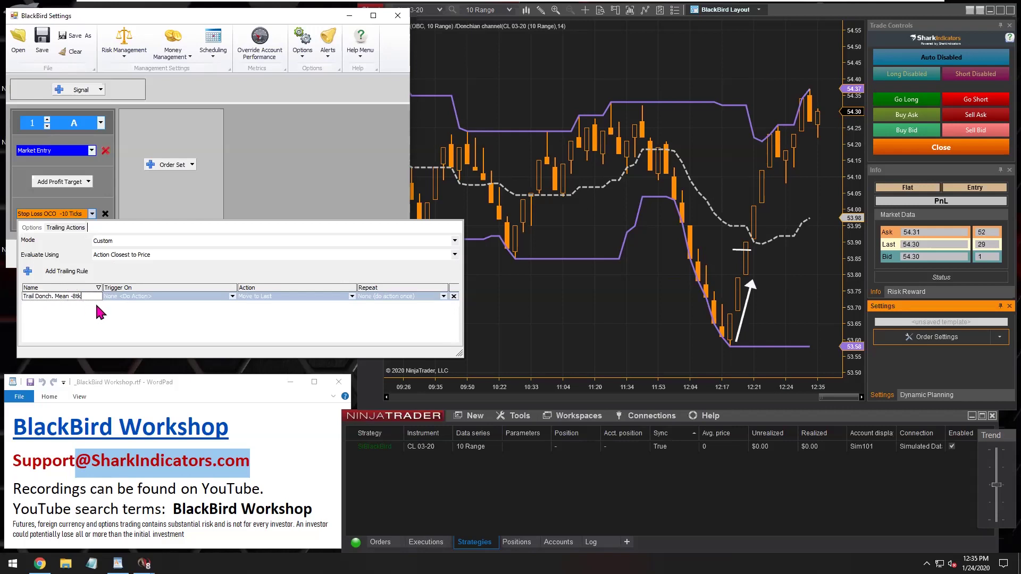
click(71, 296)
key(Delete)
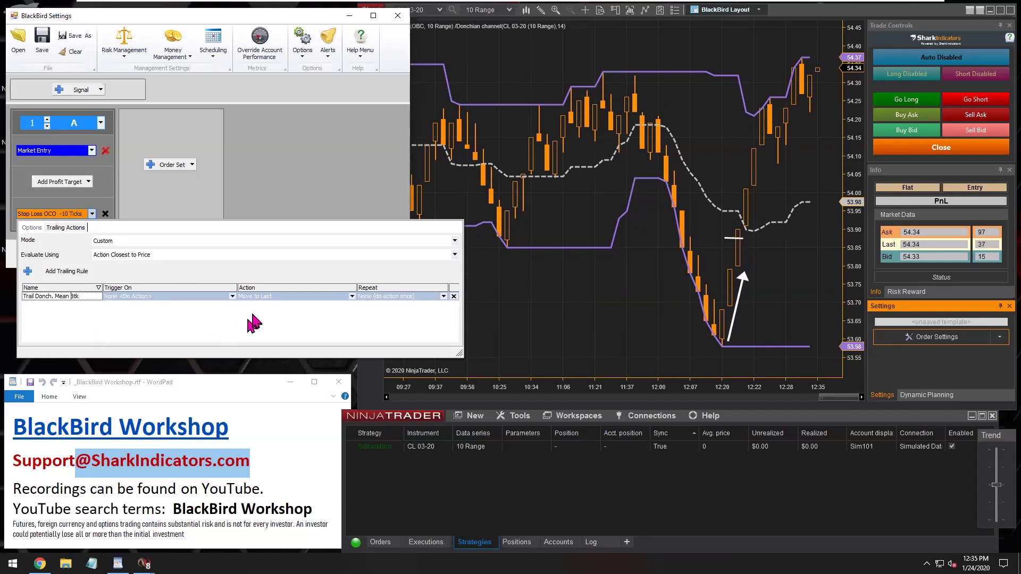
- Open the Move To price of the trailing rule's action and set its mode to Indicator Value
click(274, 299)
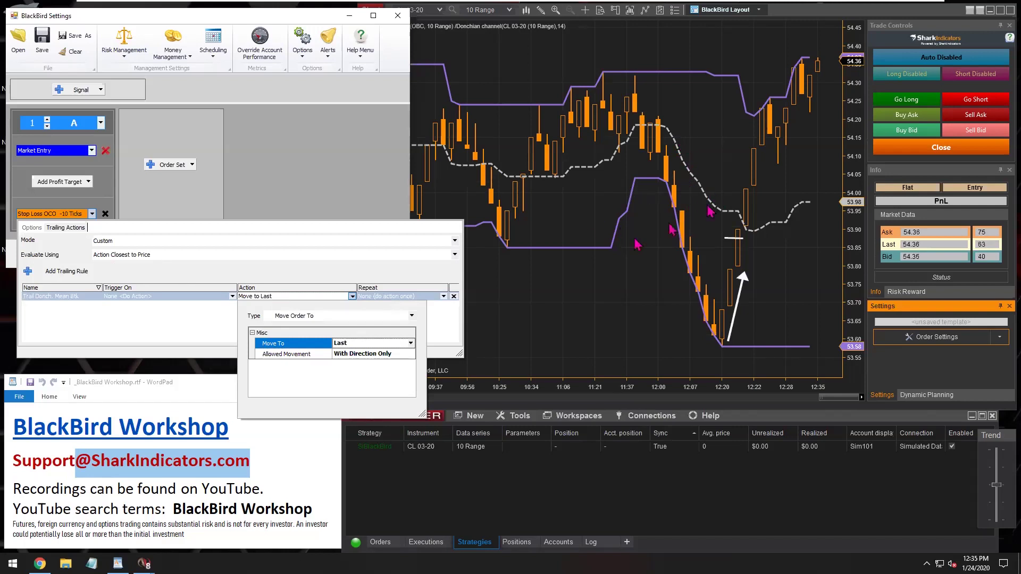
click(354, 344)
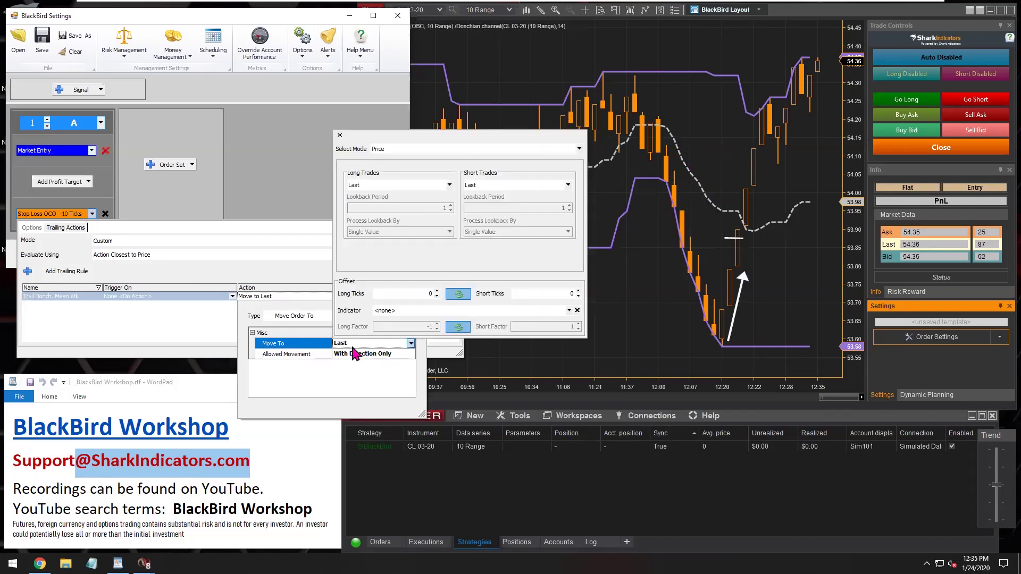
click(393, 150)
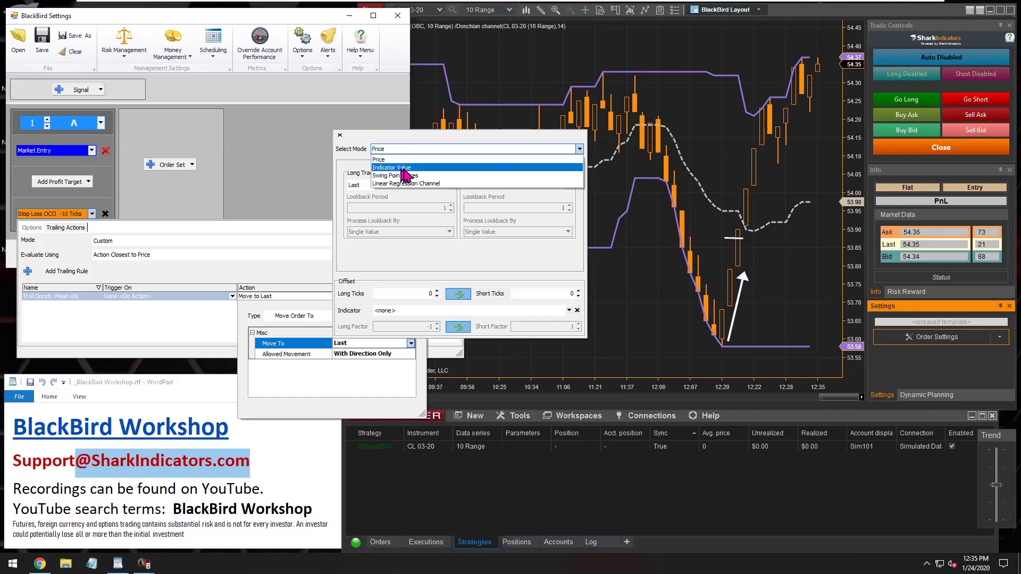
click(399, 168)
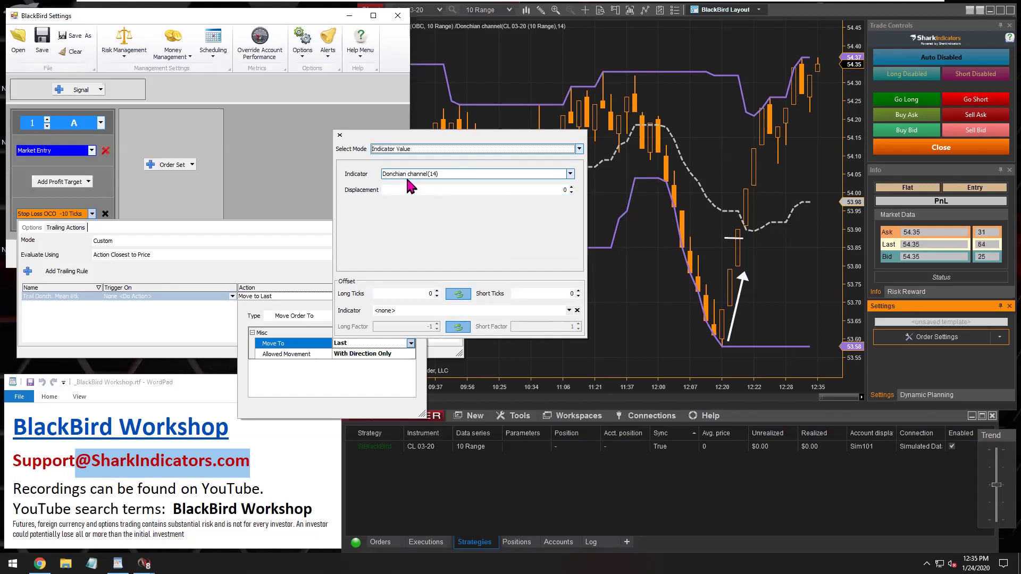
- Set the Move To Donchian channel's period to 20 and select its Mean plot for both long and short
click(420, 175)
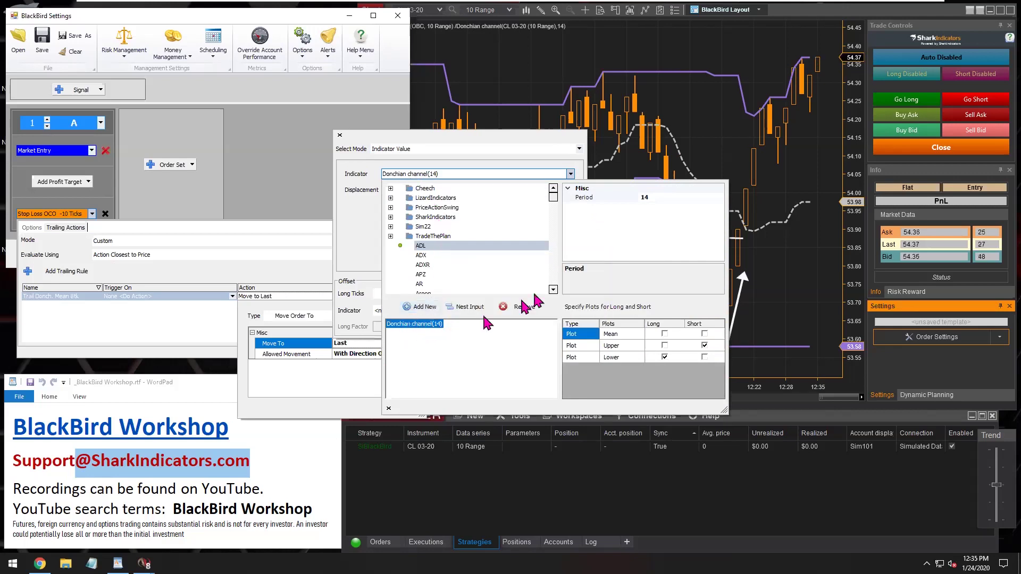
click(652, 198)
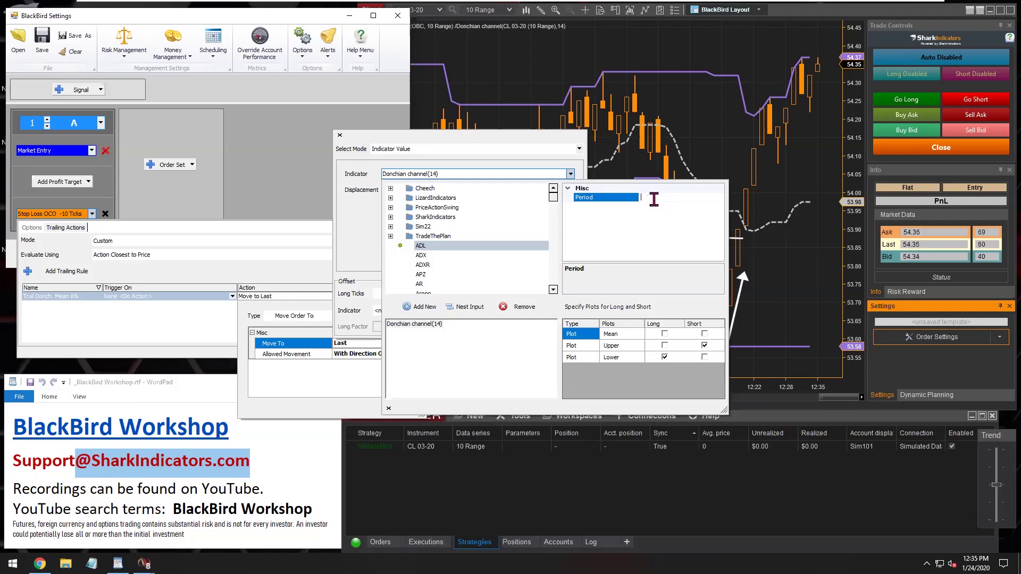
text(20)
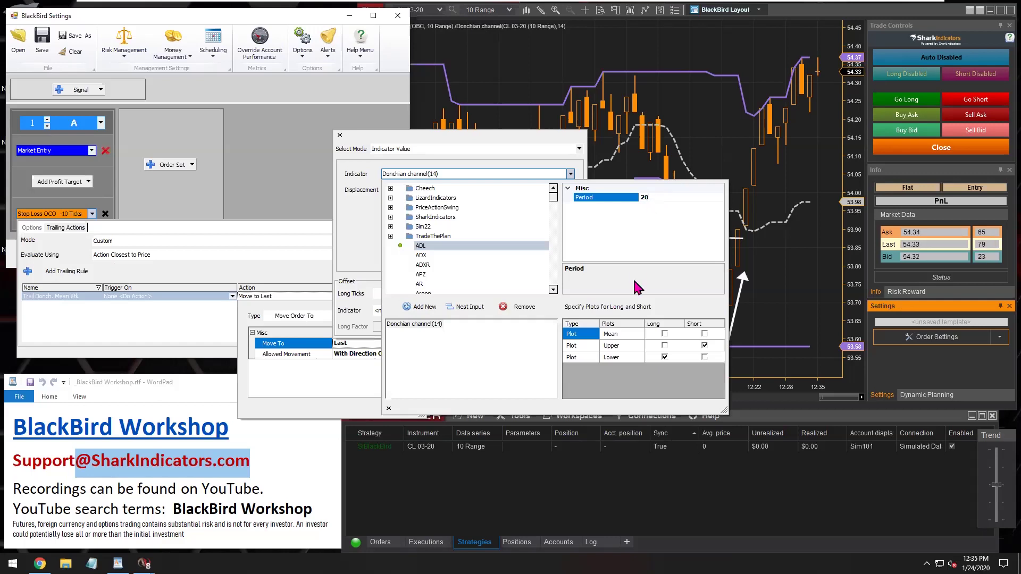
click(664, 334)
click(705, 334)
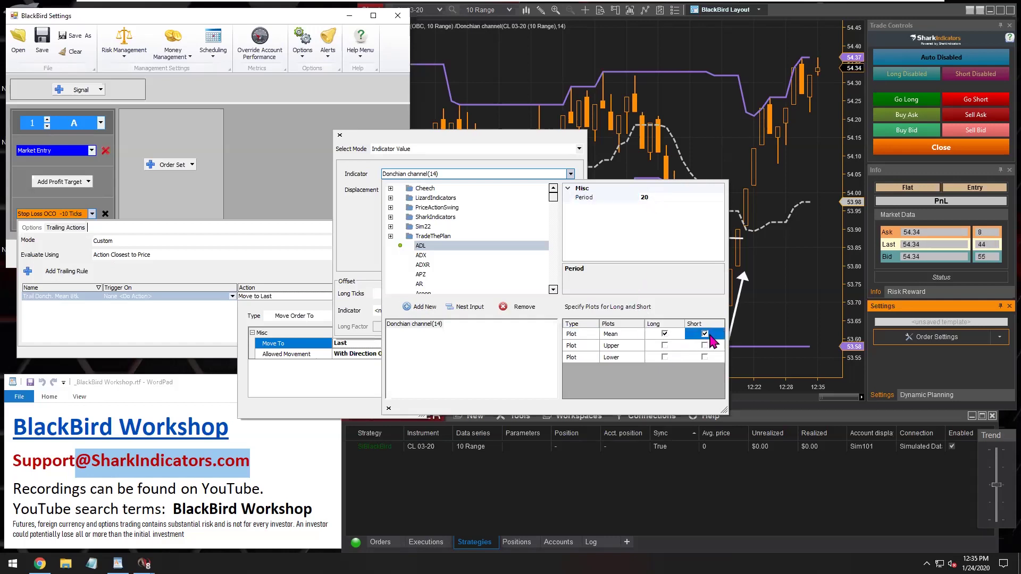
click(652, 334)
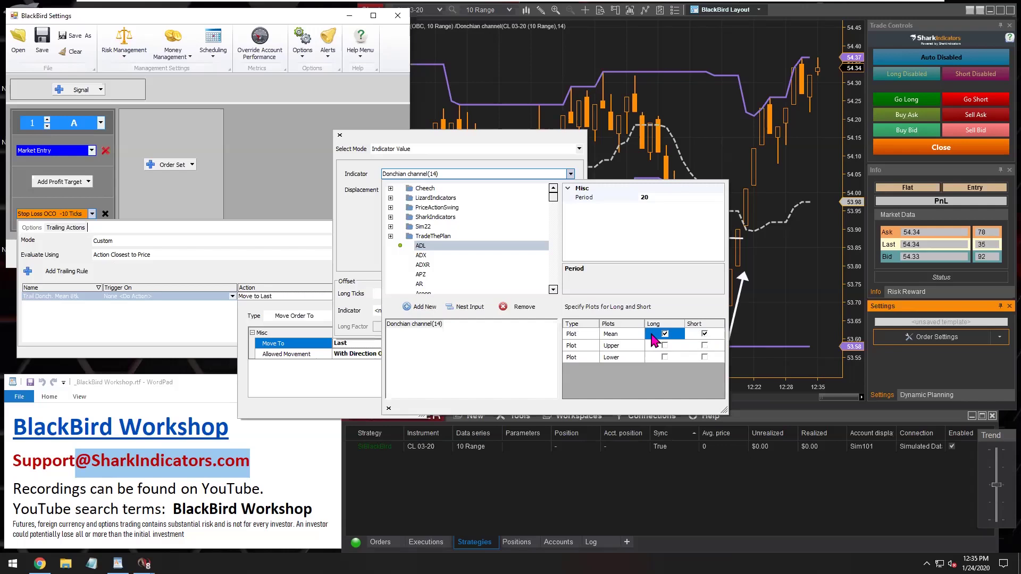
click(692, 333)
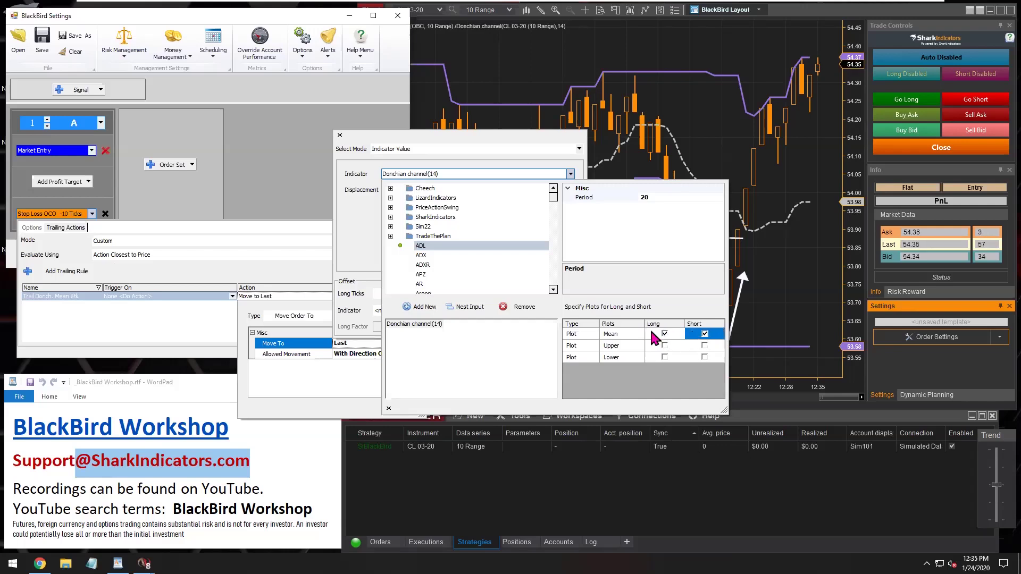
click(355, 257)
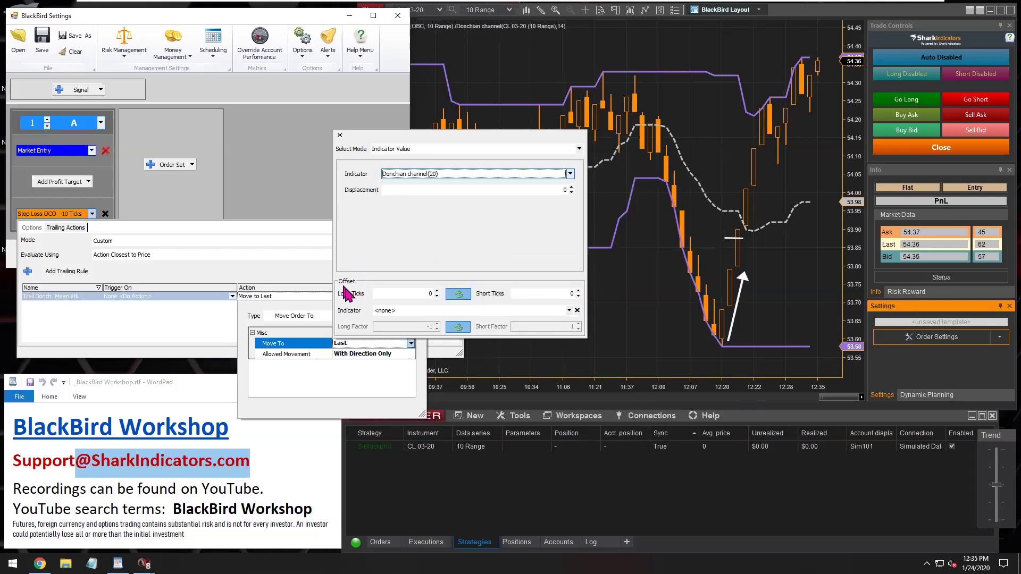
- Offset the Move To price by -8 long ticks and 8 short ticks, and close the rule's action settings
click(437, 296)
click(437, 296)
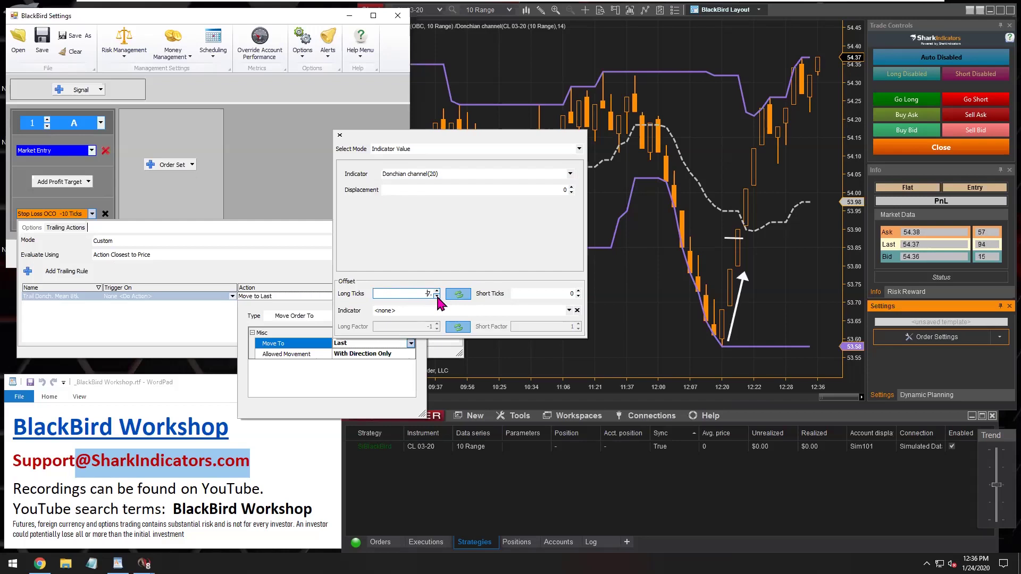
click(437, 296)
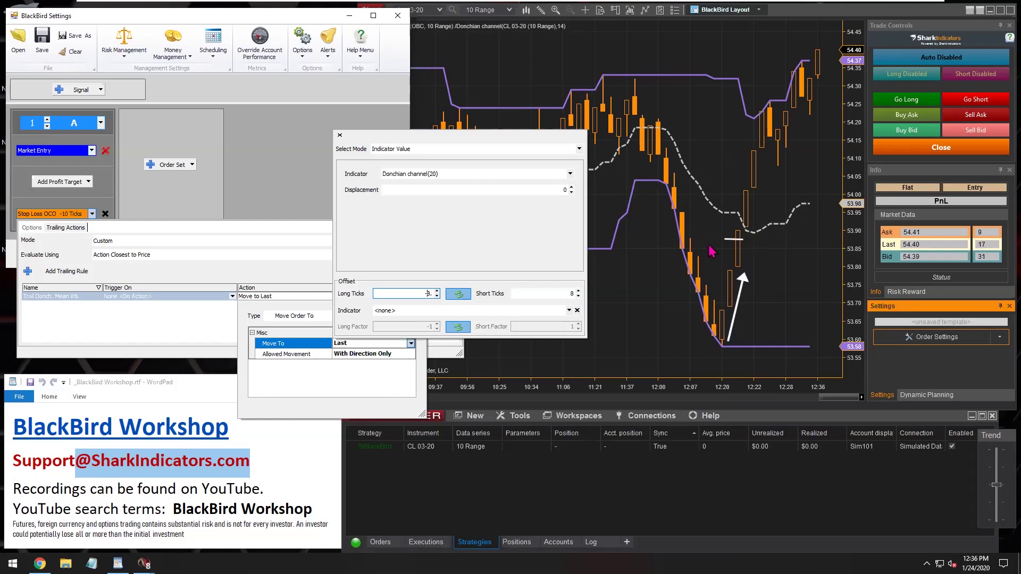
click(566, 293)
double_click(564, 294)
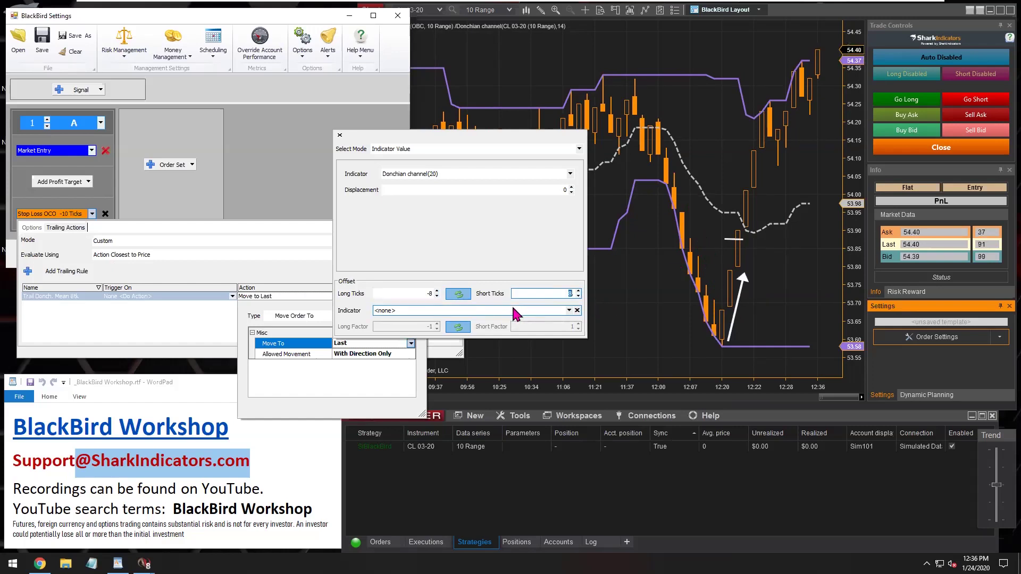
click(289, 387)
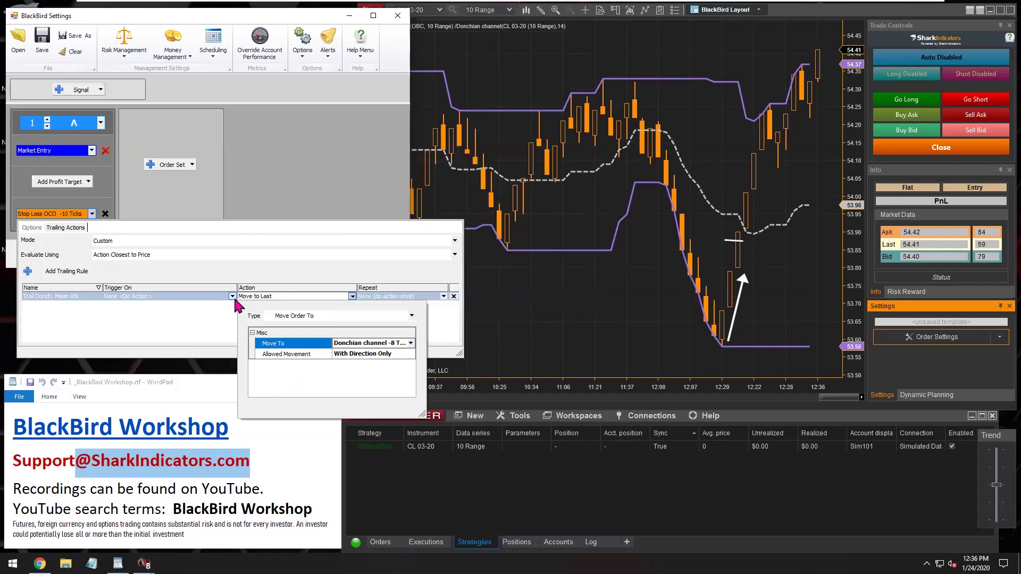
click(215, 331)
- Set the trailing rule's repeat mode to Repeat Indefinitely
click(389, 296)
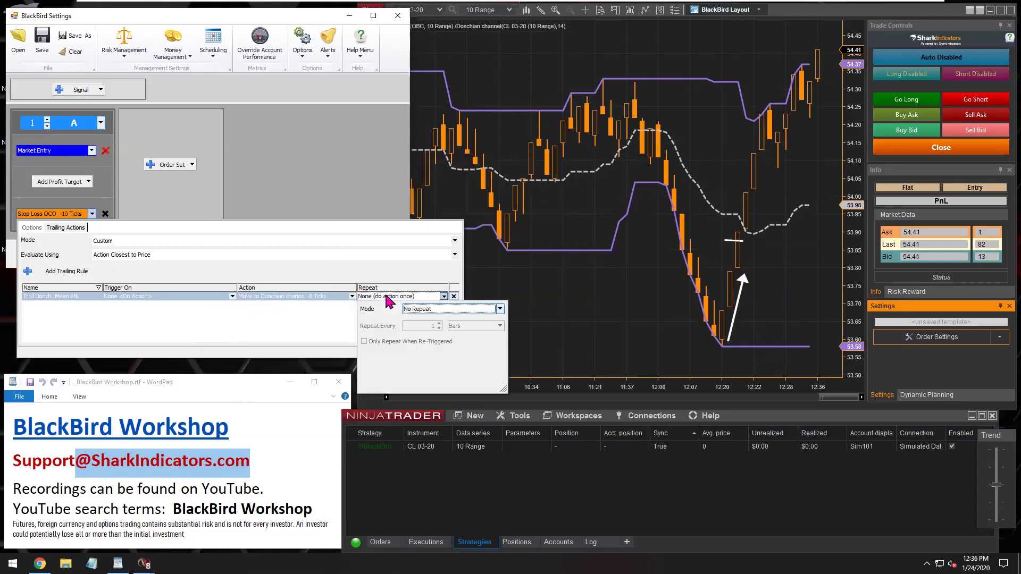
click(432, 309)
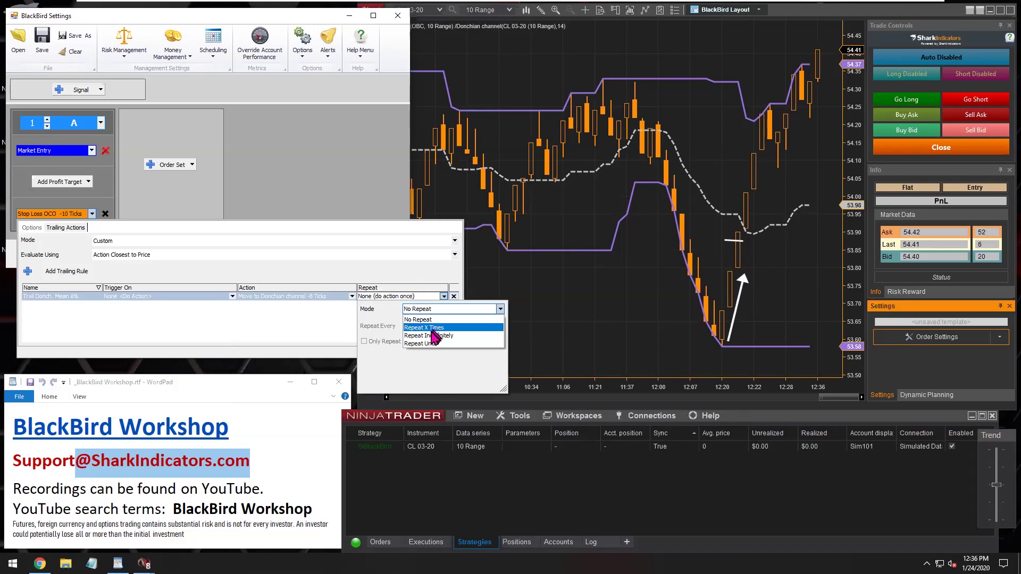
click(430, 335)
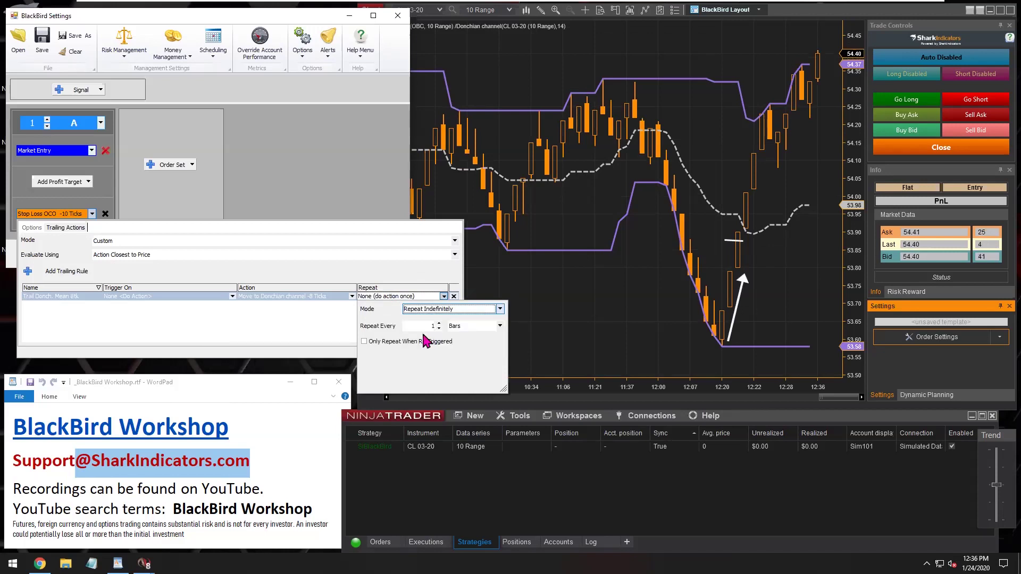
click(328, 333)
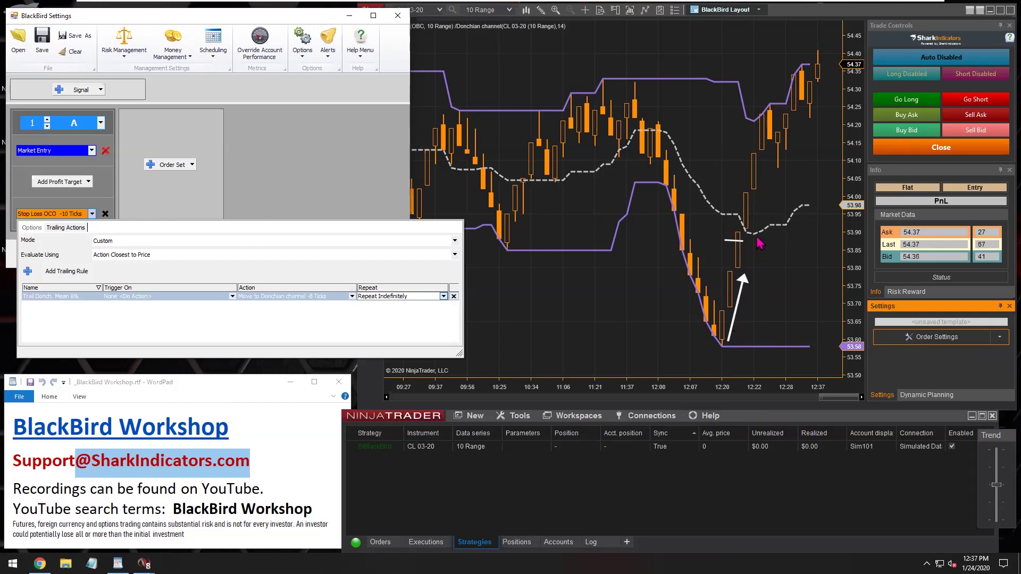
- Set the trailing rule's trigger type to Price vs Indicator
click(135, 298)
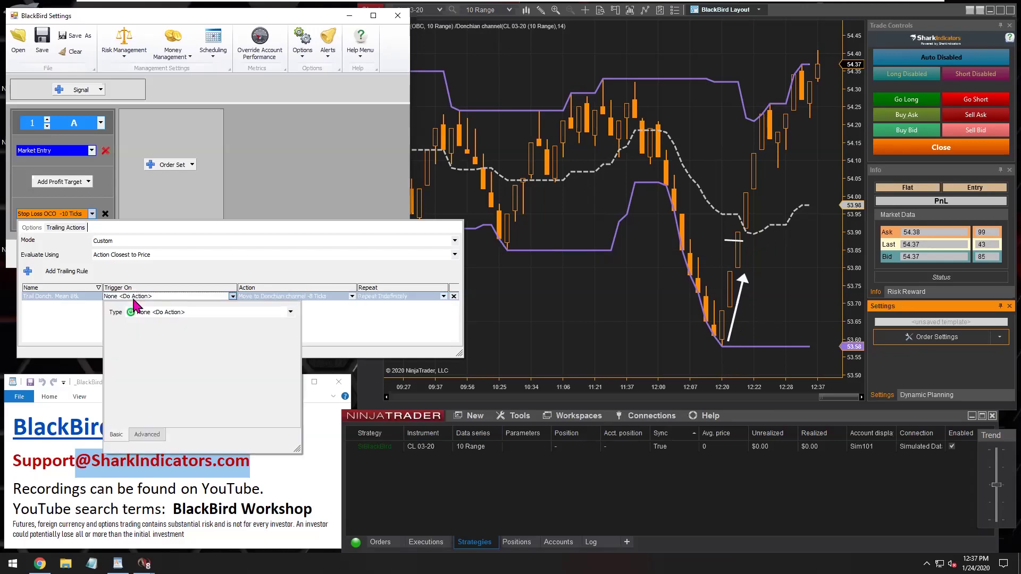
click(192, 314)
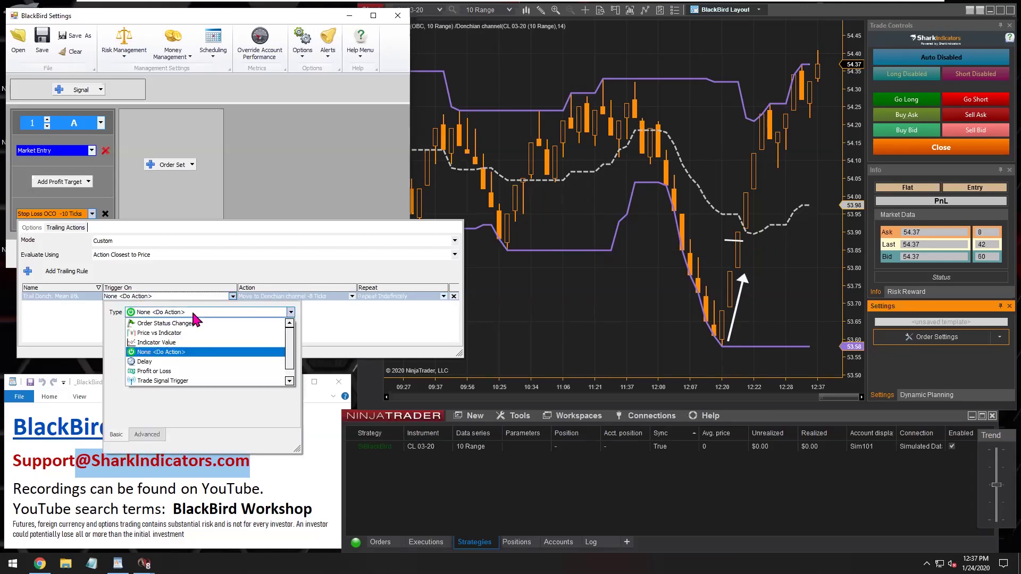
click(162, 334)
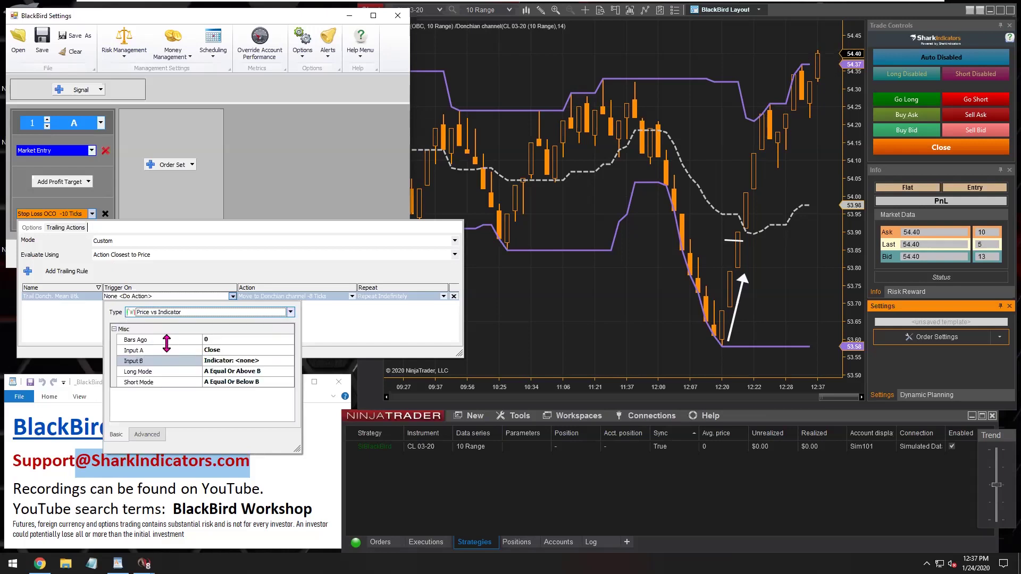
click(131, 351)
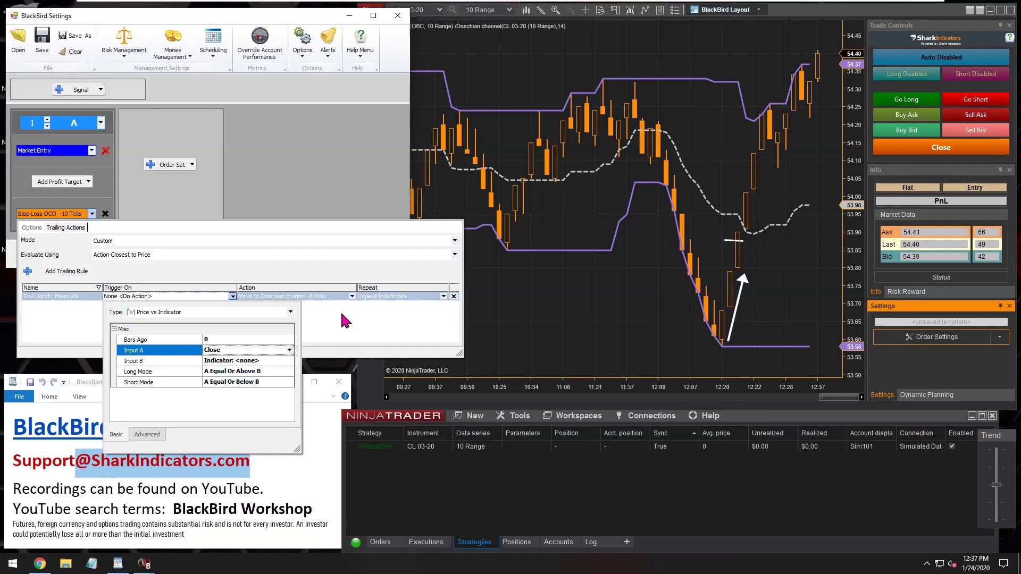
- Choose the Donchian channel as the indicator for Input B of the rule's trigger
click(229, 361)
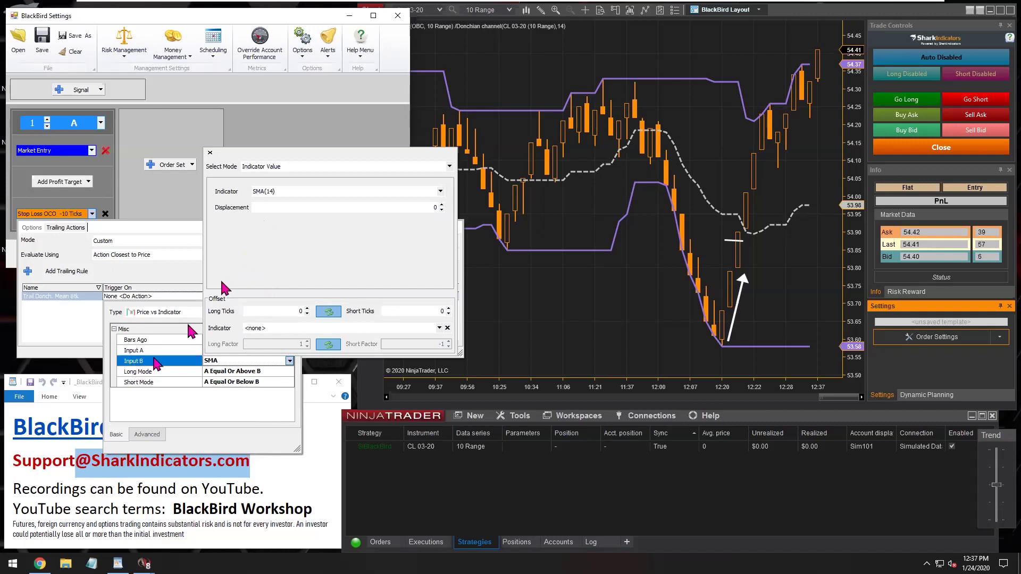
click(282, 192)
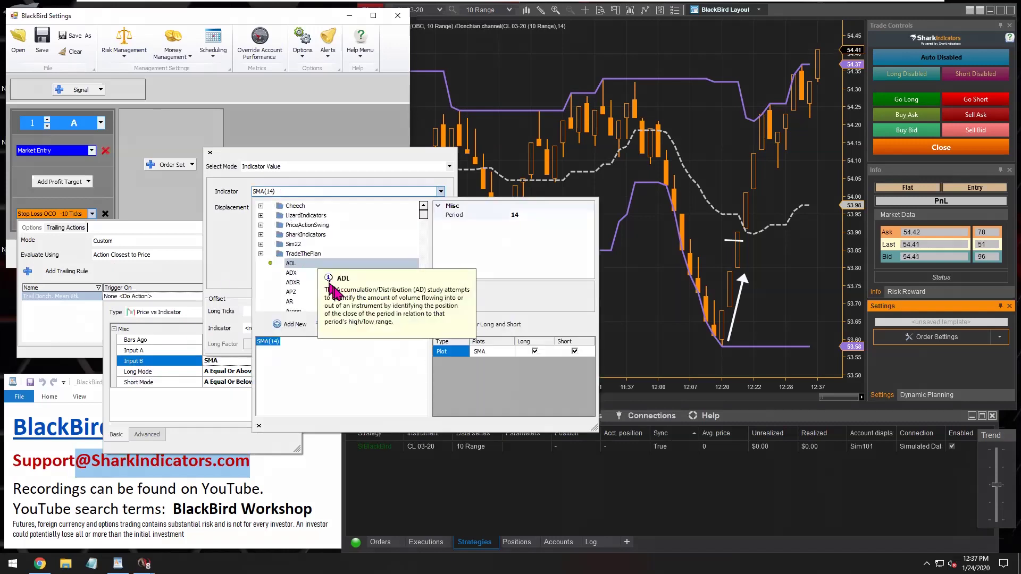
scroll(427, 298, down, 6)
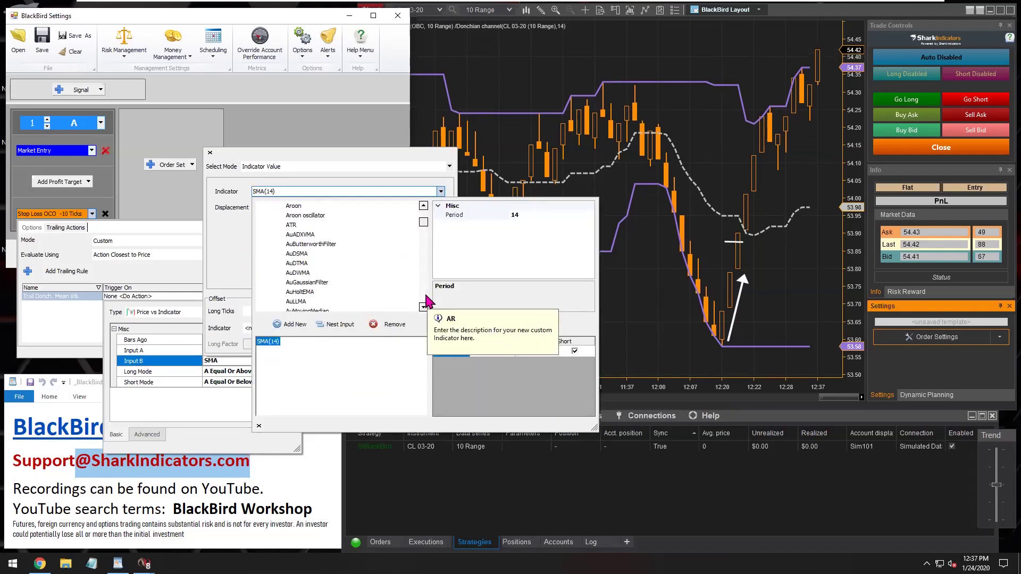
scroll(428, 302, down, 4)
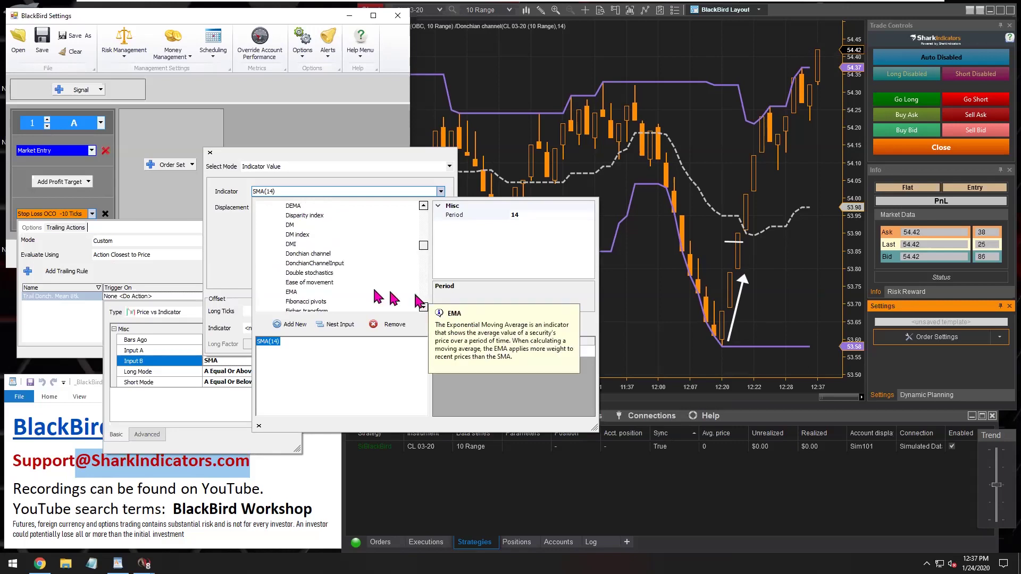
click(309, 254)
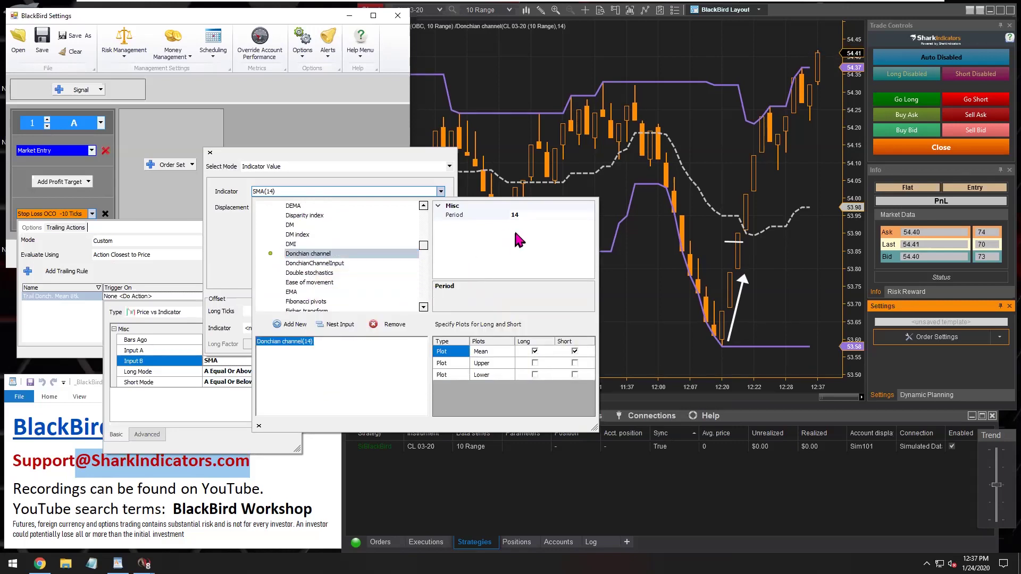
- Set the Input B Donchian channel's period to 20, keeping its Mean plot selected for long and short
click(528, 215)
key(BackSpace)
key(BackSpace)
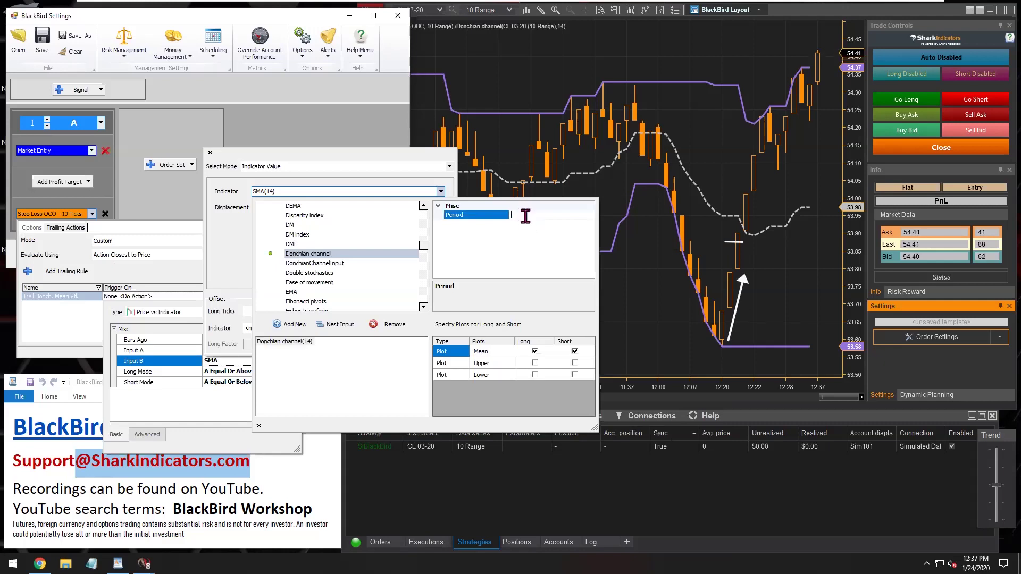
text(20)
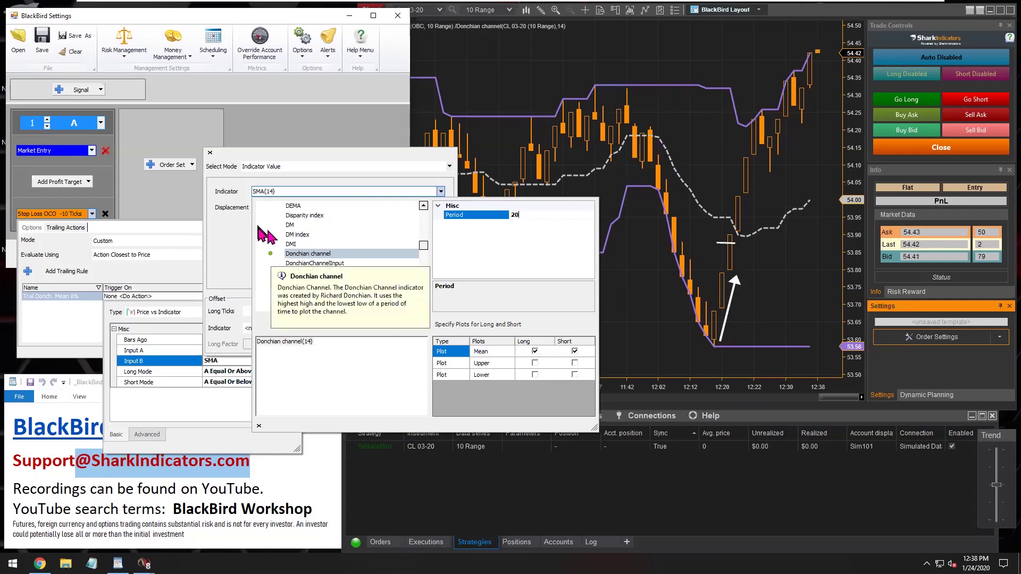
click(535, 352)
click(484, 352)
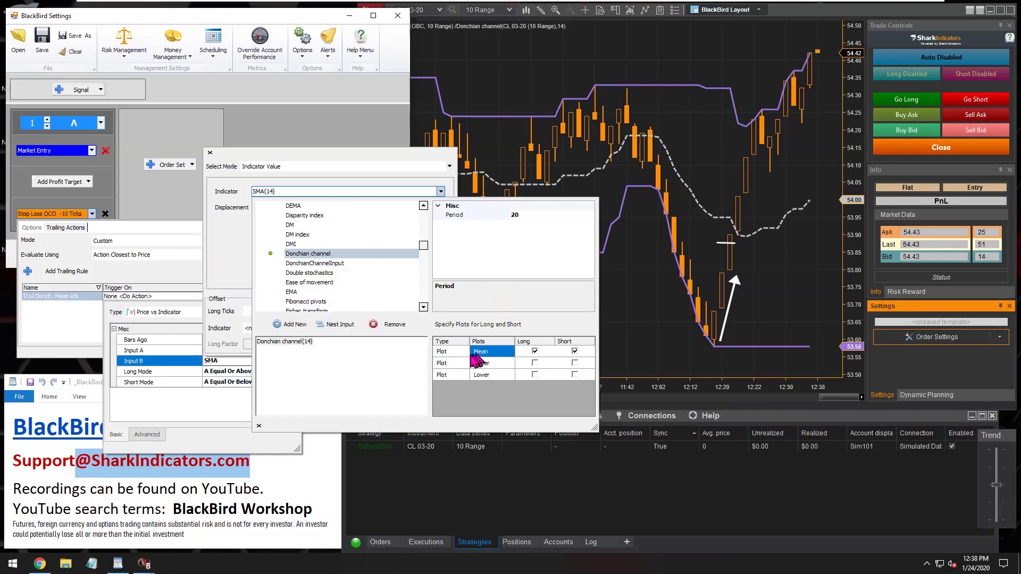
click(534, 354)
click(565, 354)
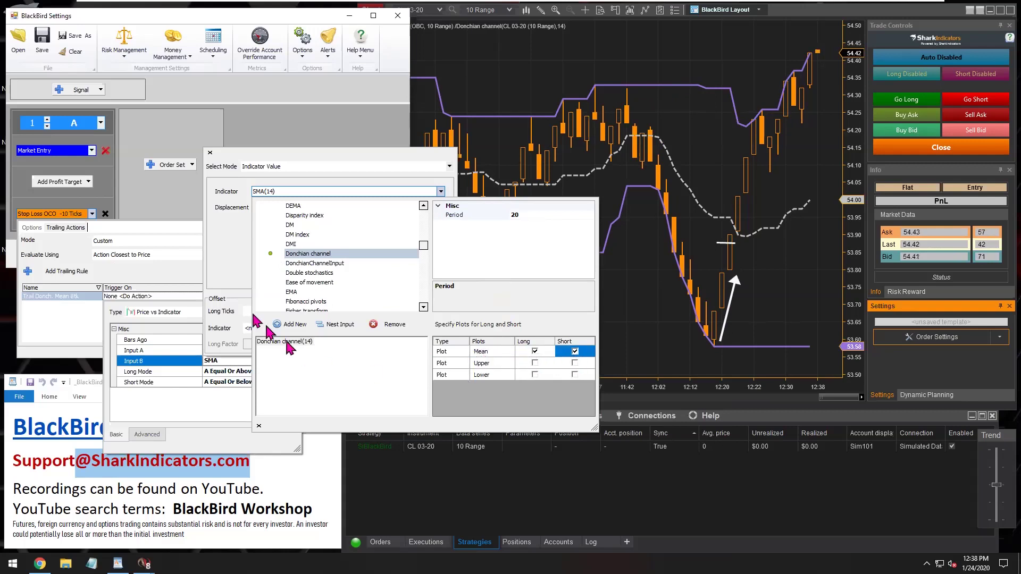
- Apply the Donchian channel as Input B without a tick offset, check the long mode, and close the trailing rule's trigger settings
click(229, 269)
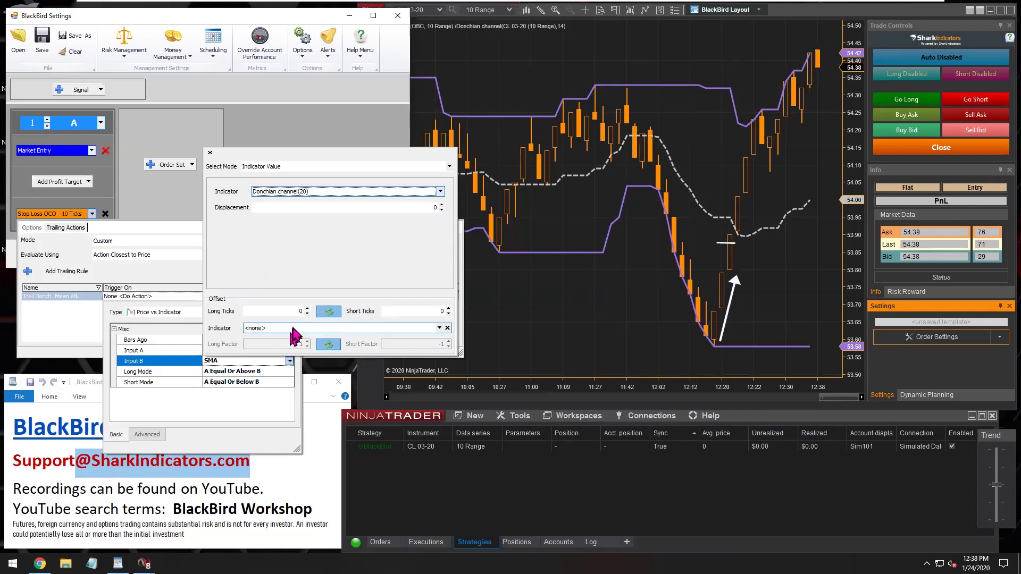
click(294, 311)
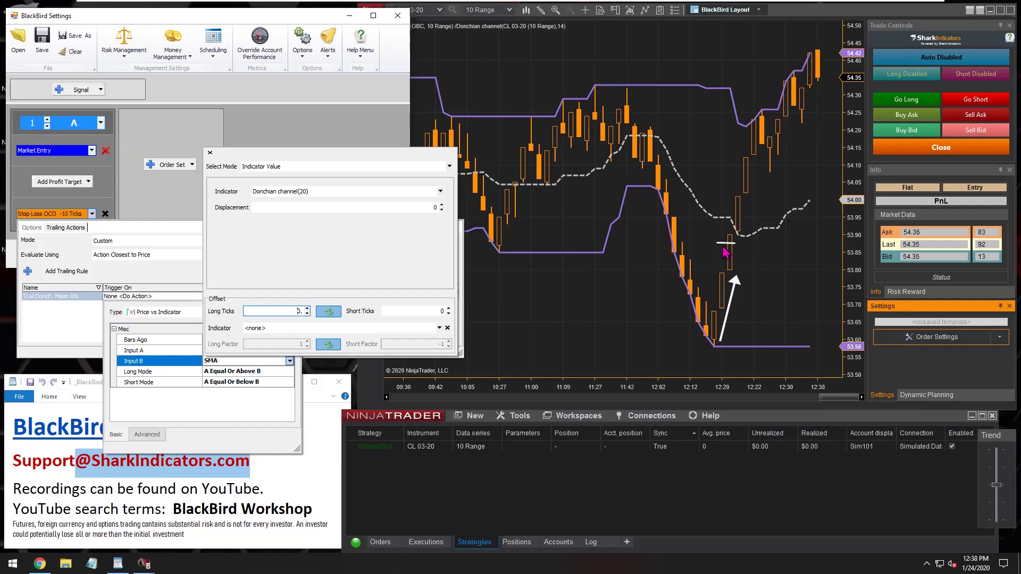
click(193, 413)
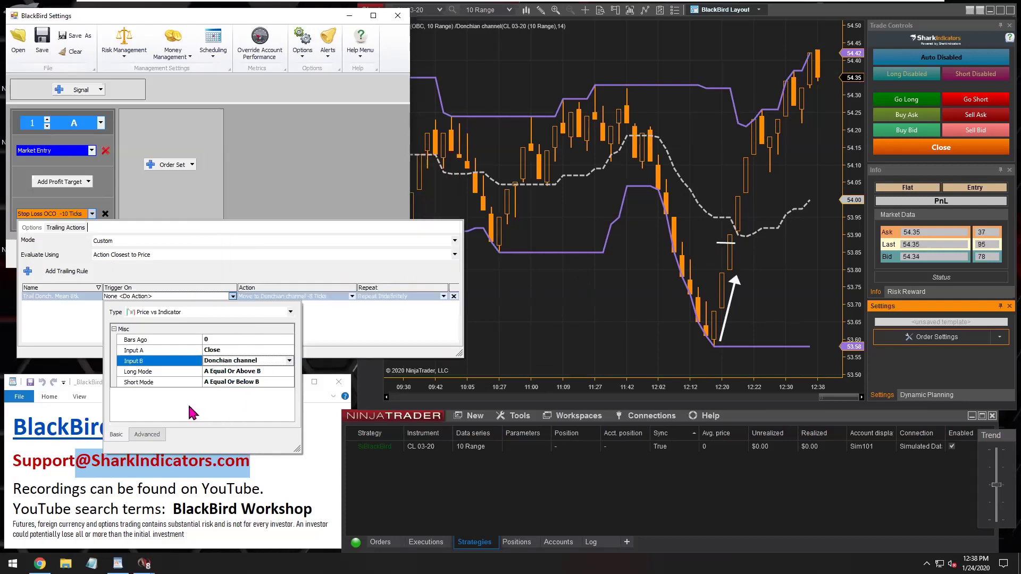
click(142, 372)
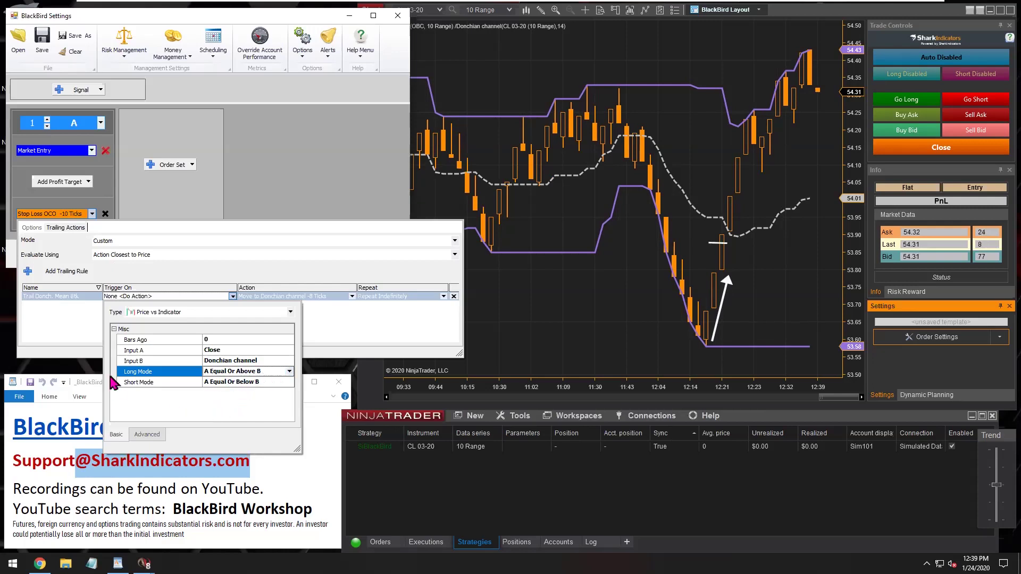
click(52, 325)
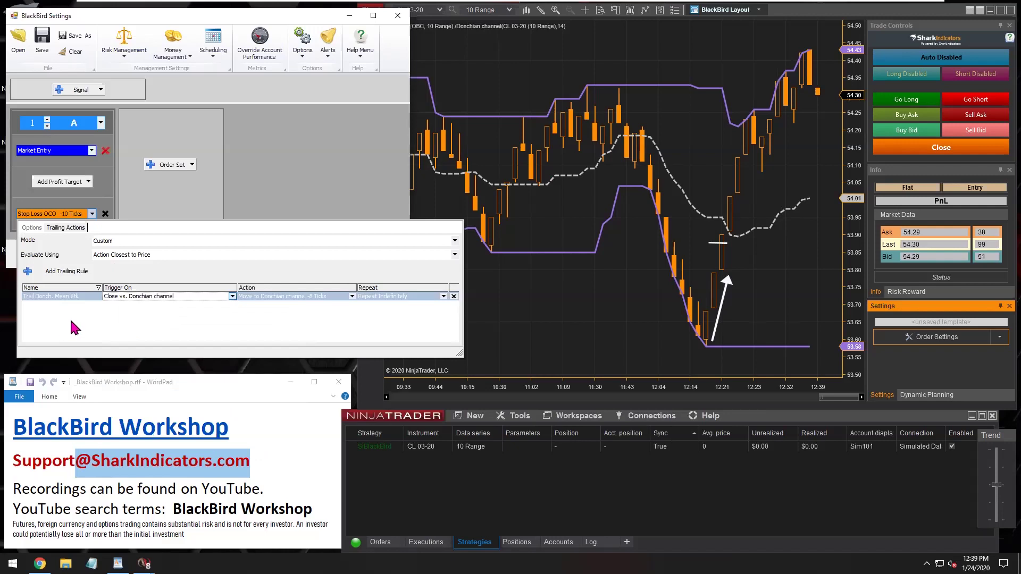
click(177, 299)
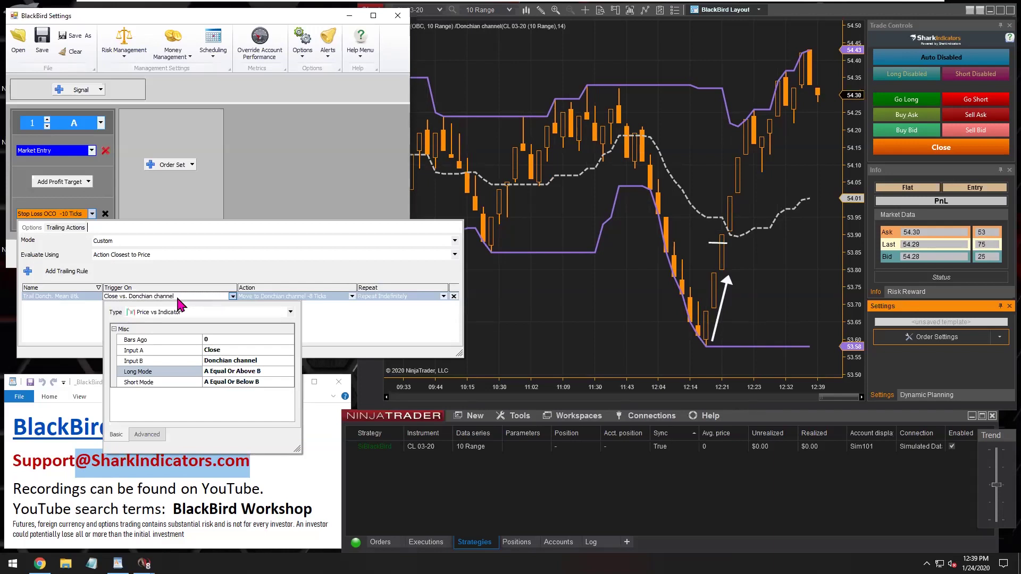
click(67, 337)
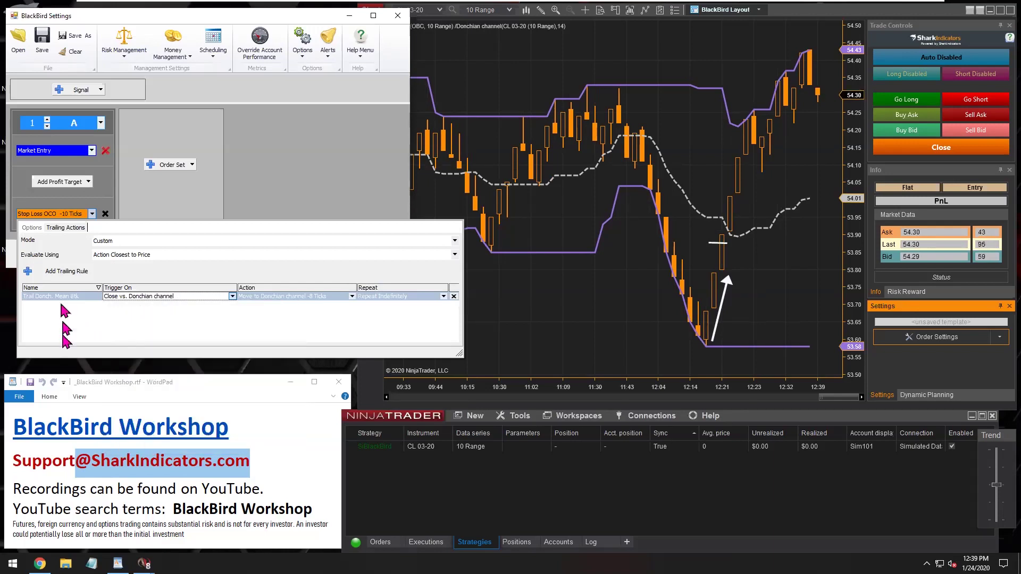
- Change the stop loss's initial placement mode to Indicator Value
click(30, 228)
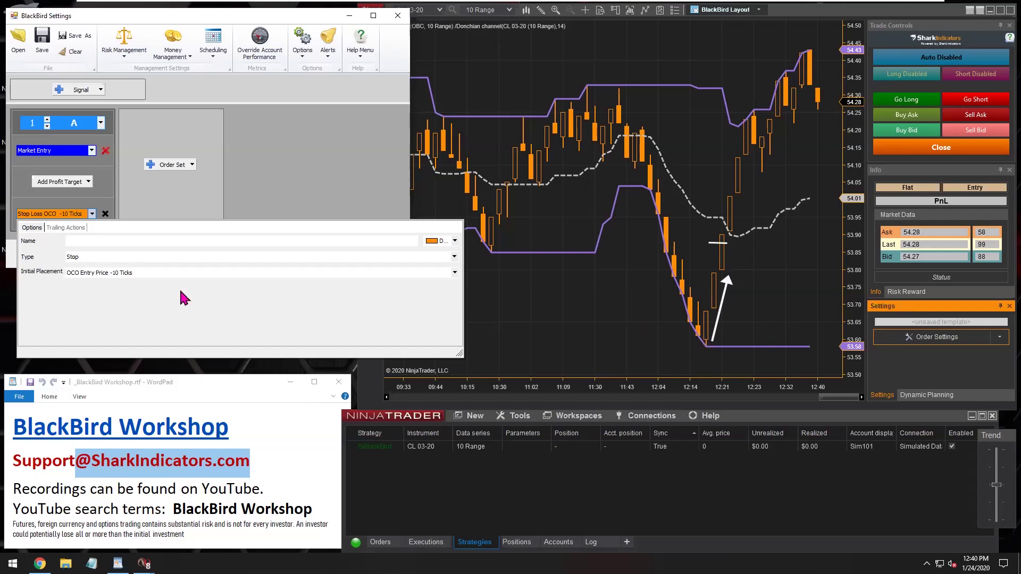
click(91, 275)
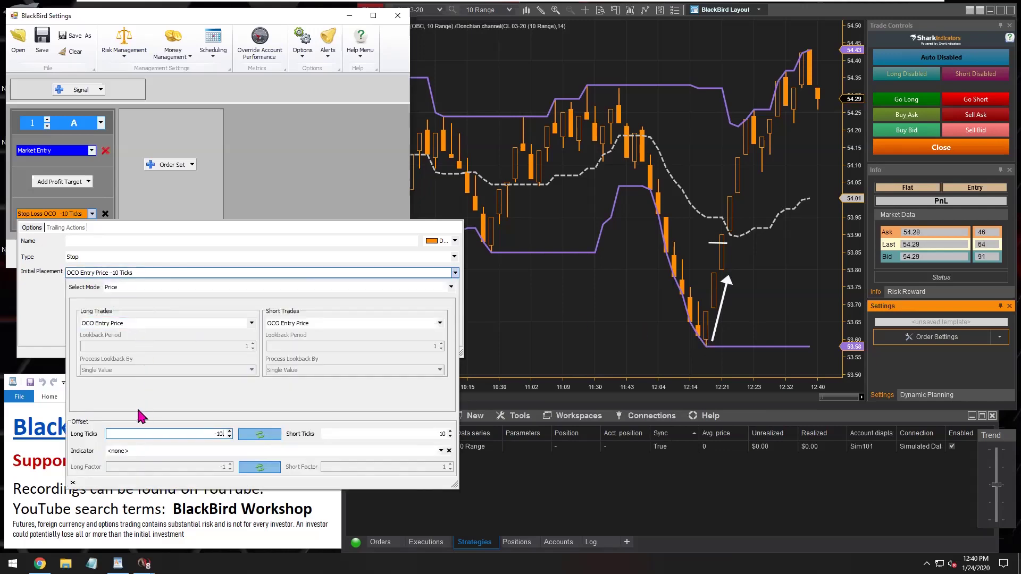
click(125, 287)
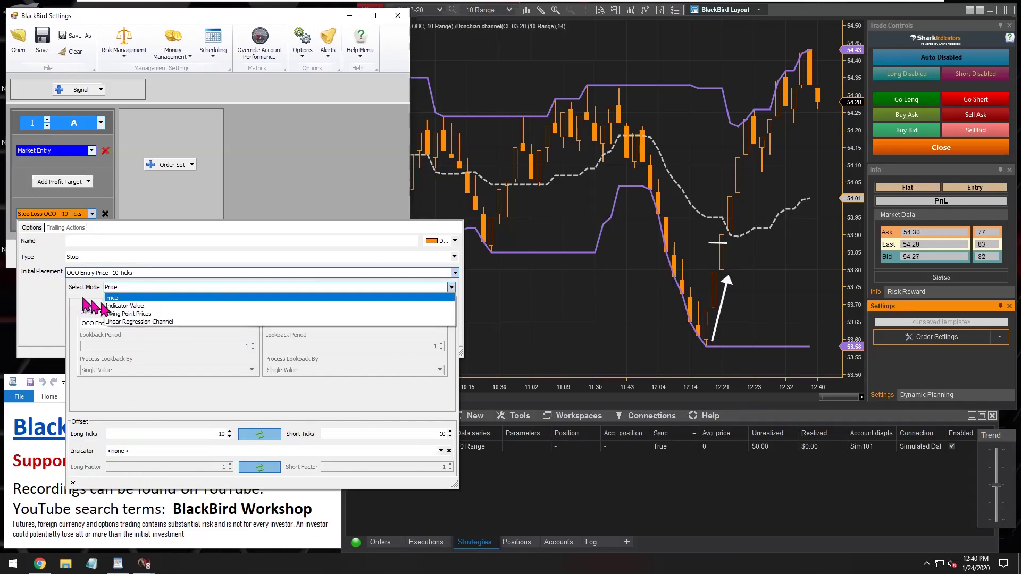
click(121, 307)
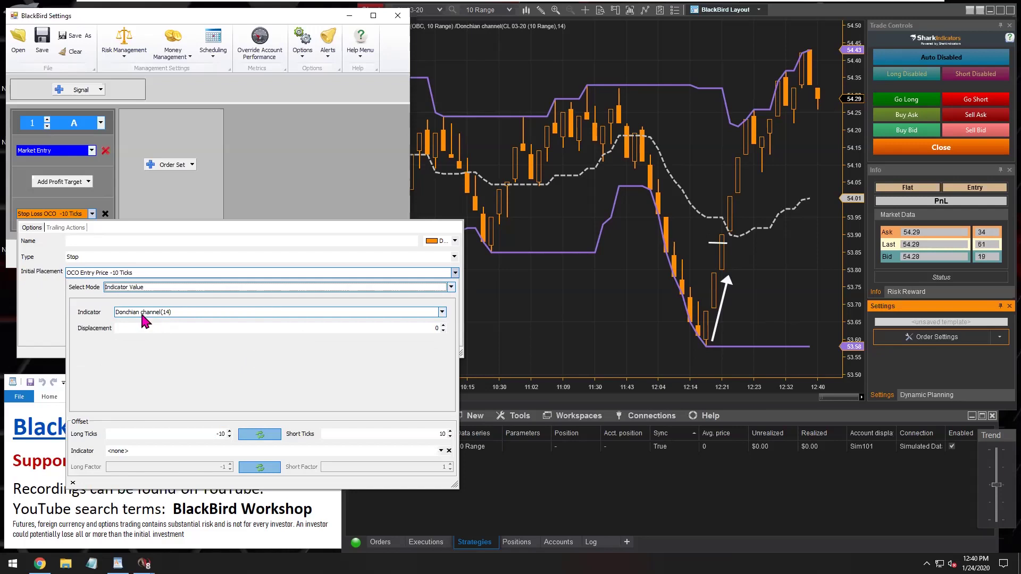
- Set the initial placement's Donchian channel period to 20, keeping the Lower plot for long and the Upper plot for short
click(144, 315)
click(390, 99)
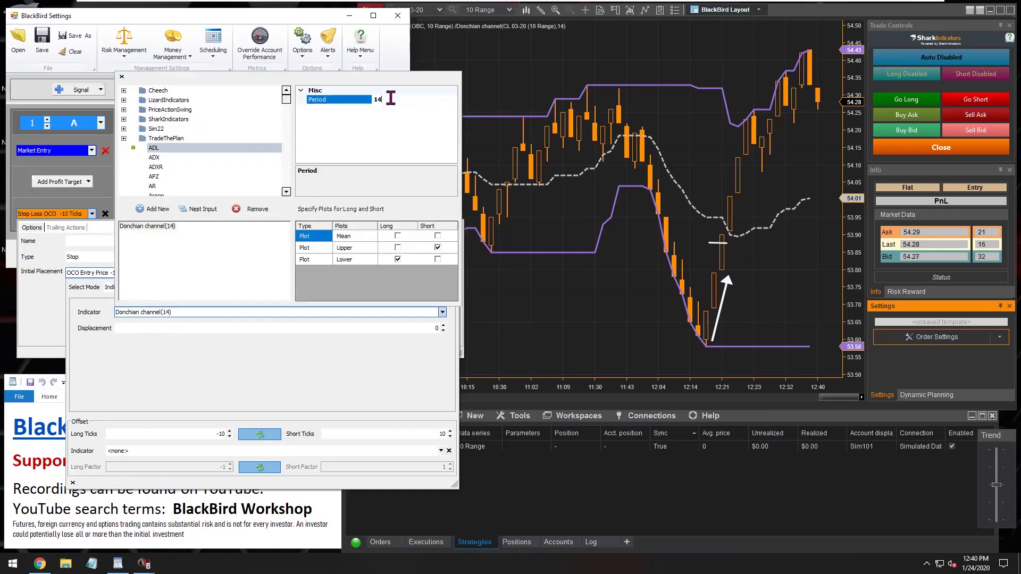
text(20)
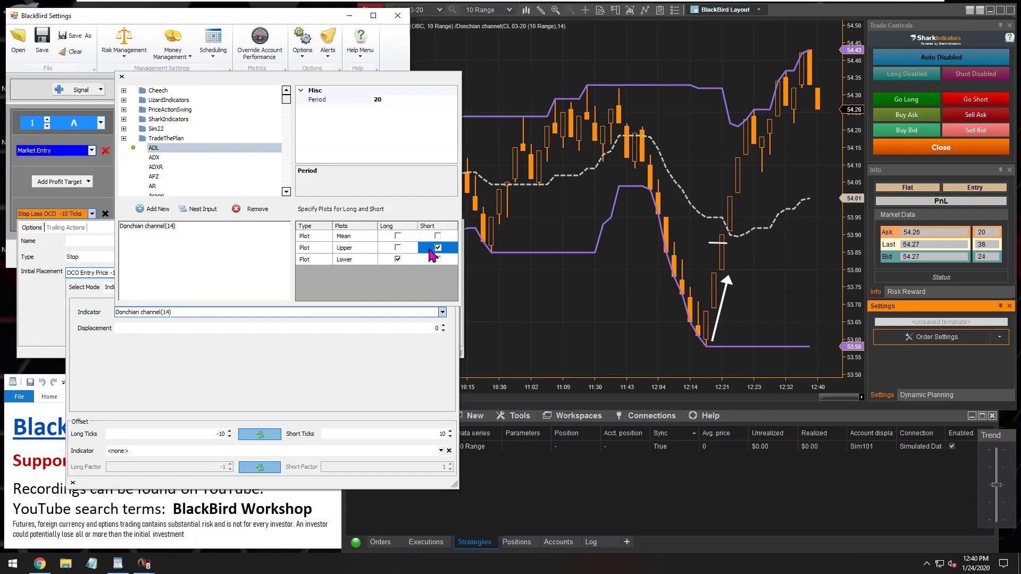
click(168, 380)
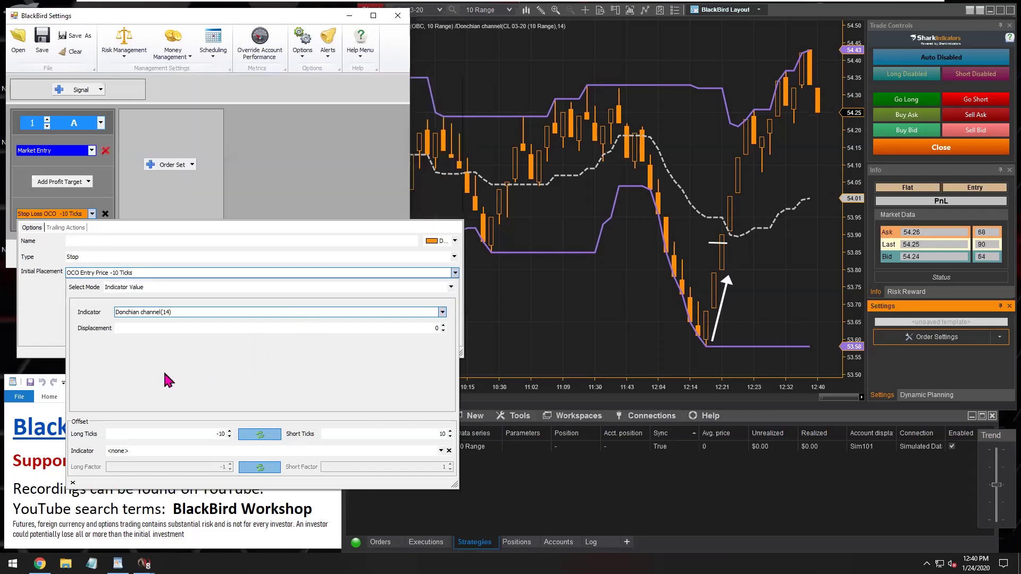
- Offset the stop's initial placement by -4 ticks for long and 4 ticks for short
click(230, 432)
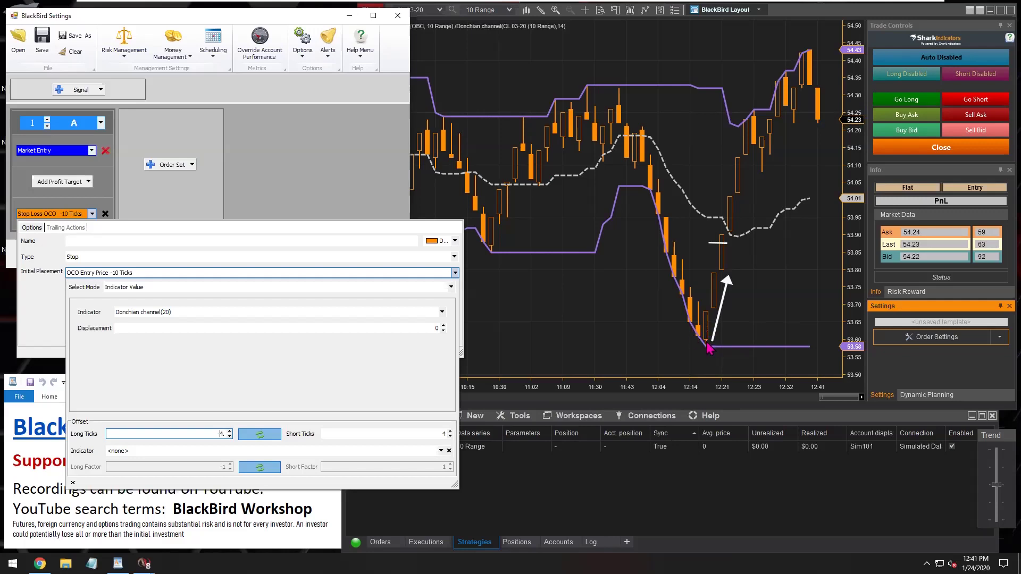
drag(224, 434, 204, 432)
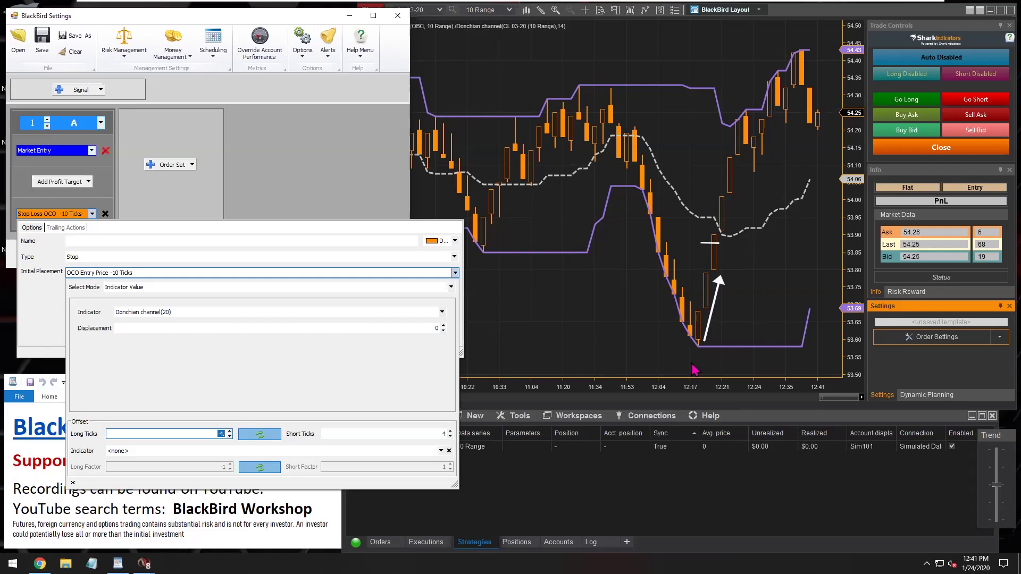
click(47, 312)
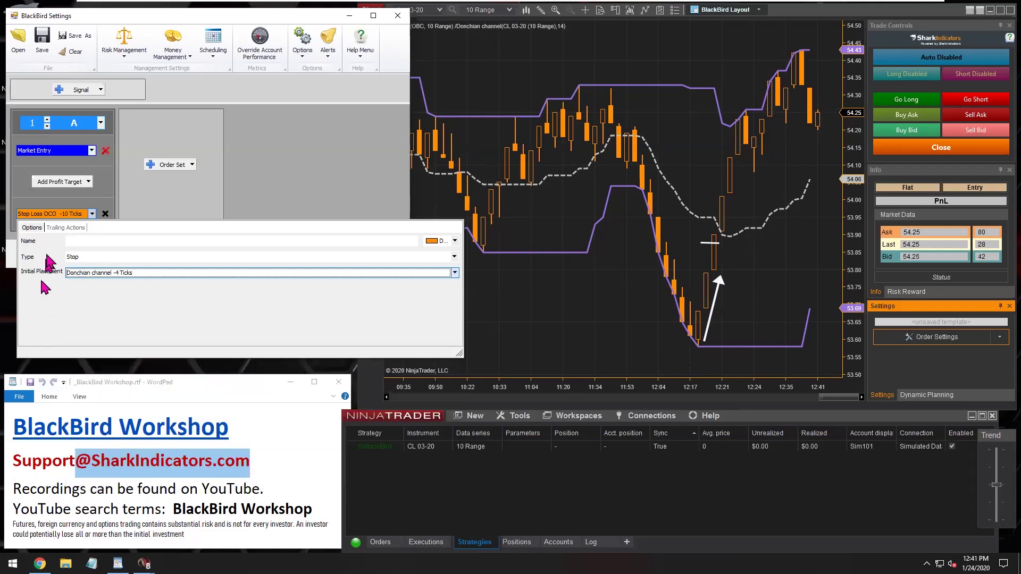
- Review the trailing rule's Close versus Donchian channel trigger, and accept the BlackBird settings
click(60, 229)
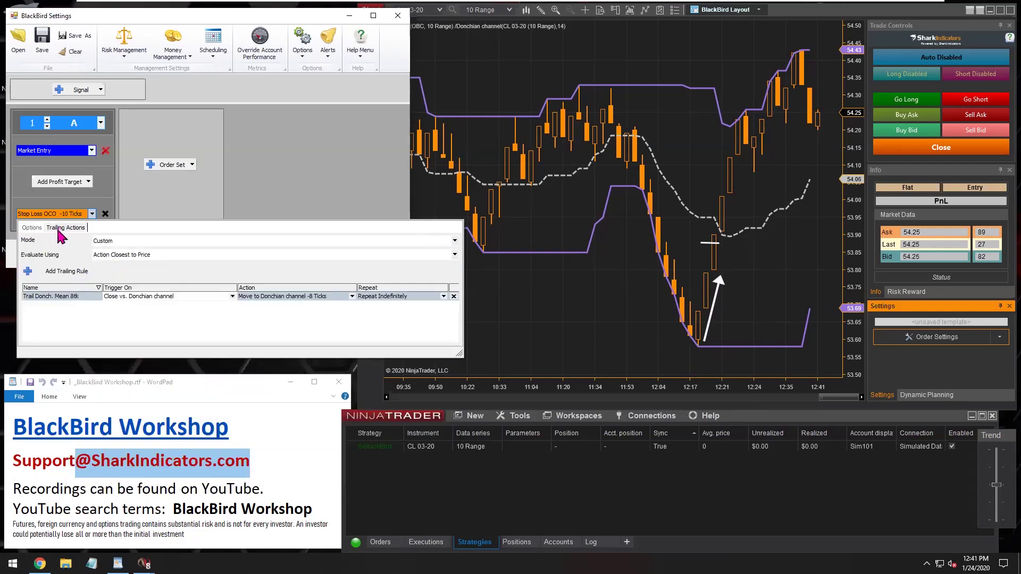
click(177, 298)
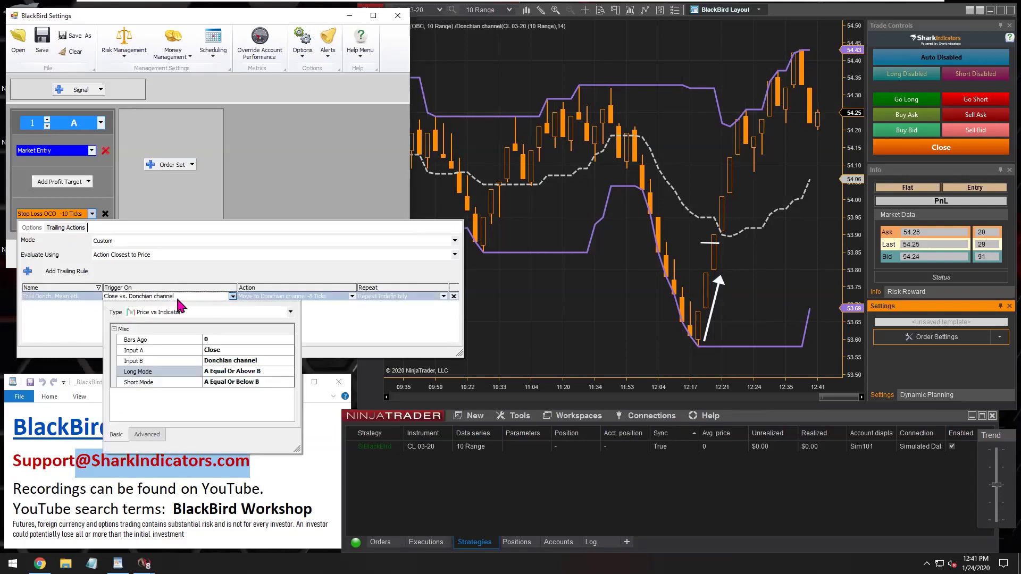
click(151, 351)
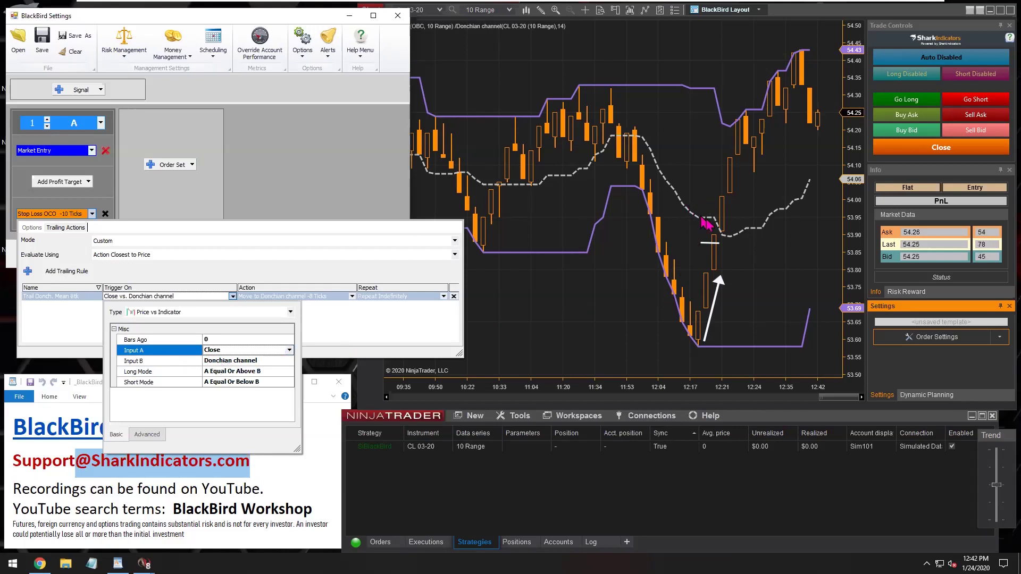
click(74, 331)
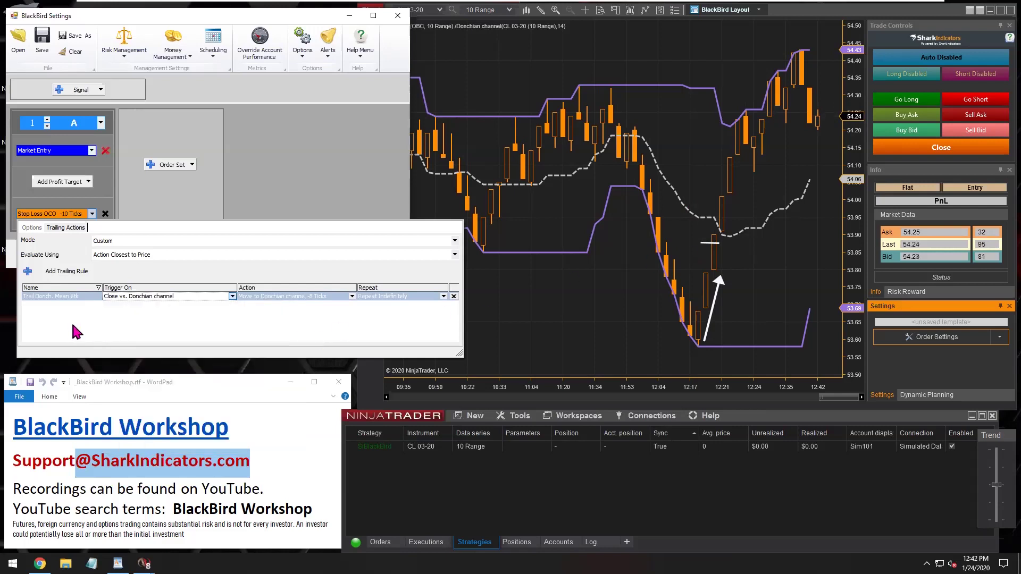
click(131, 210)
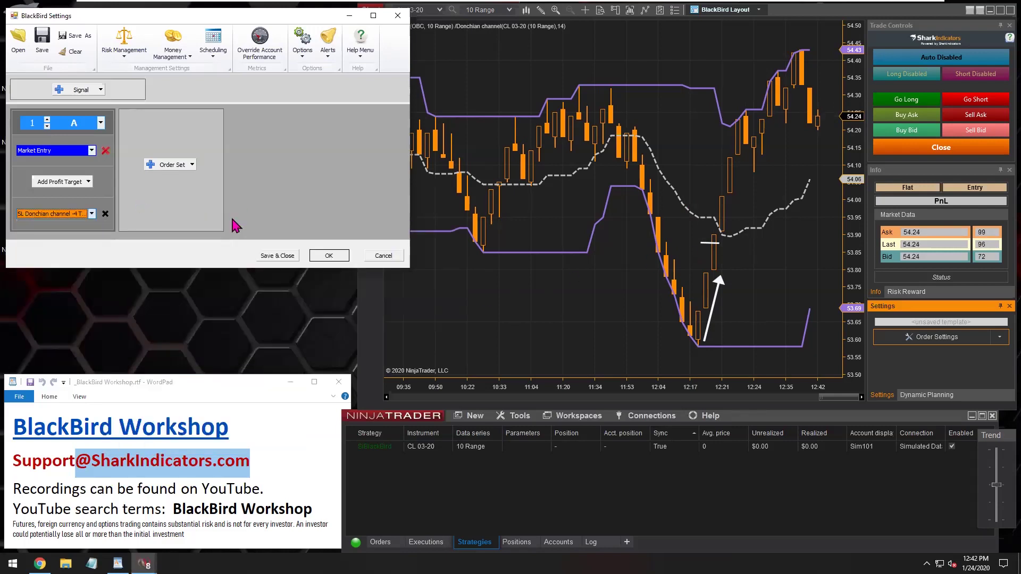
click(330, 256)
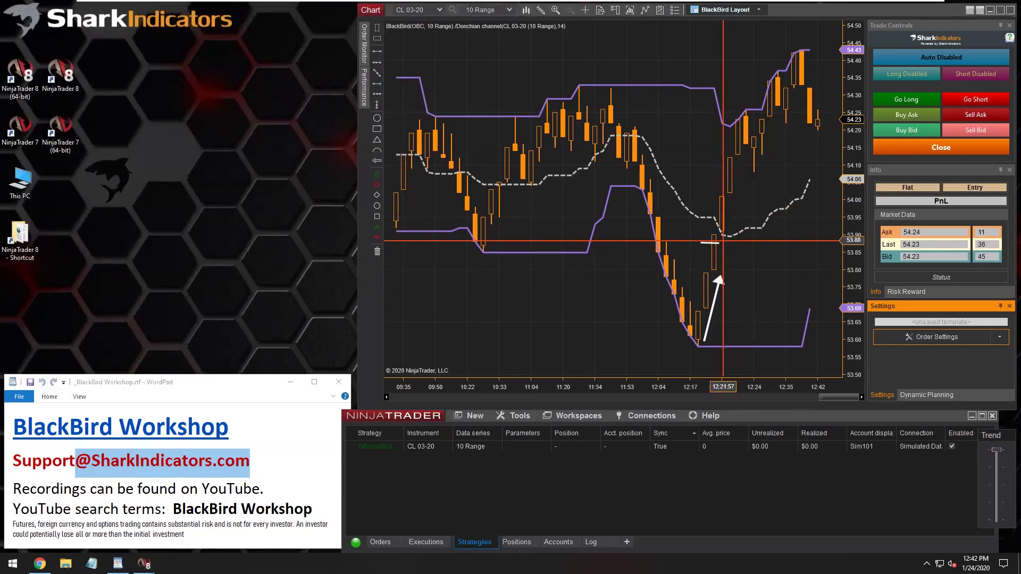
- Widen the bar spacing on the CL 03-20 chart and enter a short position
click(725, 255)
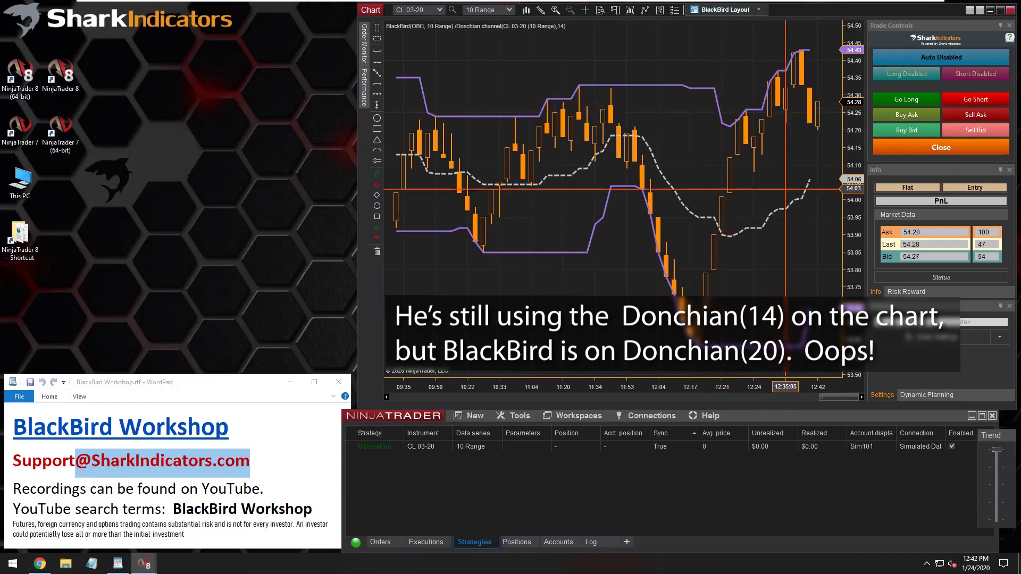
drag(787, 388, 691, 389)
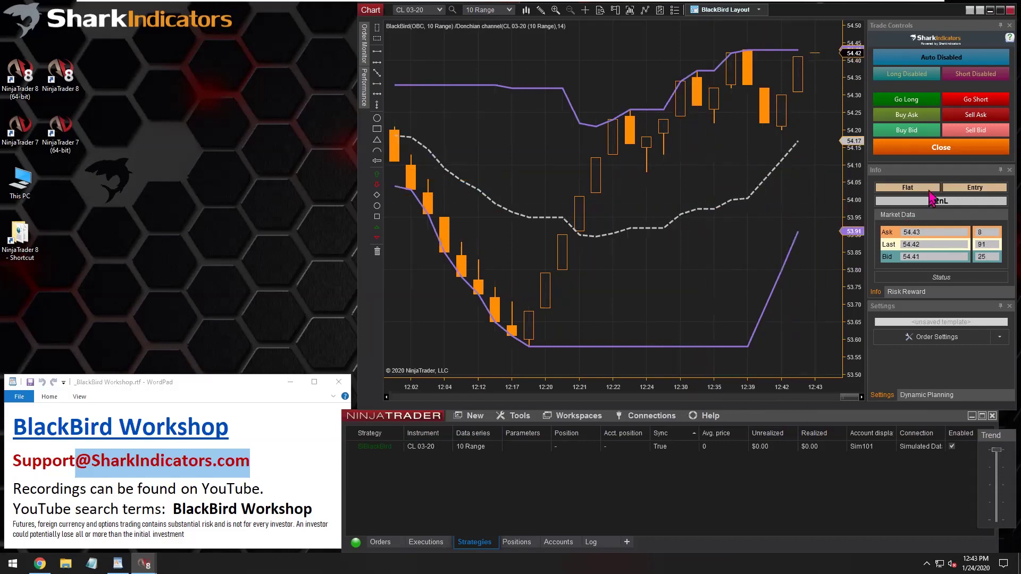
click(977, 99)
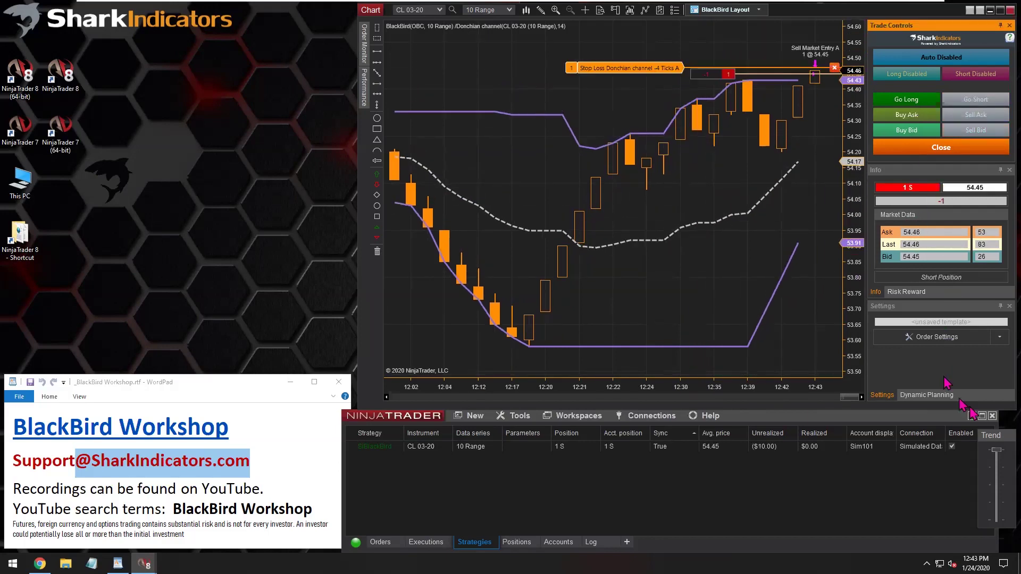
- Drive the simulated price trend fully downward, and return it to neutral
drag(997, 451, 995, 538)
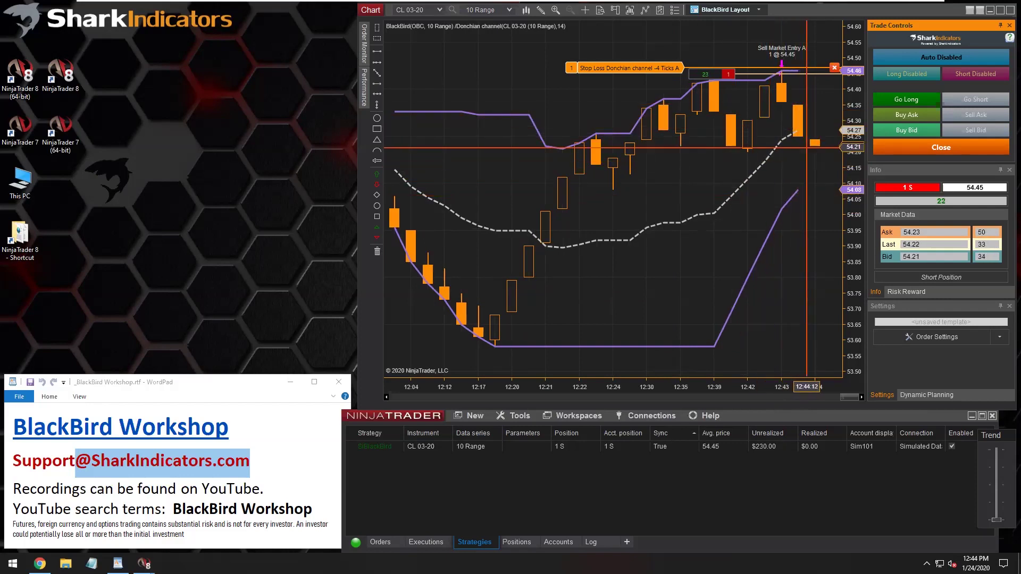
drag(996, 519, 997, 505)
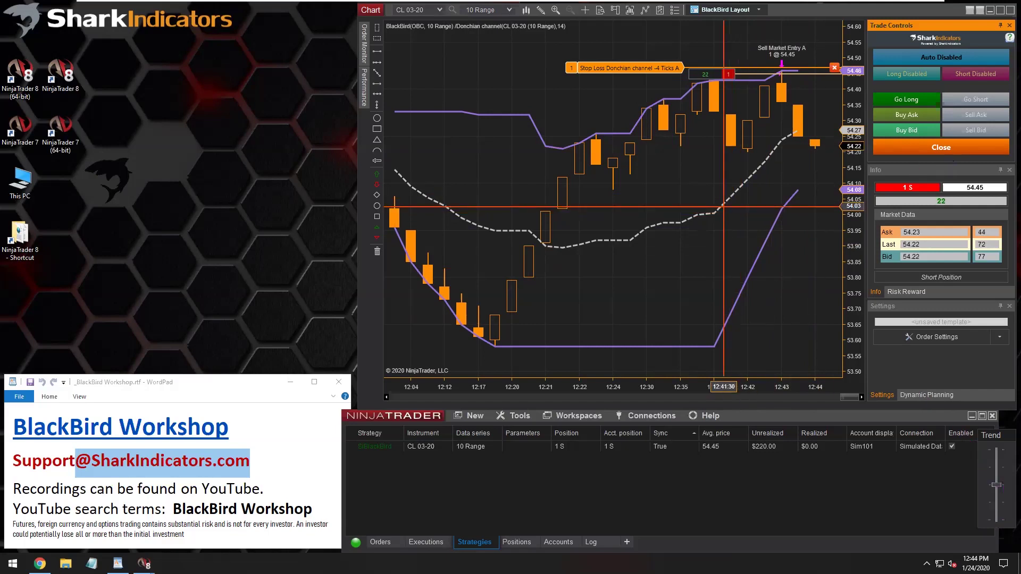
- Set the period of the chart's Donchian channel indicator to 20
click(719, 208)
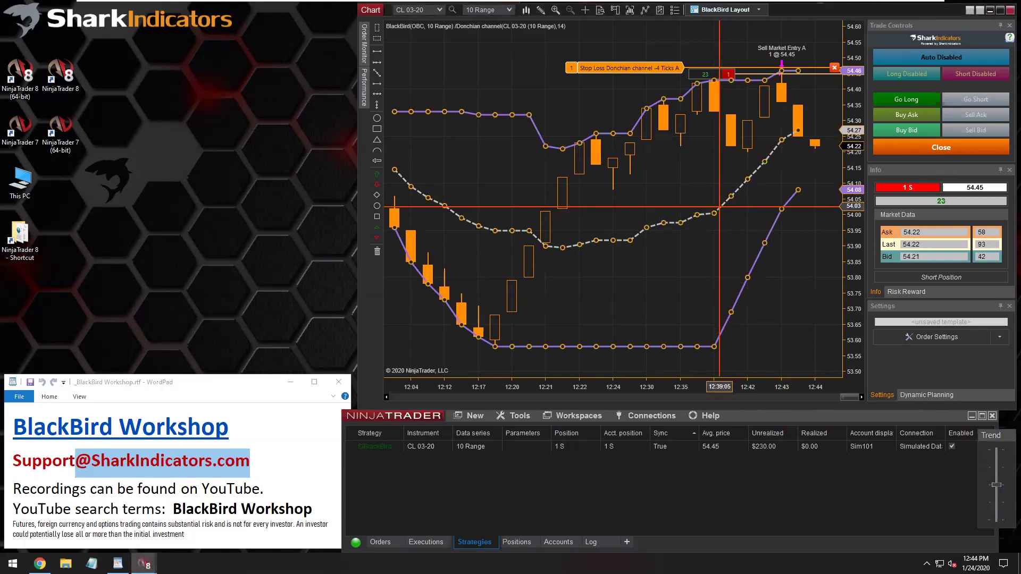
double_click(719, 207)
drag(670, 93, 272, 58)
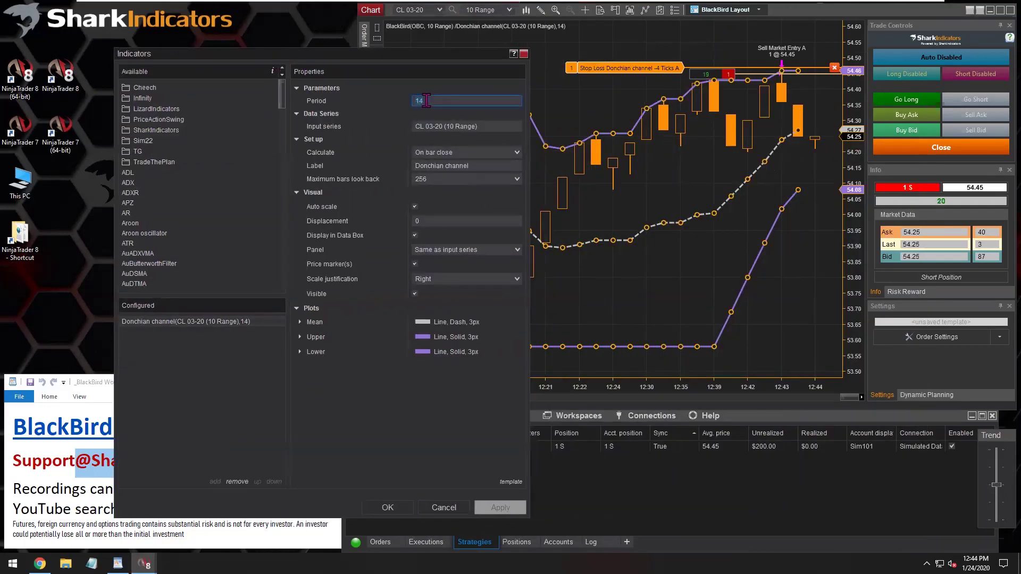
text(20)
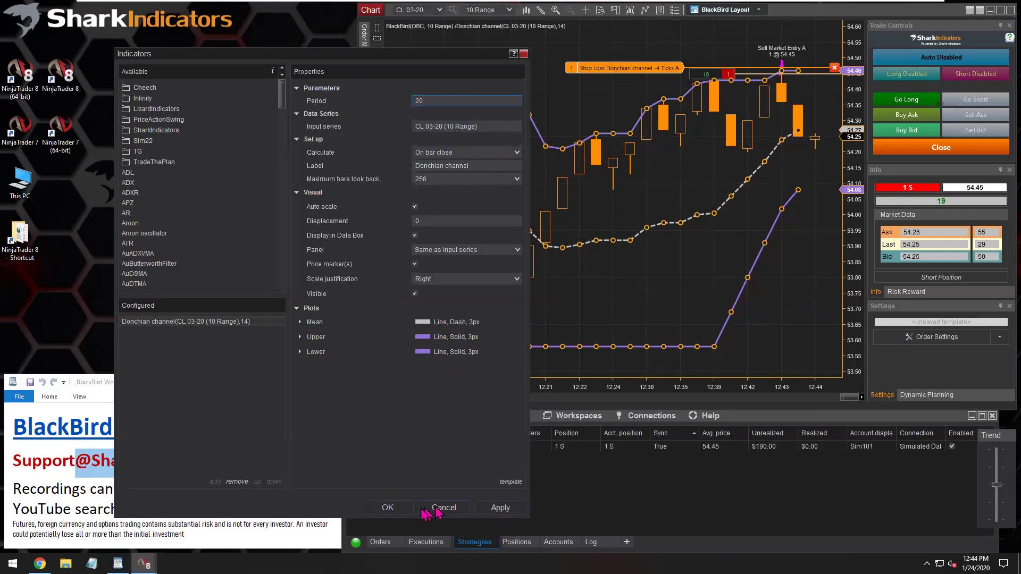
click(388, 508)
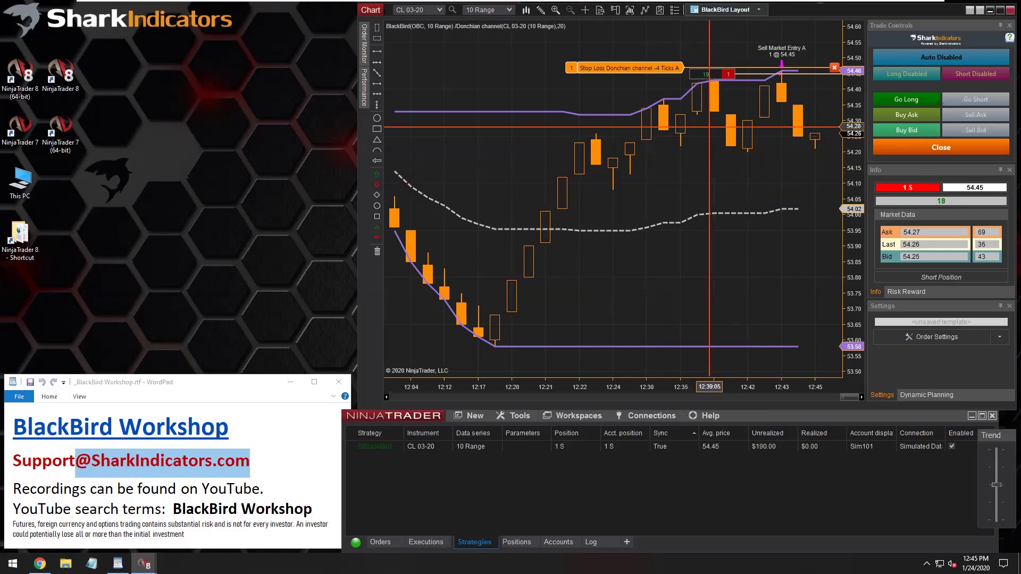
- Set the simulated price trend fully downward with the short position open
click(628, 114)
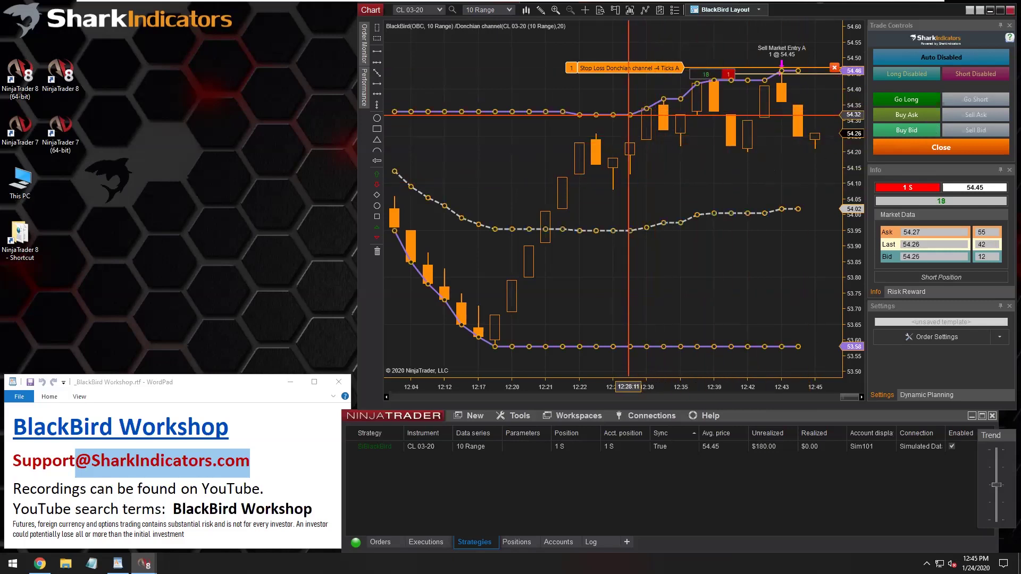
click(696, 185)
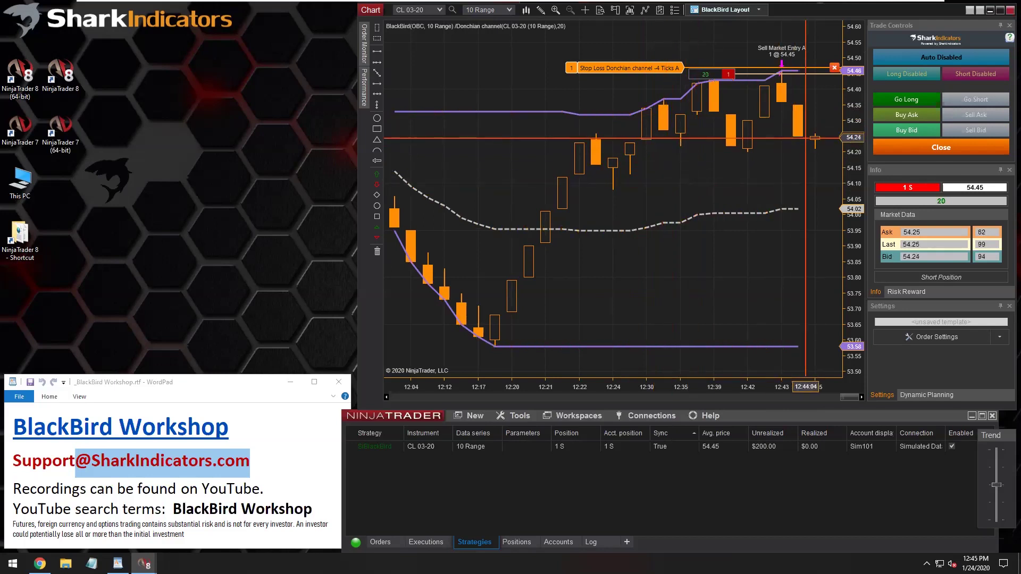
drag(1003, 492, 998, 516)
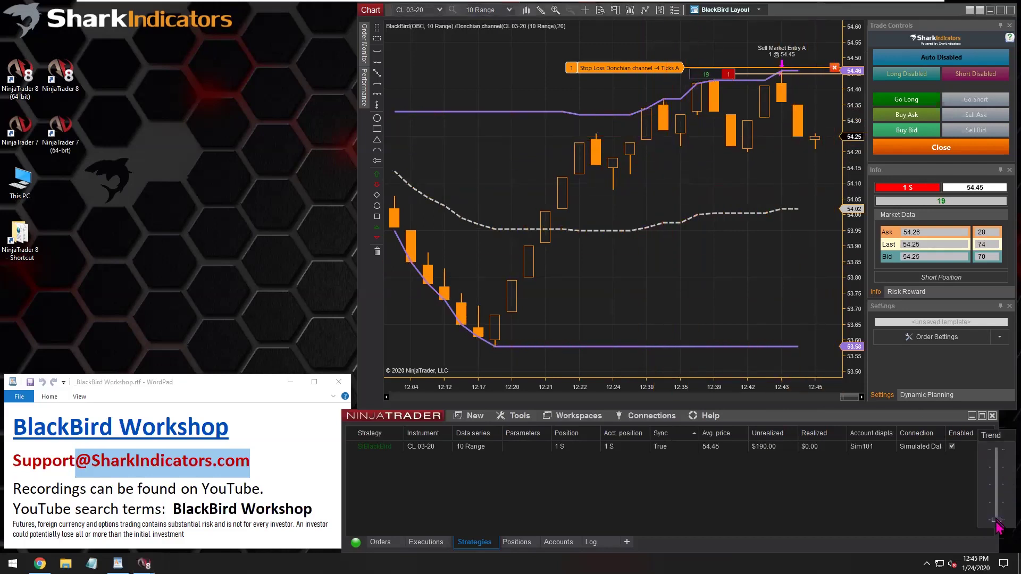